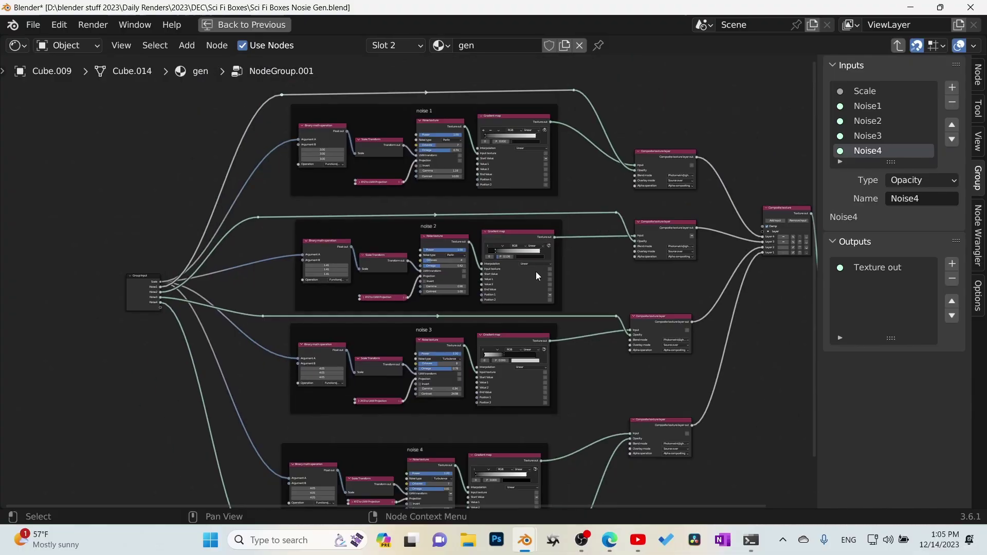
{"action": "scroll", "coordinate": [530, 288], "scroll_direction": "down", "scroll_amount": 2}
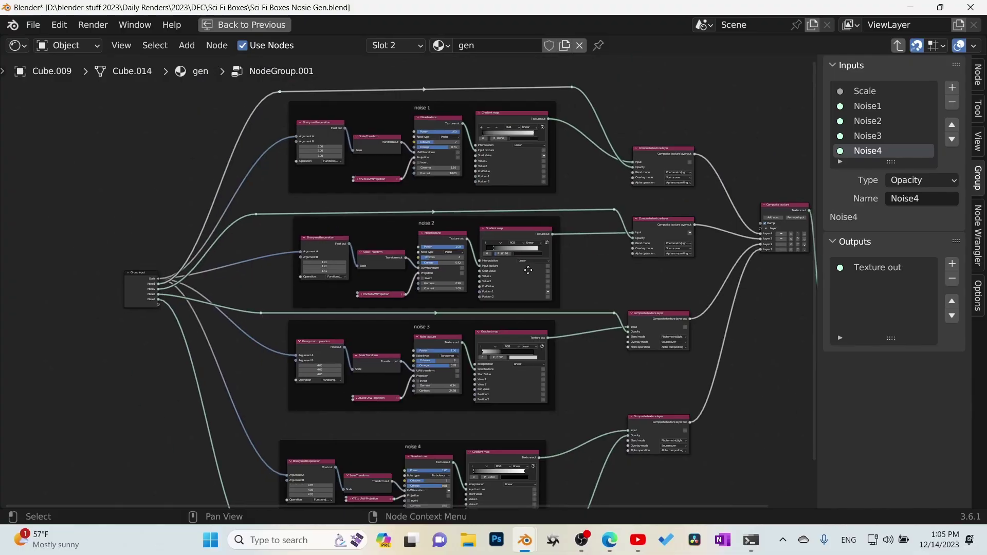
{"action": "scroll", "coordinate": [521, 302], "scroll_direction": "down", "scroll_amount": 2}
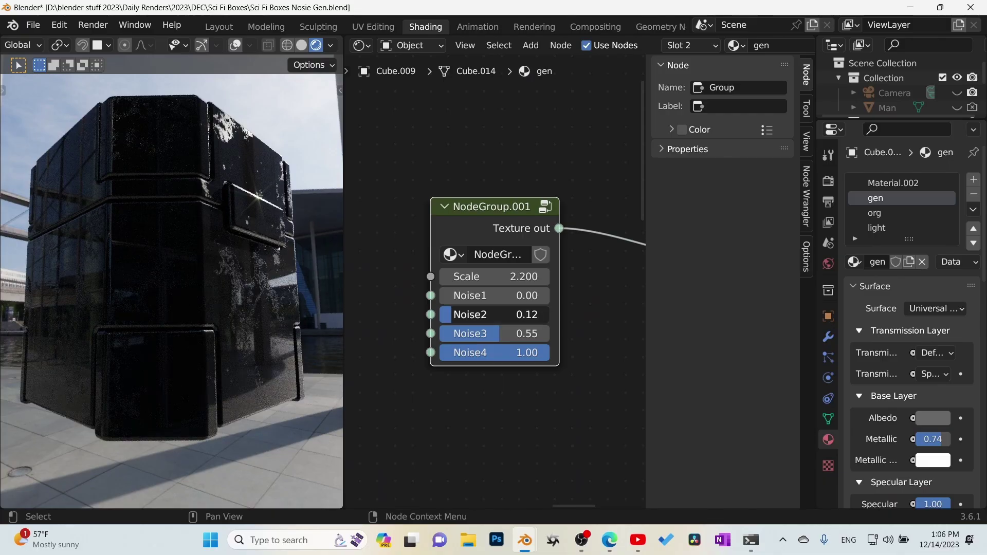
{"action": "mouse_move", "coordinate": [463, 314]}
{"action": "left_mouse_down"}
{"action": "mouse_move", "coordinate": [483, 314]}
{"action": "mouse_move", "coordinate": [450, 296]}
{"action": "mouse_move", "coordinate": [460, 296]}
{"action": "left_mouse_up"}
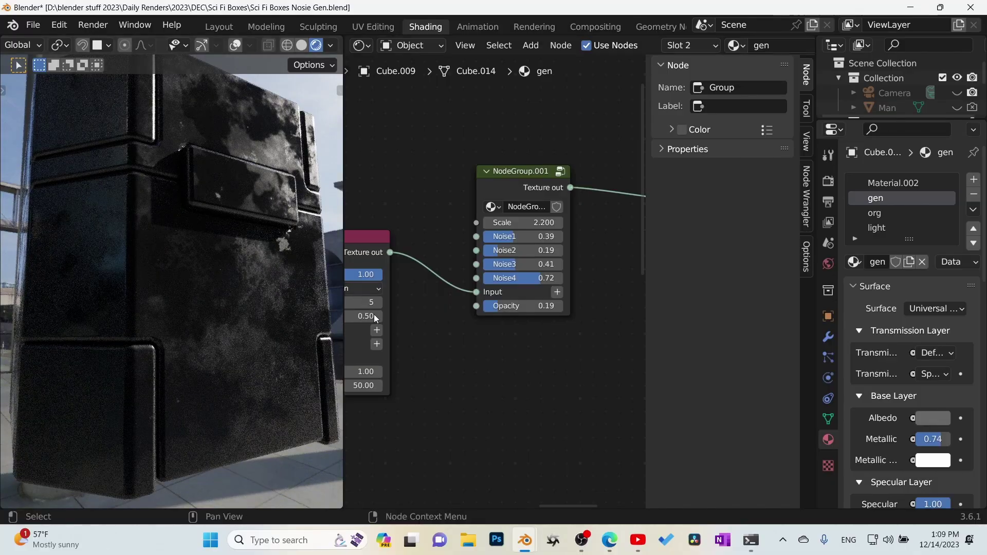
{"action": "middle_click_drag", "start_coordinate": [435, 308], "coordinate": [535, 311]}
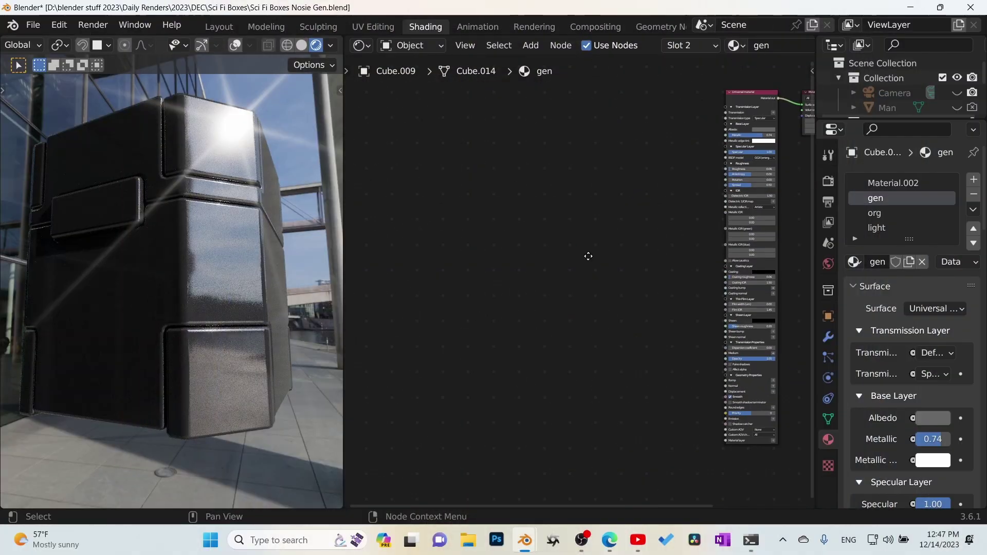
Inspect the Universal material's base layer settings and its albedo colour.
{"action": "mouse_move", "coordinate": [588, 256]}
{"action": "middle_mouse_down"}
{"action": "mouse_move", "coordinate": [494, 307]}
{"action": "mouse_move", "coordinate": [524, 281]}
{"action": "middle_mouse_up"}
{"action": "scroll", "coordinate": [525, 277], "scroll_direction": "up", "scroll_amount": 2}
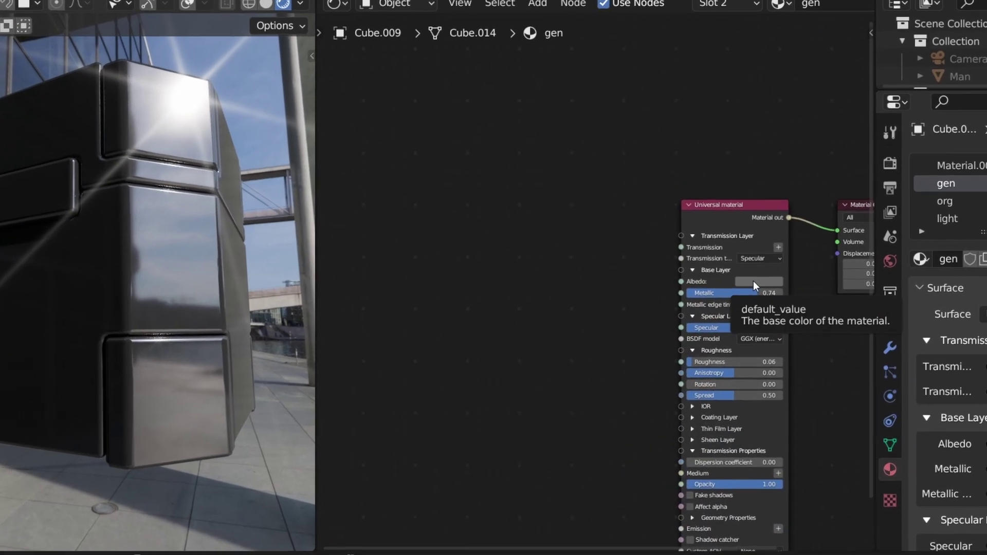
{"action": "left_click", "coordinate": [719, 280]}
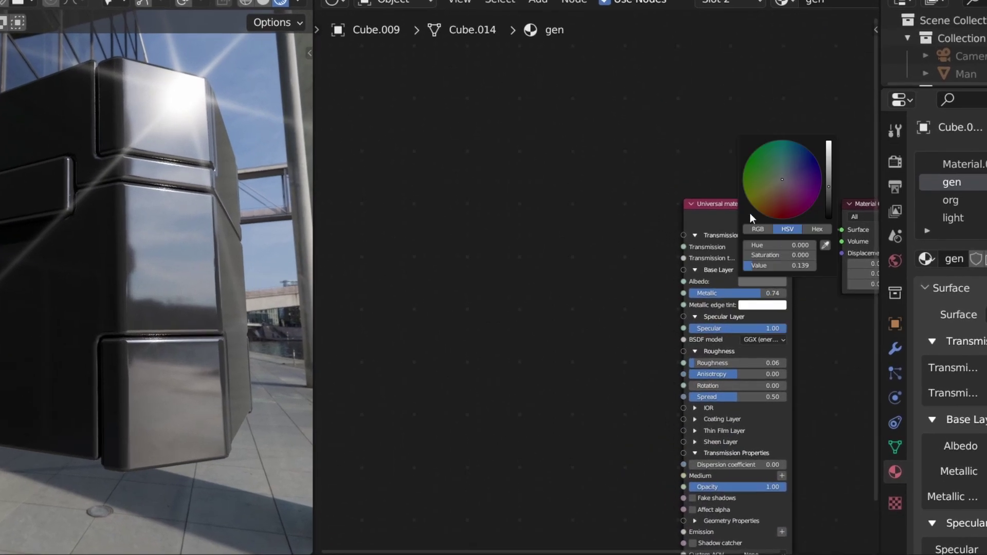
{"action": "left_click", "coordinate": [764, 340]}
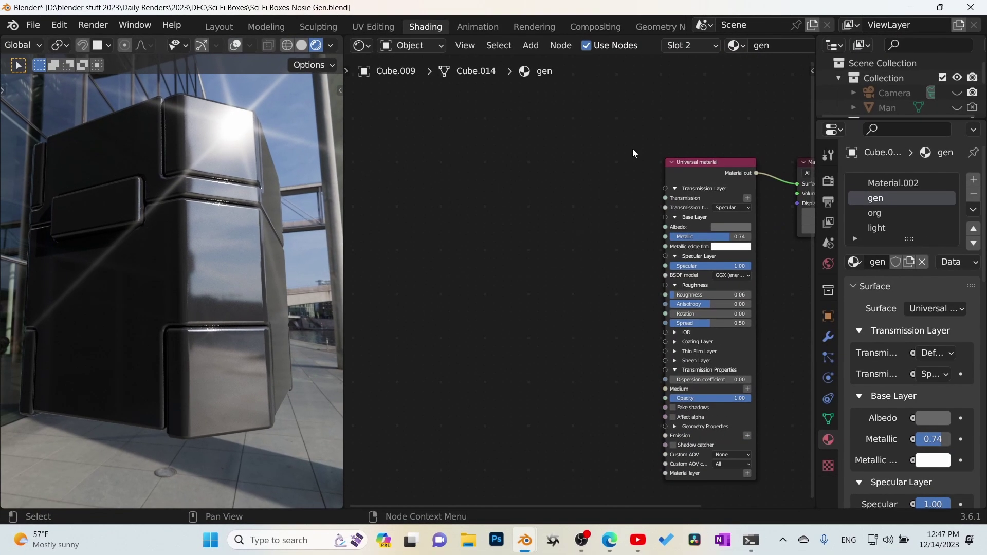
Add a Composite texture node and connect its texture output to the Universal material's Roughness.
{"action": "middle_click_drag", "start_coordinate": [626, 169], "coordinate": [666, 172]}
{"action": "scroll", "coordinate": [612, 225], "scroll_direction": "up", "scroll_amount": 1}
{"action": "mouse_move", "coordinate": [612, 224]}
{"action": "middle_mouse_down"}
{"action": "mouse_move", "coordinate": [602, 240]}
{"action": "mouse_move", "coordinate": [649, 218]}
{"action": "mouse_move", "coordinate": [605, 218]}
{"action": "mouse_move", "coordinate": [612, 211]}
{"action": "middle_mouse_up"}
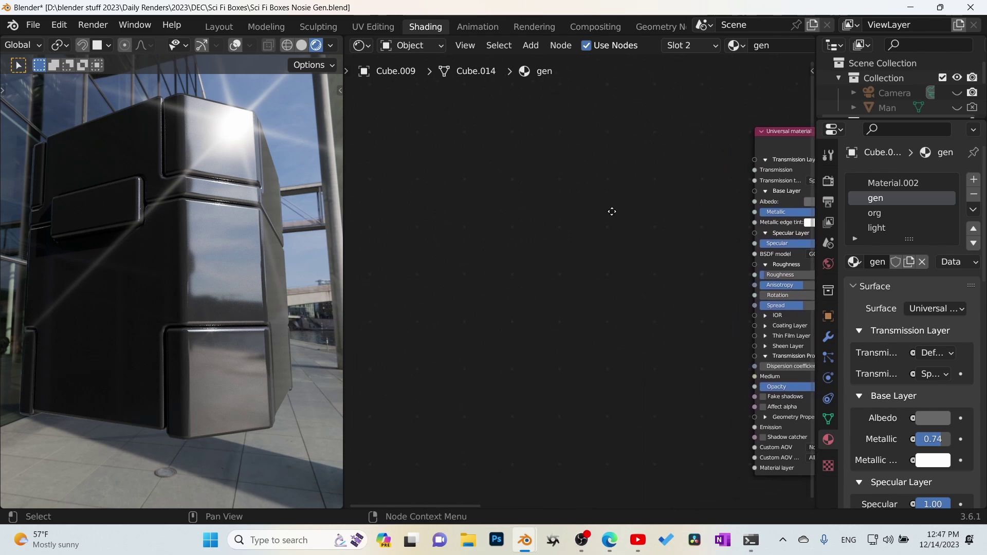
{"action": "key", "text": "shift+a"}
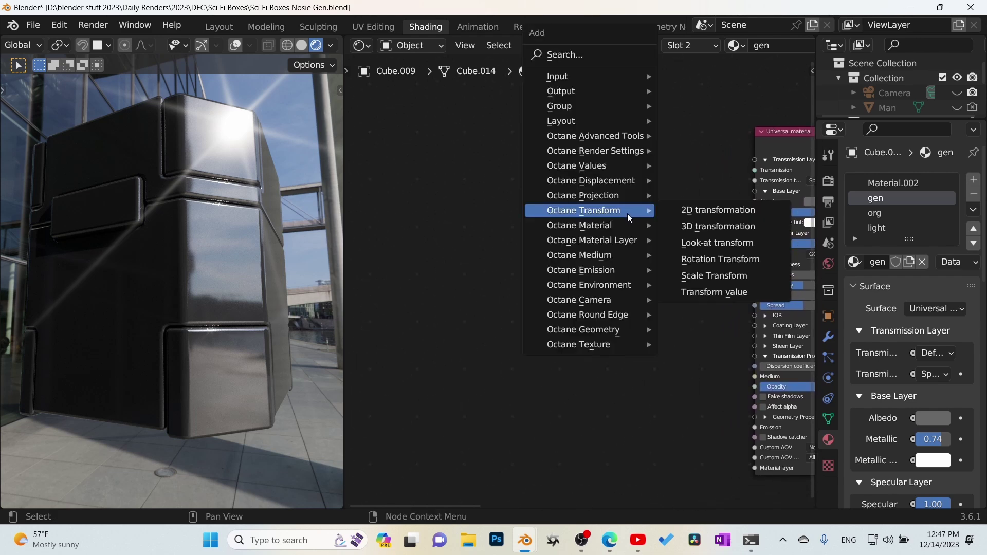
{"action": "type", "text": "com"}
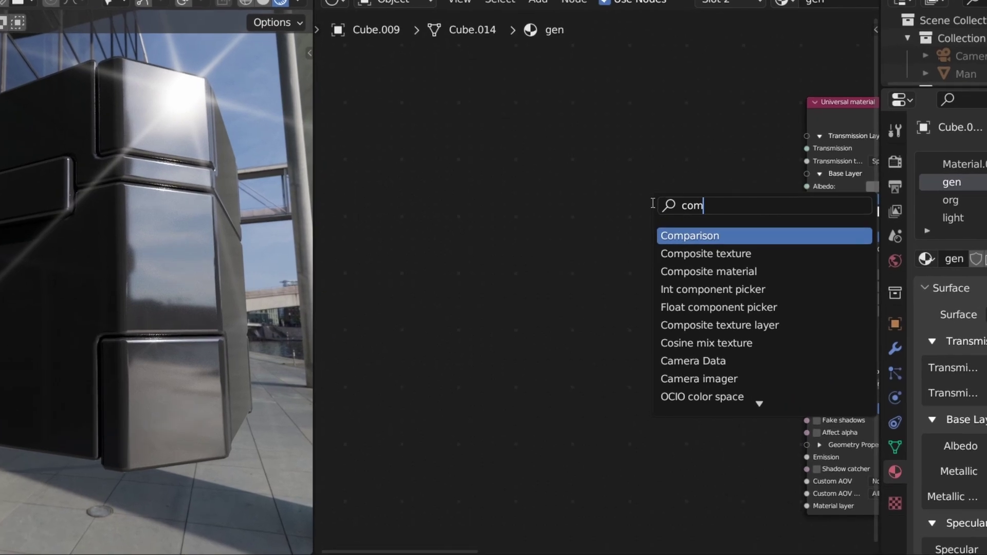
{"action": "key", "text": "Return"}
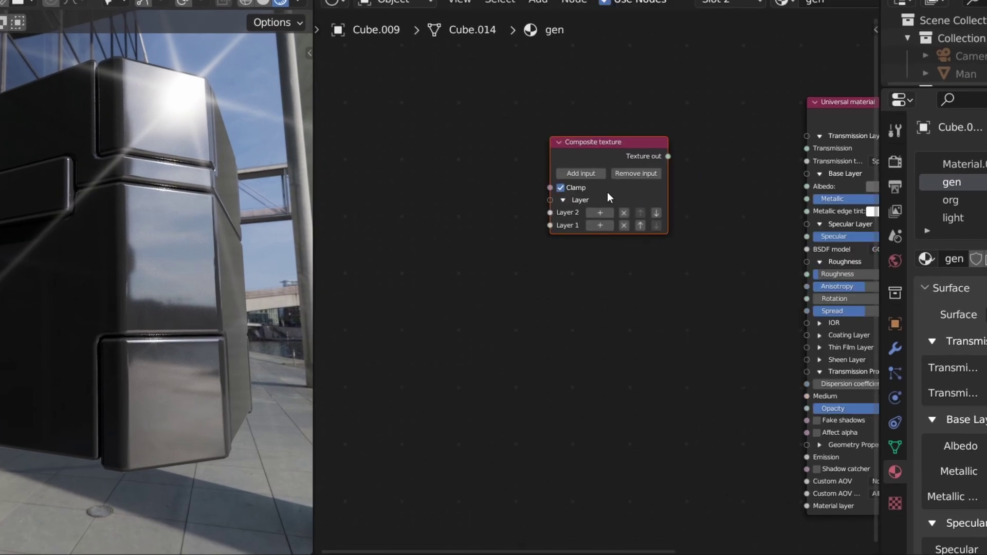
{"action": "left_click_drag", "start_coordinate": [667, 157], "coordinate": [757, 278]}
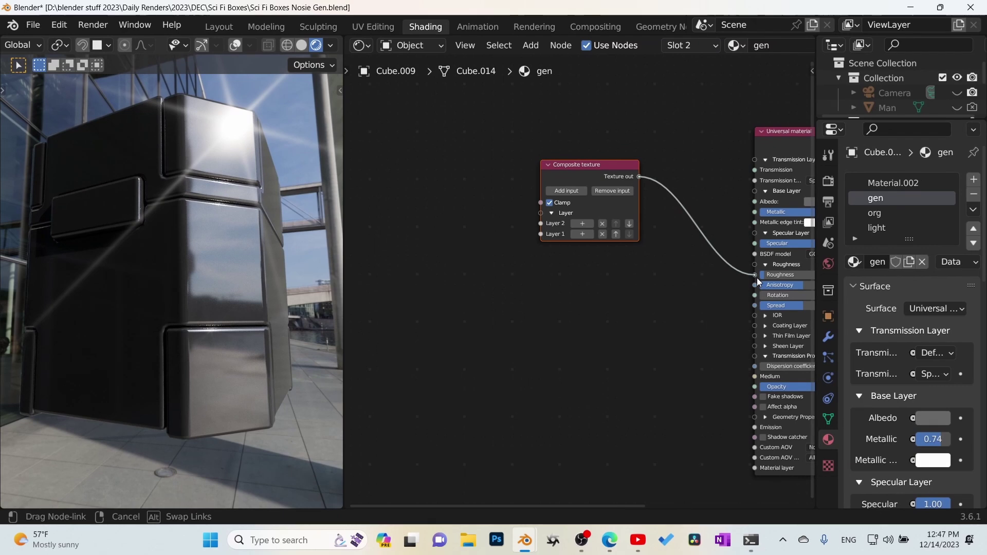
Expand the Composite texture node to four layer inputs and attach a Composite texture layer node to Layer 1.
{"action": "left_click_drag", "start_coordinate": [567, 203], "coordinate": [644, 298]}
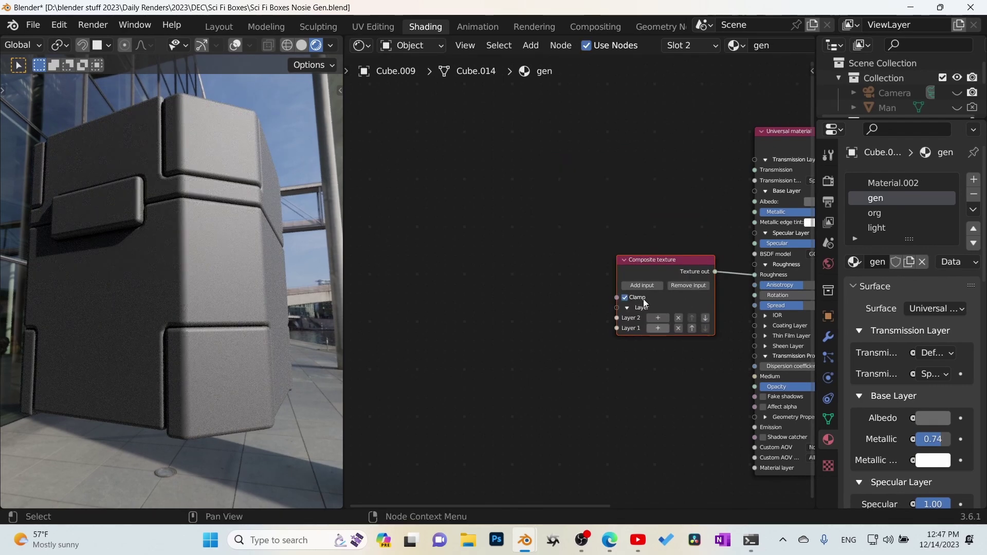
{"action": "left_click", "coordinate": [646, 286]}
{"action": "left_click", "coordinate": [646, 286]}
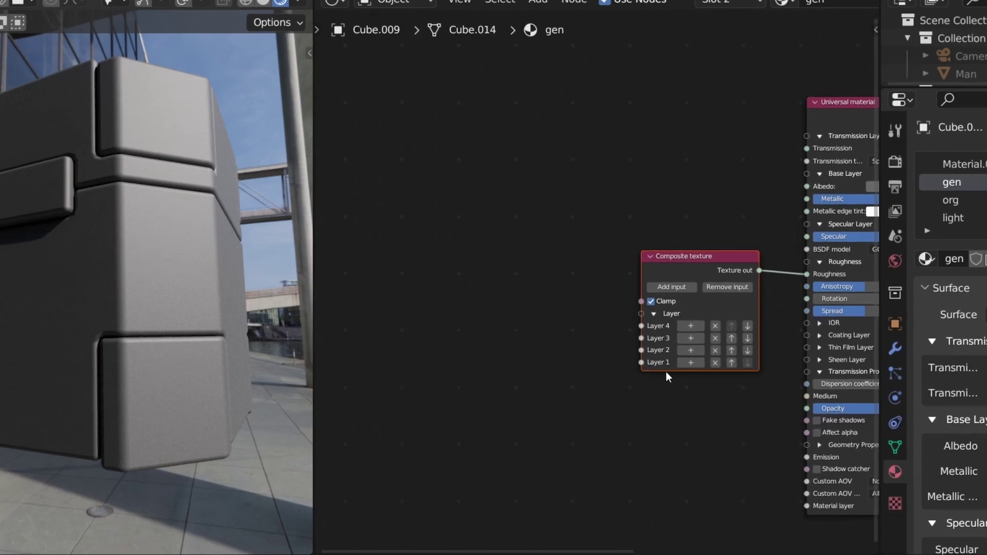
{"action": "left_click", "coordinate": [658, 349]}
{"action": "left_click_drag", "start_coordinate": [610, 420], "coordinate": [597, 485]}
{"action": "left_click", "coordinate": [691, 351]}
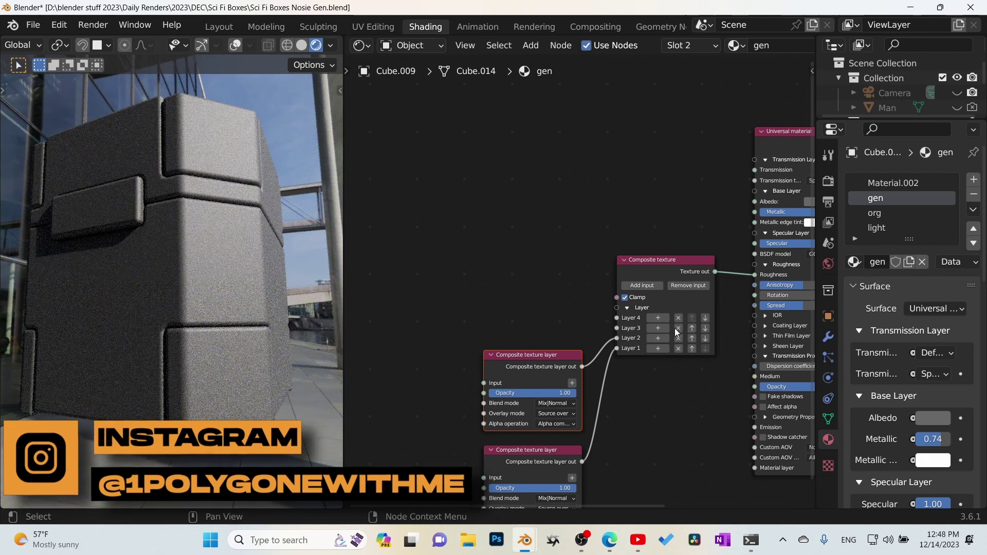
{"action": "left_click", "coordinate": [536, 359]}
{"action": "key", "text": "x"}
Set the blend mode of the Composite texture layer feeding Layer 1 to Photometric|Lighten.
{"action": "middle_click_drag", "start_coordinate": [636, 455], "coordinate": [638, 323]}
{"action": "left_click", "coordinate": [551, 325]}
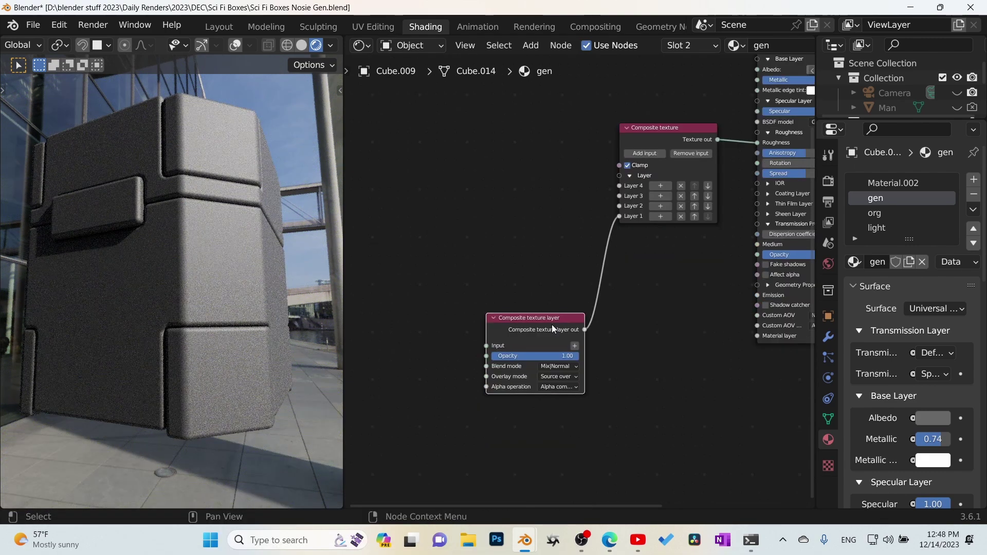
{"action": "left_click_drag", "start_coordinate": [583, 370], "coordinate": [611, 371]}
{"action": "scroll", "coordinate": [579, 377], "scroll_direction": "up", "scroll_amount": 4}
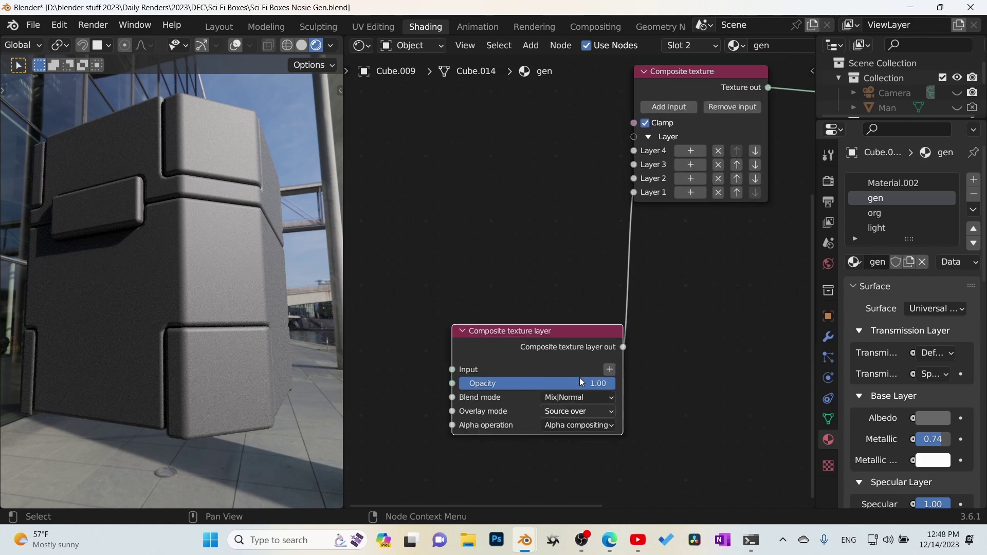
{"action": "middle_click_drag", "start_coordinate": [576, 334], "coordinate": [589, 229]}
{"action": "left_click", "coordinate": [615, 293]}
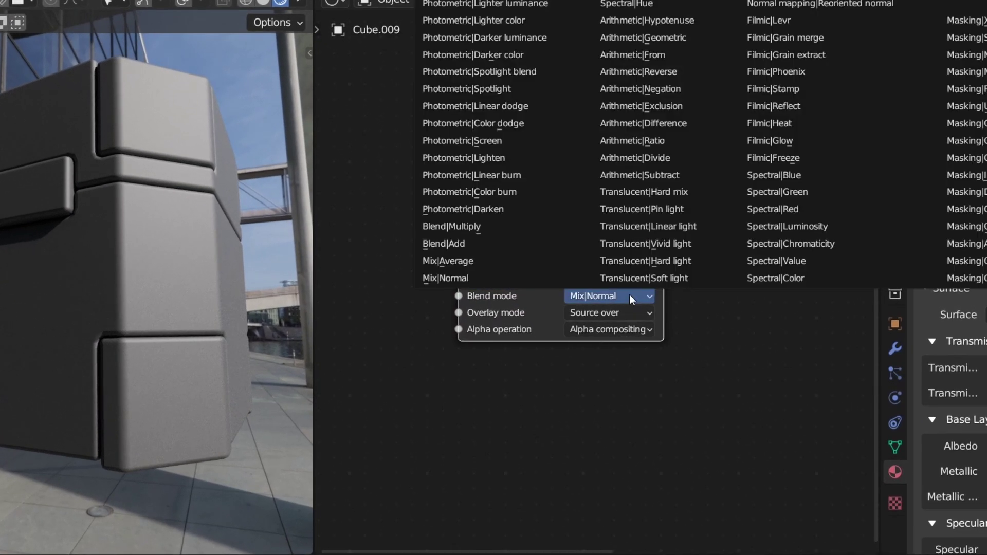
{"action": "left_click", "coordinate": [458, 157]}
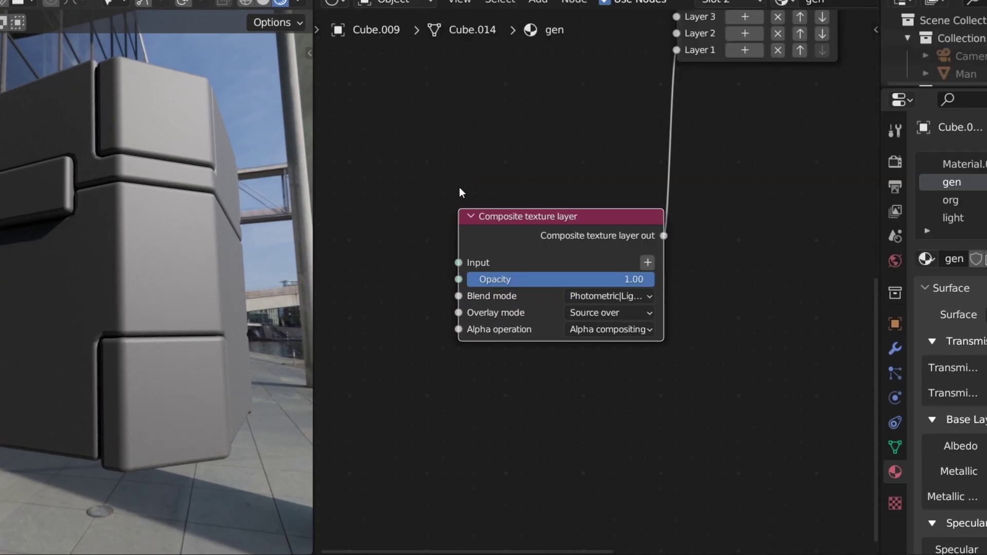
Duplicate the Composite texture layer node above the original and connect the copy to Layer 2.
{"action": "middle_click_drag", "start_coordinate": [509, 211], "coordinate": [473, 338]}
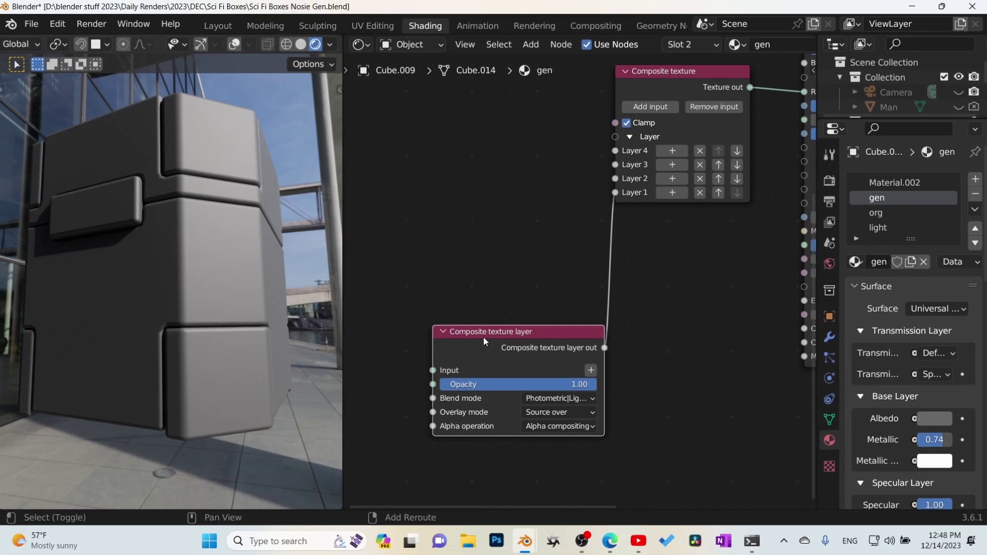
{"action": "key", "text": "shift+d"}
{"action": "left_click", "coordinate": [474, 211]}
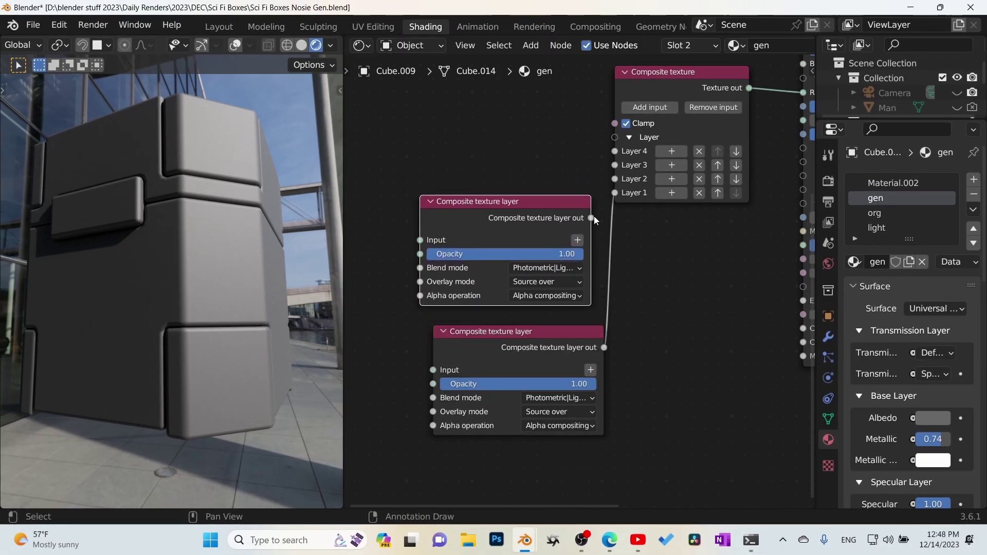
{"action": "left_click_drag", "start_coordinate": [591, 218], "coordinate": [614, 176]}
Duplicate the Layer 2 Composite texture layer node and connect the copy to Layer 3.
{"action": "middle_click_drag", "start_coordinate": [502, 201], "coordinate": [535, 245]}
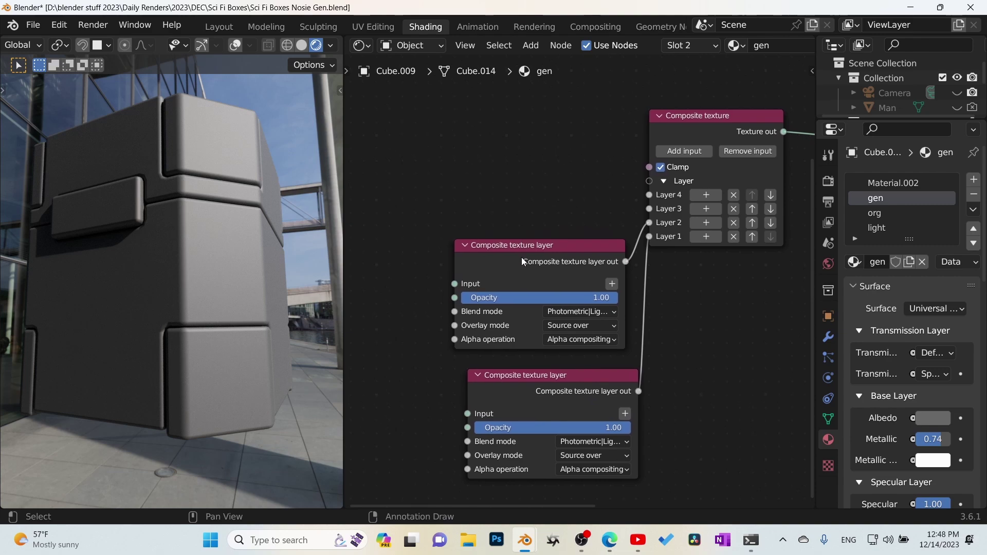
{"action": "left_click", "coordinate": [521, 257]}
{"action": "key", "text": "shift+d"}
{"action": "left_click", "coordinate": [508, 140]}
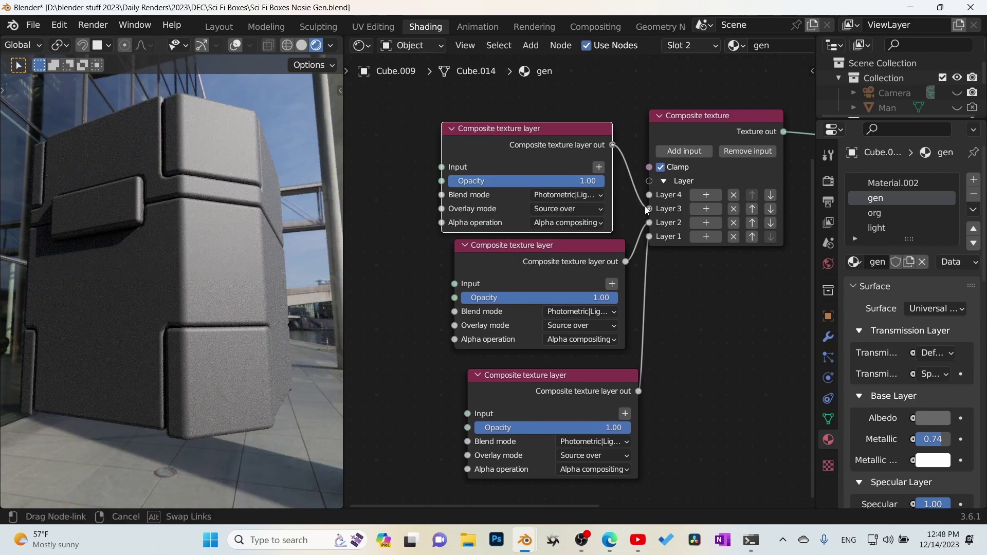
{"action": "left_click_drag", "start_coordinate": [646, 208], "coordinate": [649, 209]}
Duplicate the Layer 3 Composite texture layer node and connect the copy to Layer 4.
{"action": "middle_click_drag", "start_coordinate": [536, 149], "coordinate": [536, 224]}
{"action": "key", "text": "shift+d"}
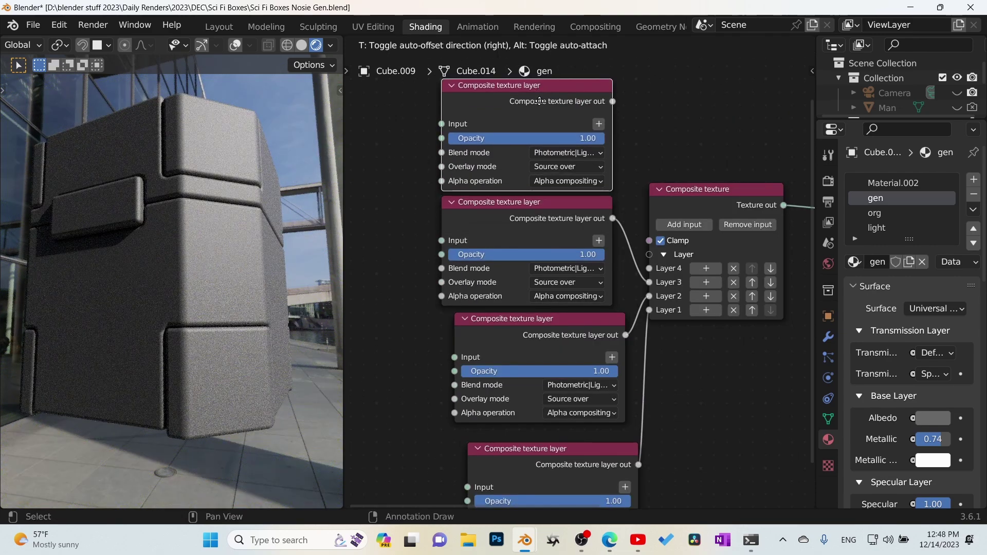
{"action": "left_click", "coordinate": [539, 101]}
{"action": "left_click_drag", "start_coordinate": [613, 102], "coordinate": [647, 269]}
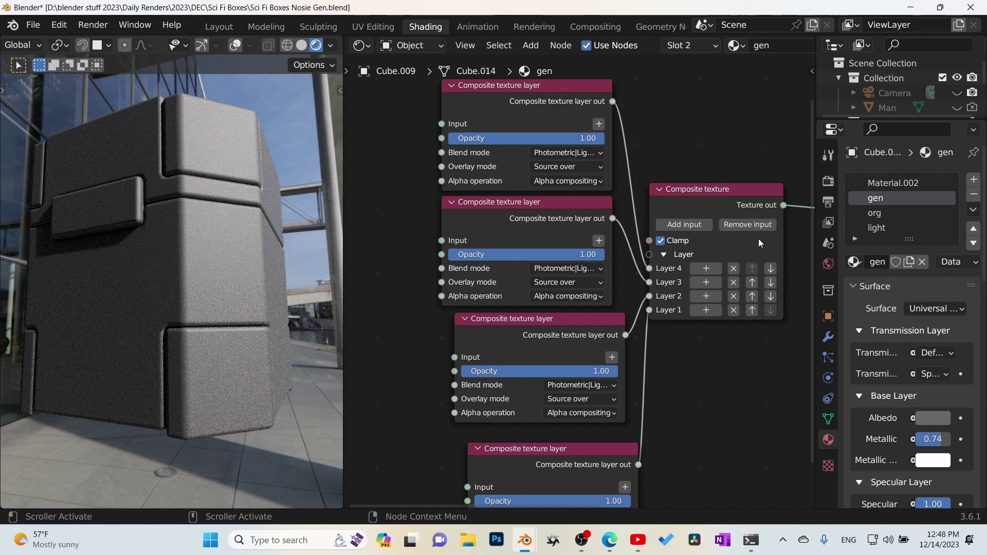
Set the opacity of all four Composite texture layer nodes to 0.
{"action": "middle_click_drag", "start_coordinate": [721, 334], "coordinate": [733, 286]}
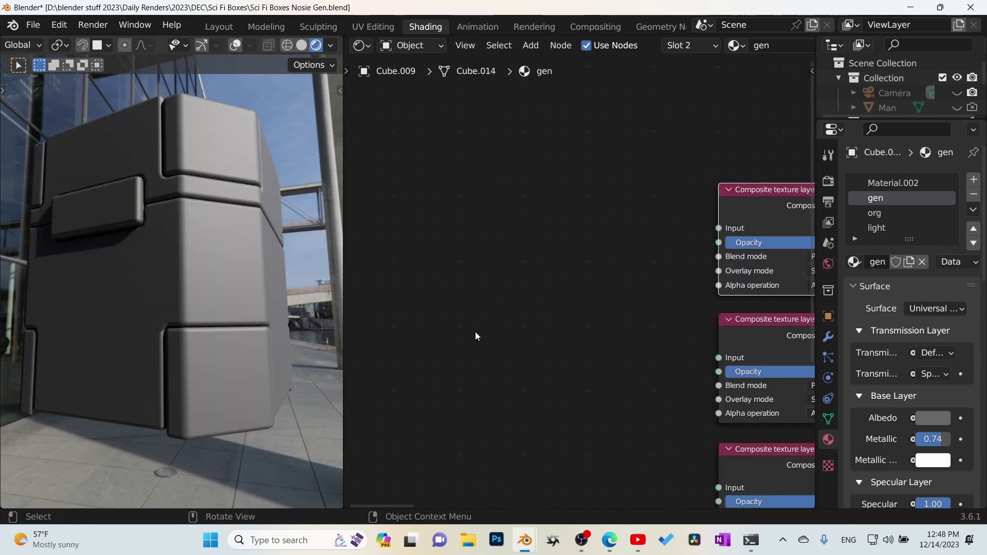
{"action": "scroll", "coordinate": [590, 357], "scroll_direction": "down", "scroll_amount": 1}
{"action": "middle_click_drag", "start_coordinate": [591, 357], "coordinate": [417, 199]}
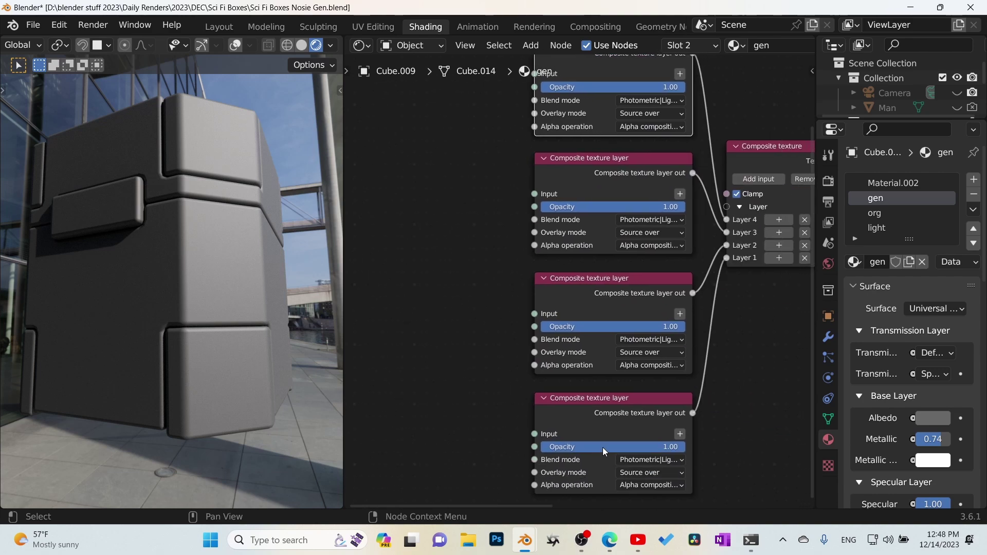
{"action": "left_click_drag", "start_coordinate": [664, 447], "coordinate": [517, 447]}
{"action": "key", "text": "BackSpace"}
{"action": "key", "text": "BackSpace"}
{"action": "key", "text": "BackSpace"}
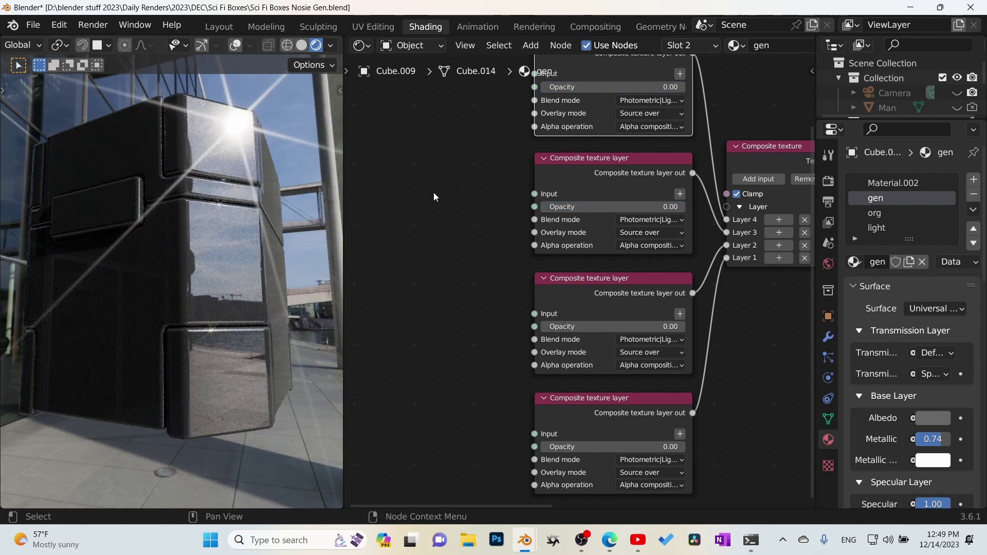
Add a Noise texture node and connect it to the input of the topmost Composite texture layer.
{"action": "middle_click_drag", "start_coordinate": [434, 197], "coordinate": [538, 258]}
{"action": "key", "text": "shift+a"}
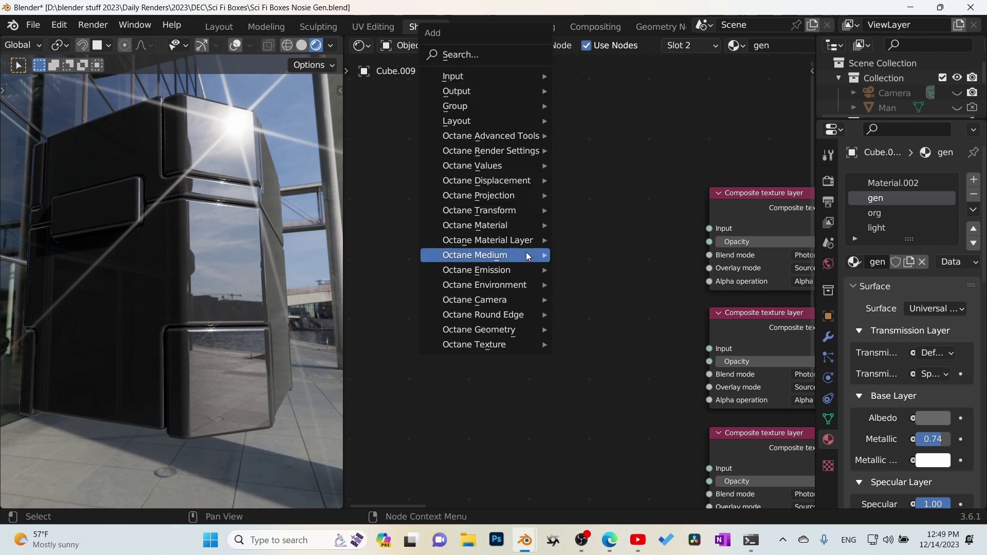
{"action": "type", "text": "s"}
{"action": "type", "text": "no"}
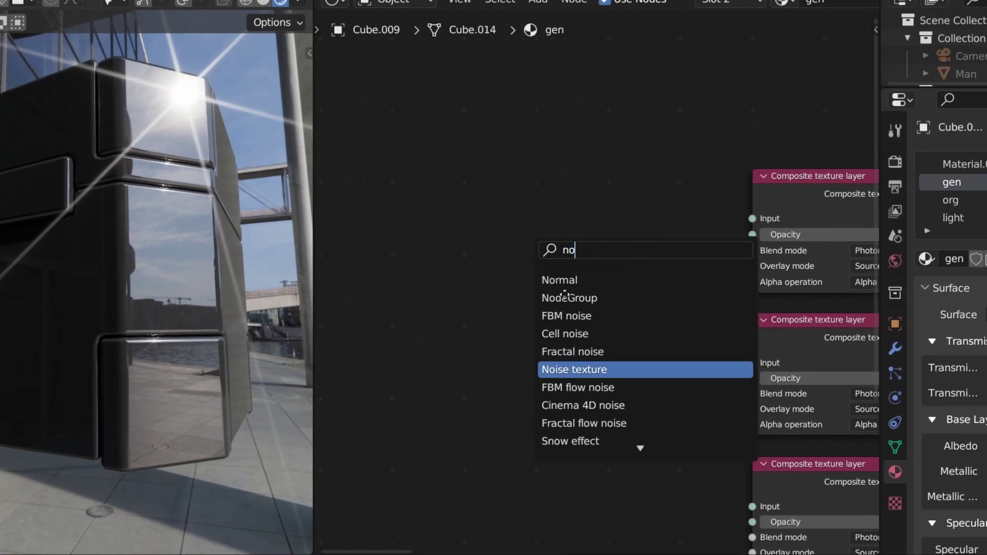
{"action": "key", "text": "Return"}
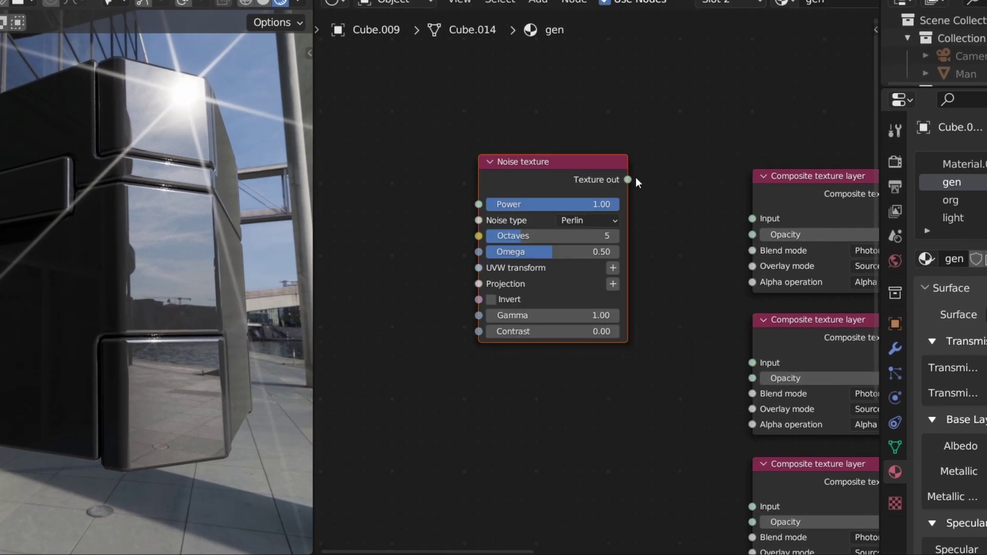
{"action": "left_click_drag", "start_coordinate": [751, 226], "coordinate": [751, 221]}
{"action": "mouse_move", "coordinate": [789, 270]}
{"action": "middle_mouse_down"}
{"action": "mouse_move", "coordinate": [710, 298]}
{"action": "mouse_move", "coordinate": [637, 294]}
{"action": "mouse_move", "coordinate": [798, 275]}
{"action": "middle_mouse_up"}
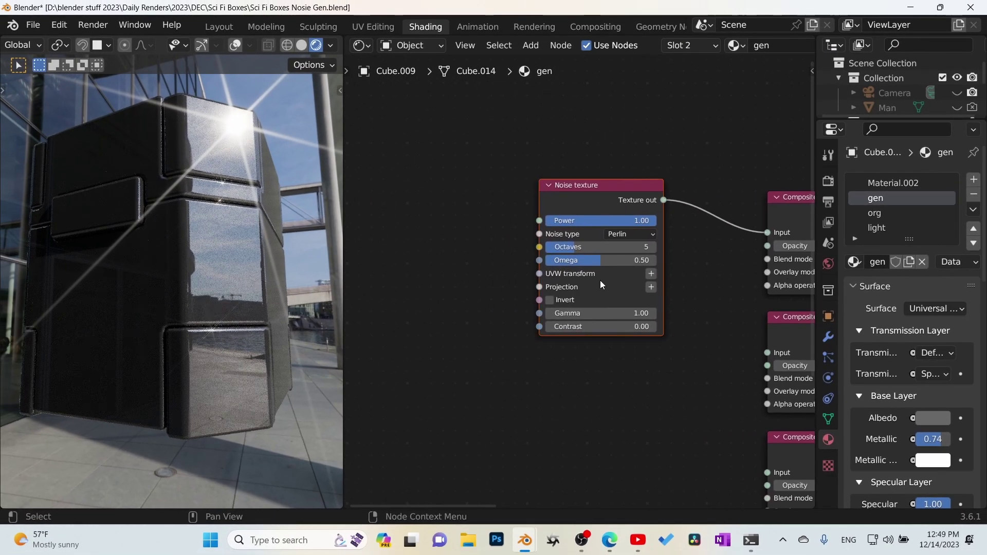
Preview the Noise texture on the box and attach an XYZ to UVW Projection node to its projection input.
{"action": "left_click", "coordinate": [610, 198], "text": "ctrl+shift"}
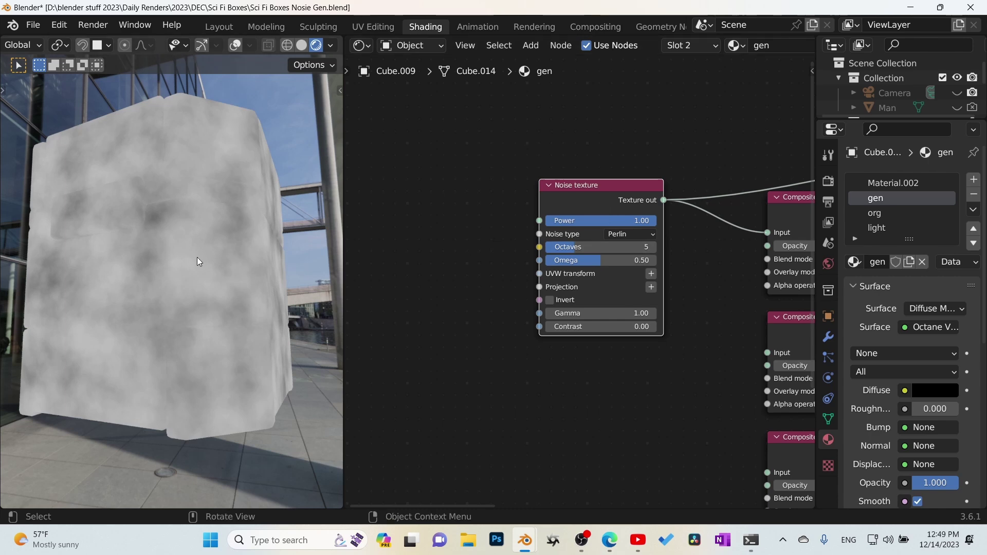
{"action": "middle_click_drag", "start_coordinate": [196, 257], "coordinate": [160, 245]}
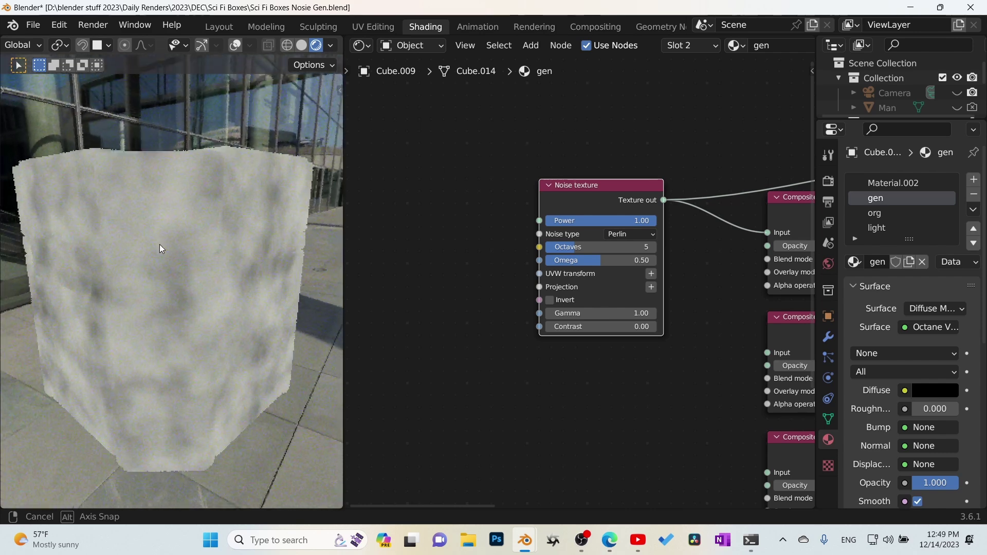
{"action": "left_click", "coordinate": [652, 287]}
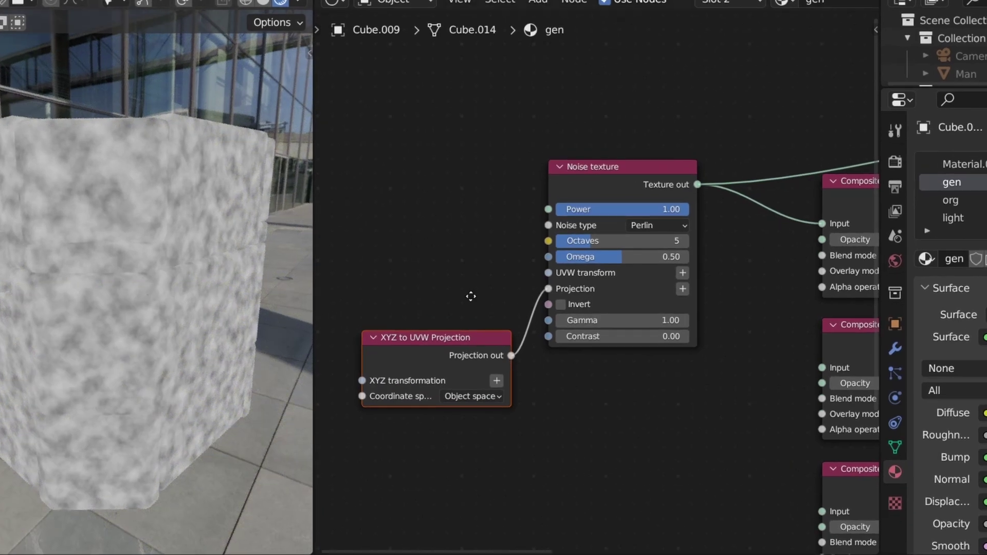
Collapse the XYZ to UVW Projection node and attach a 3D transformation node with scale 3 to the Noise texture's UVW transform input.
{"action": "middle_click_drag", "start_coordinate": [471, 296], "coordinate": [488, 302]}
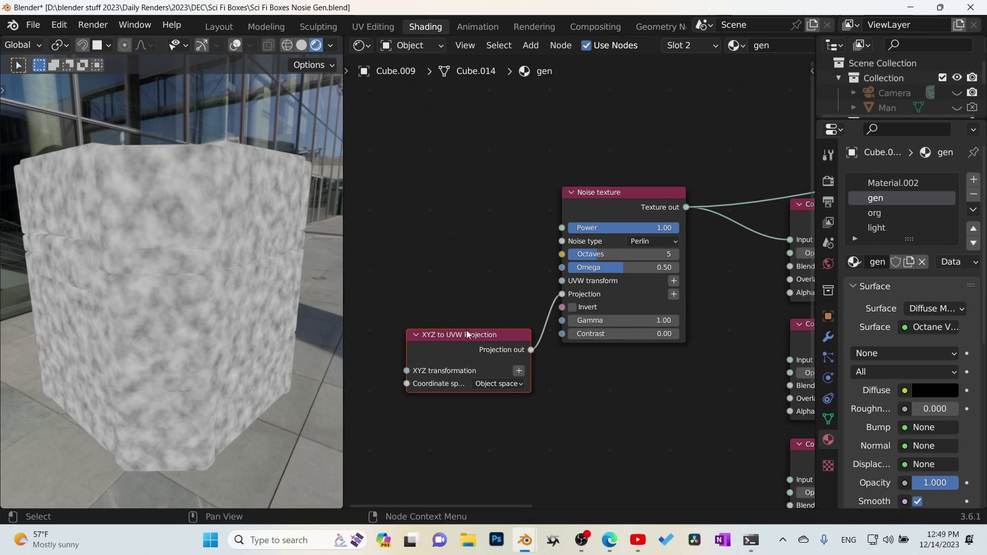
{"action": "left_click_drag", "start_coordinate": [468, 335], "coordinate": [443, 399]}
{"action": "left_click", "coordinate": [406, 372]}
{"action": "left_click", "coordinate": [674, 281]}
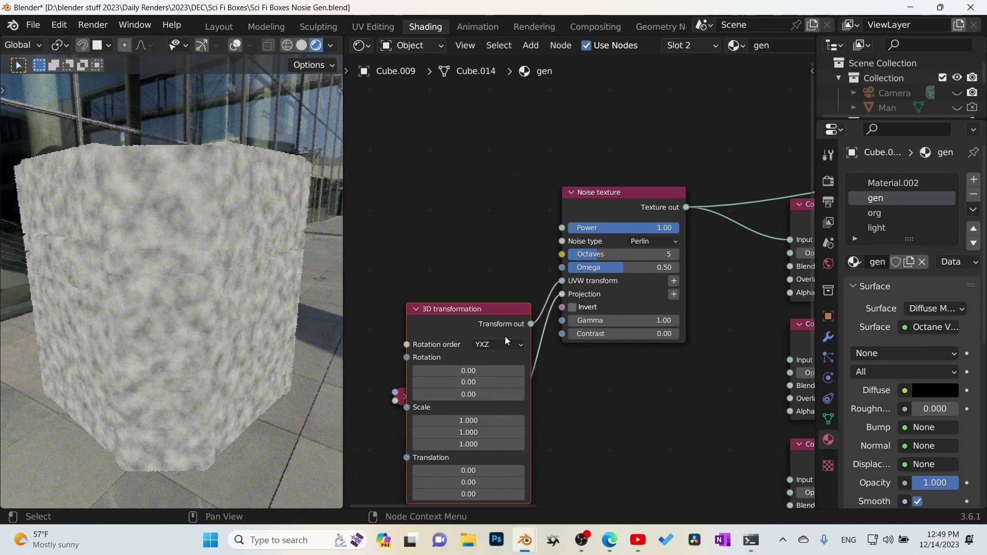
{"action": "left_click_drag", "start_coordinate": [467, 322], "coordinate": [451, 183]}
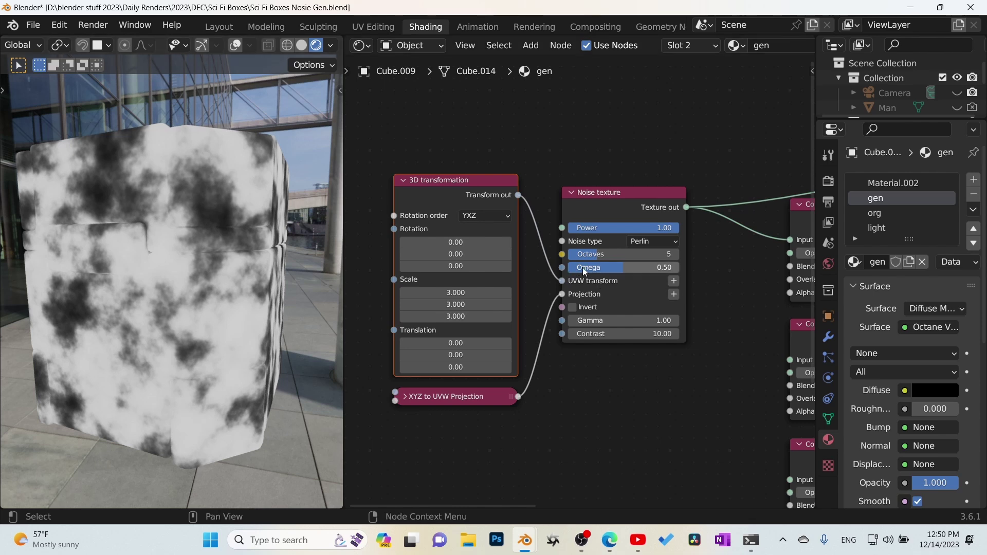
Set the Noise texture's omega to 0.74, octaves to 7 and gamma to 1.16.
{"action": "left_click_drag", "start_coordinate": [623, 267], "coordinate": [649, 267]}
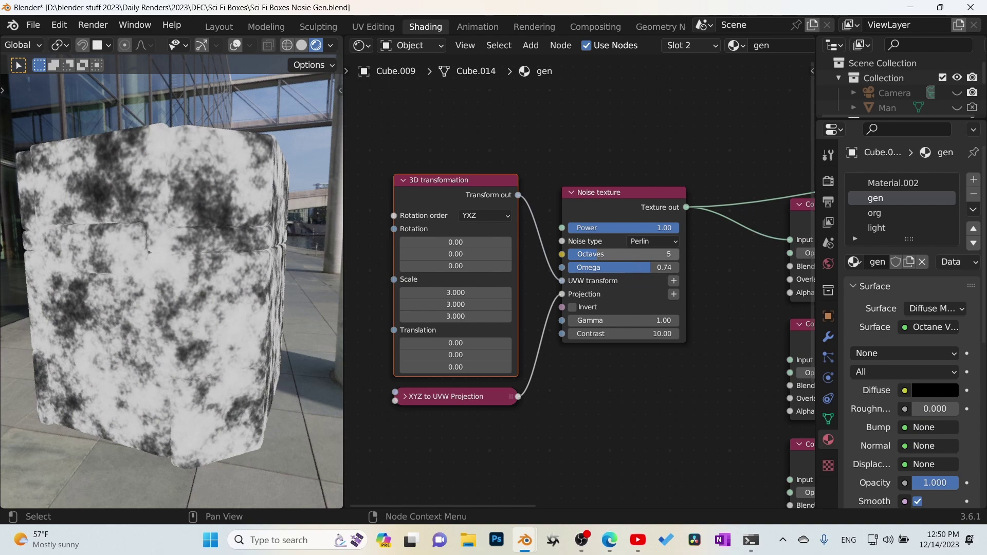
{"action": "mouse_move", "coordinate": [630, 255]}
{"action": "left_mouse_down"}
{"action": "mouse_move", "coordinate": [663, 255]}
{"action": "mouse_move", "coordinate": [600, 255]}
{"action": "mouse_move", "coordinate": [630, 255]}
{"action": "left_mouse_up"}
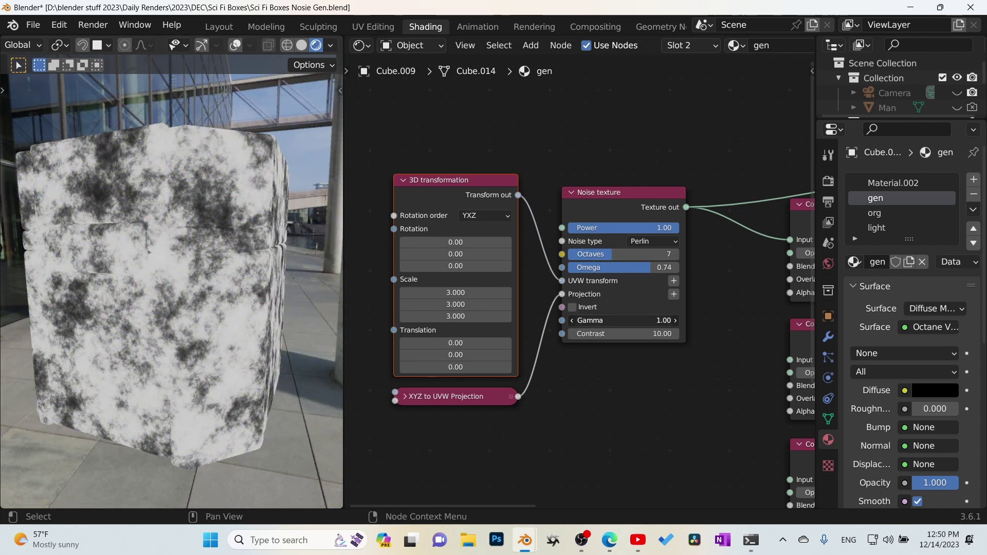
{"action": "mouse_move", "coordinate": [625, 321]}
{"action": "left_mouse_down"}
{"action": "mouse_move", "coordinate": [611, 320]}
{"action": "mouse_move", "coordinate": [641, 320]}
{"action": "left_mouse_up"}
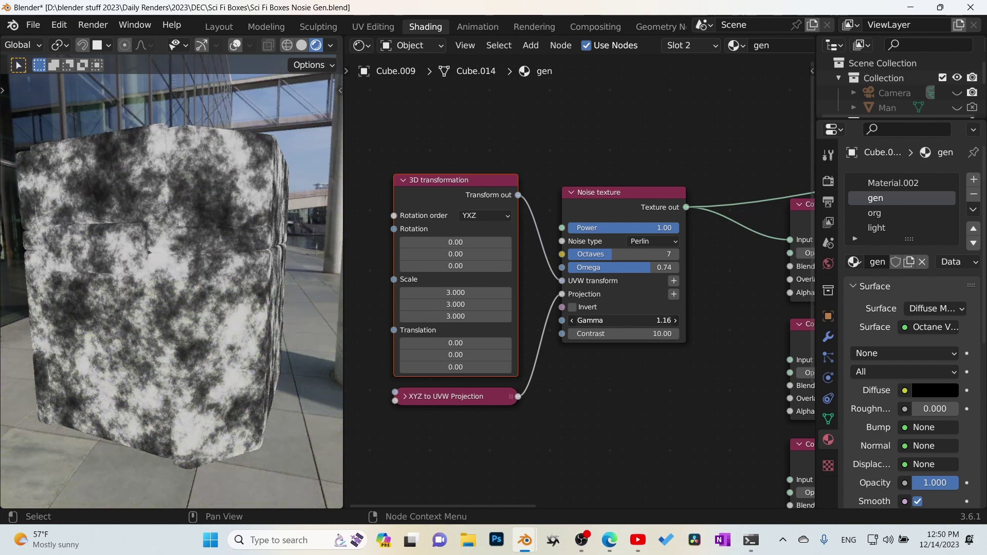
Insert a Gradient map node between the Noise texture and the topmost Composite texture layer.
{"action": "middle_click_drag", "start_coordinate": [649, 415], "coordinate": [616, 407]}
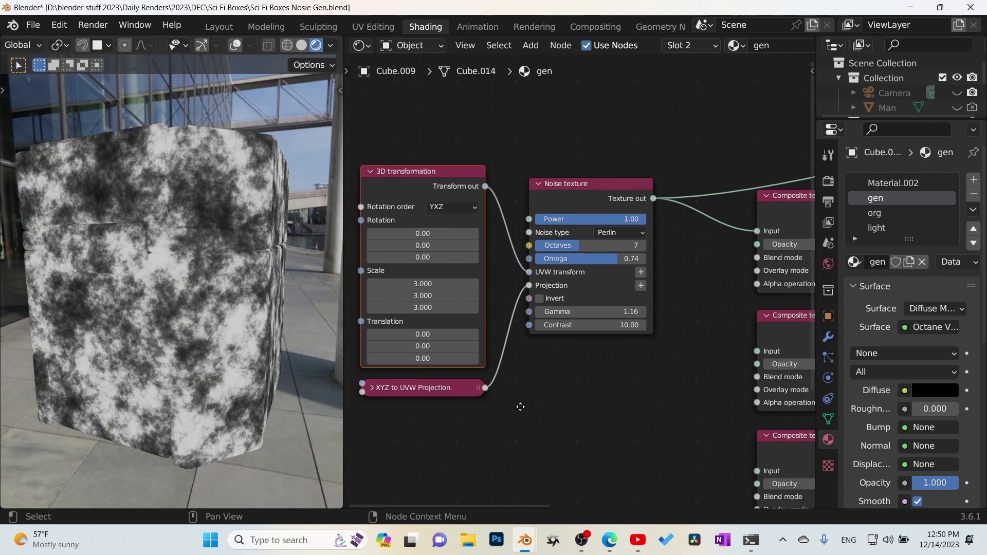
{"action": "middle_click_drag", "start_coordinate": [521, 407], "coordinate": [498, 406]}
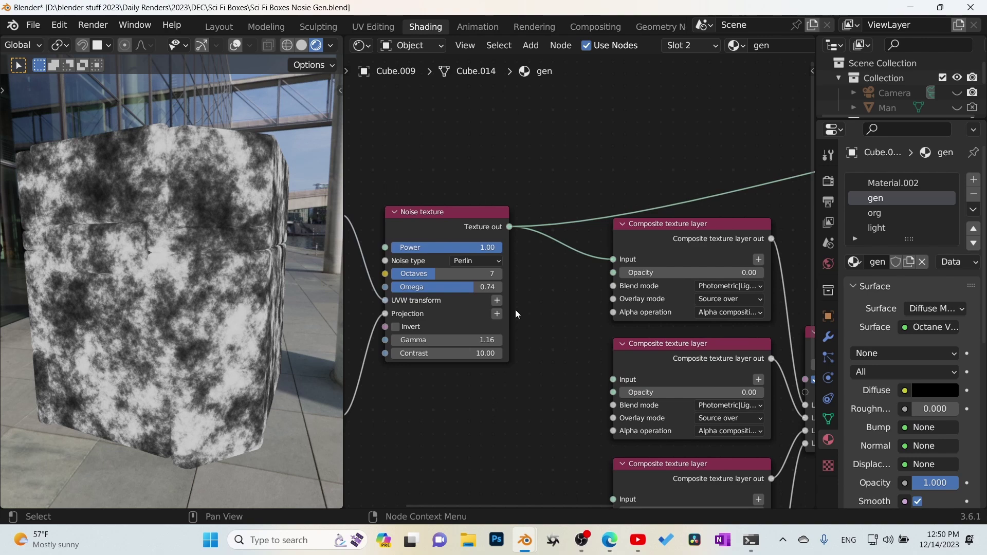
{"action": "key", "text": "q"}
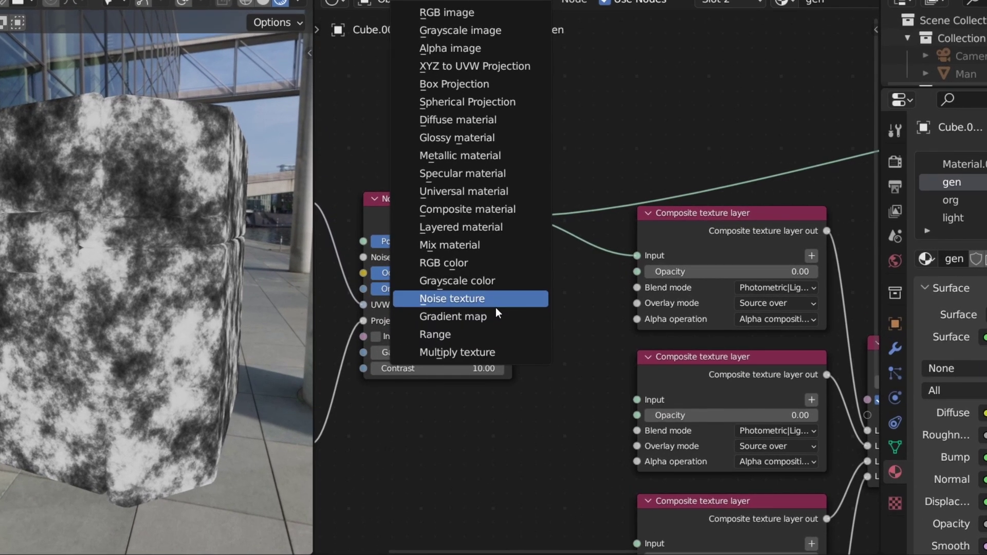
{"action": "left_click", "coordinate": [496, 313]}
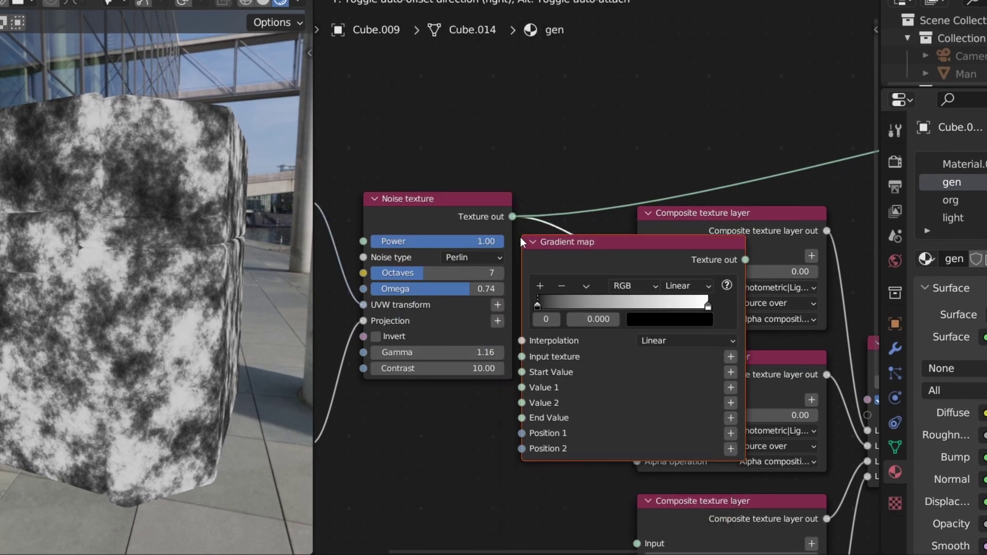
{"action": "left_click", "coordinate": [722, 205]}
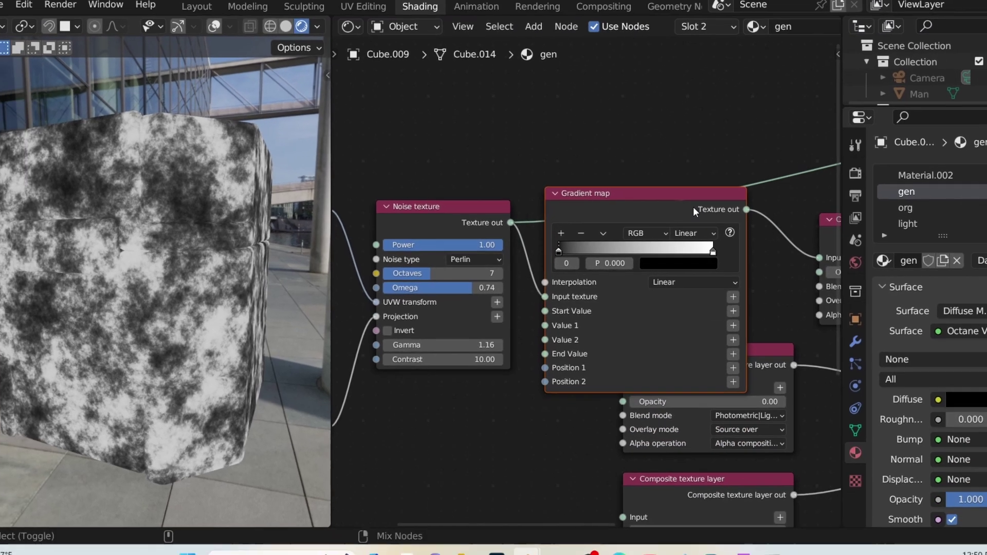
Select the transformation, projection, Noise texture and Gradient map nodes and move them clear of the Composite texture layer nodes.
{"action": "middle_click_drag", "start_coordinate": [487, 444], "coordinate": [528, 402]}
{"action": "scroll", "coordinate": [527, 403], "scroll_direction": "down", "scroll_amount": 7}
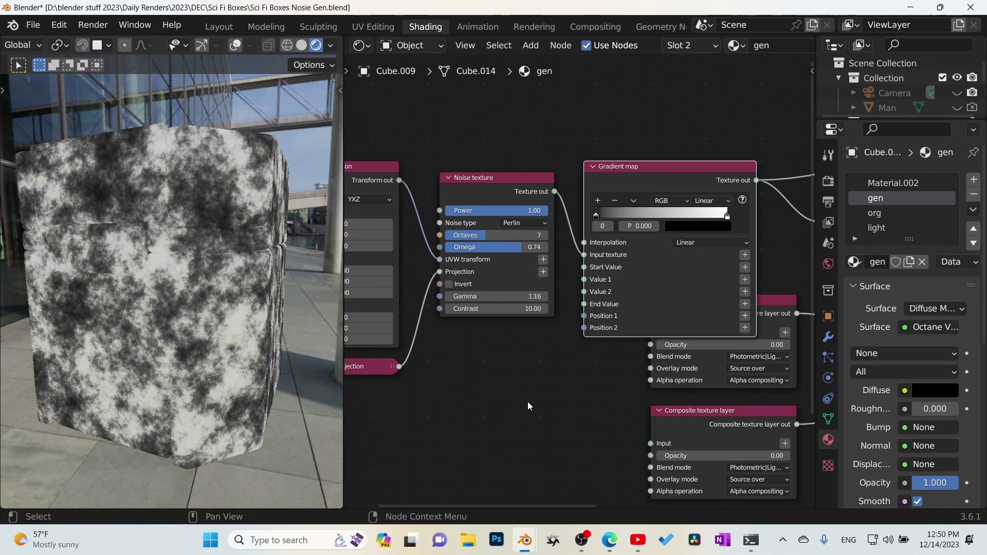
{"action": "left_click_drag", "start_coordinate": [389, 152], "coordinate": [566, 275], "text": "shift"}
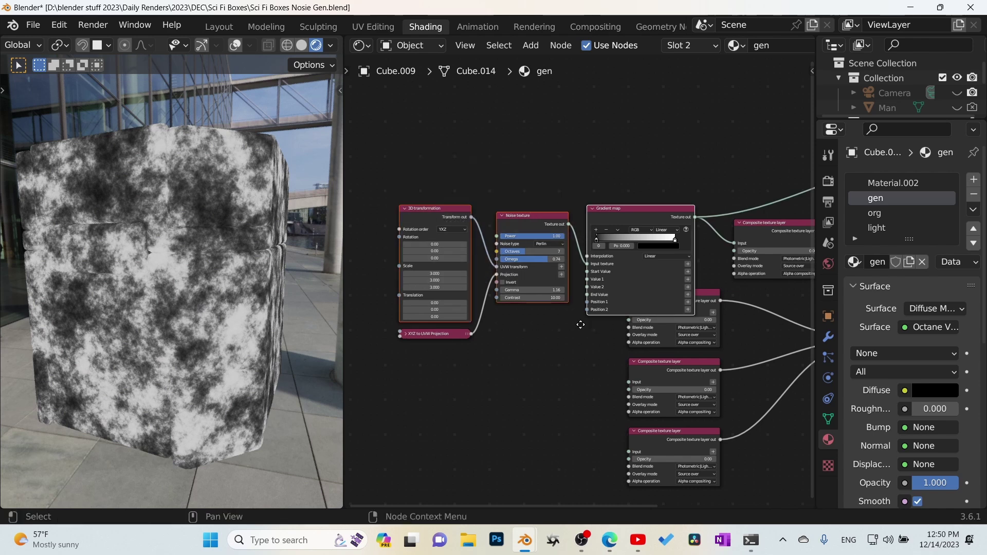
{"action": "key", "text": "g"}
{"action": "left_click", "coordinate": [744, 293]}
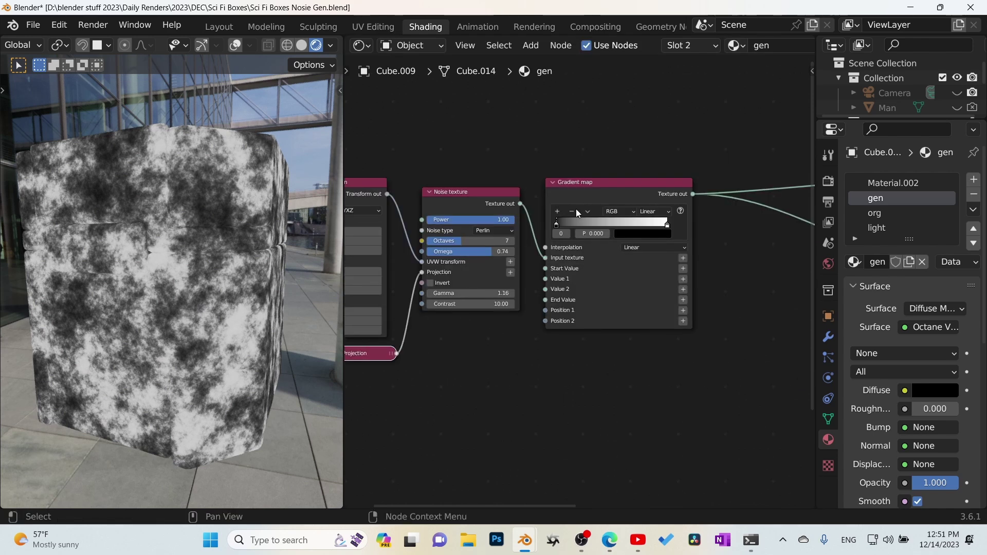
Try shifting the Gradient map's white color stop to position 0.336 to preview its effect on the noise.
{"action": "scroll", "coordinate": [576, 209], "scroll_direction": "up", "scroll_amount": 1}
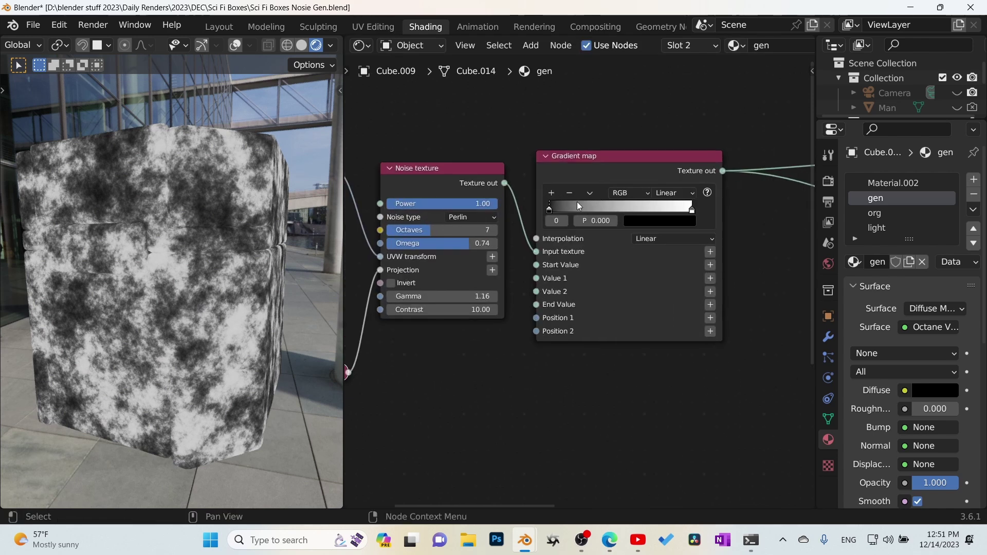
{"action": "left_click", "coordinate": [665, 222]}
{"action": "left_click_drag", "start_coordinate": [730, 131], "coordinate": [727, 52]}
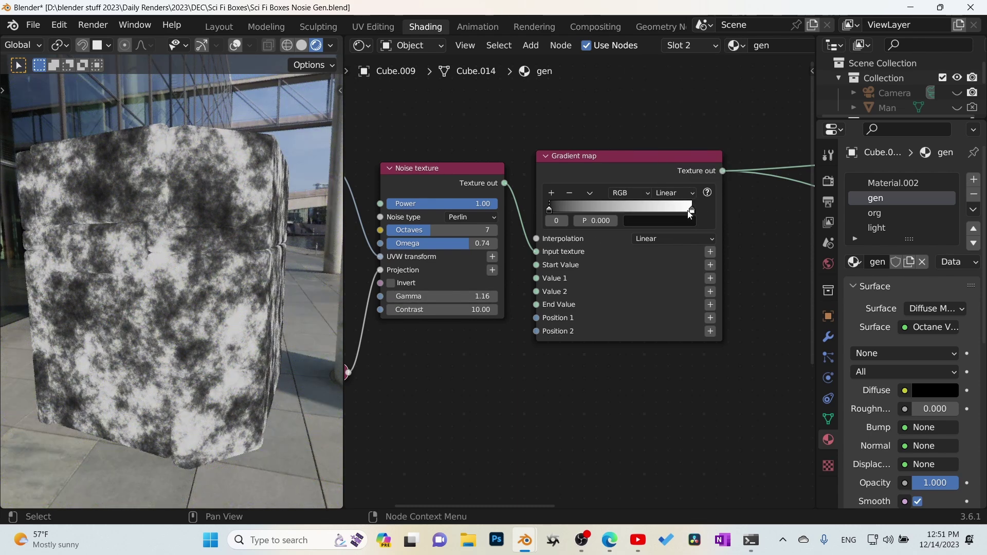
{"action": "left_click", "coordinate": [692, 211]}
{"action": "left_click", "coordinate": [690, 221]}
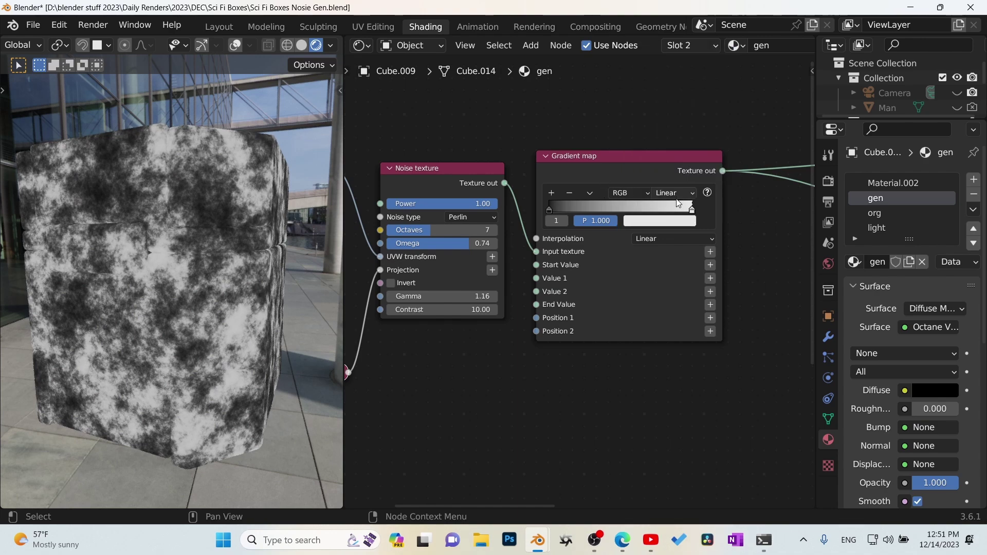
{"action": "left_click_drag", "start_coordinate": [677, 205], "coordinate": [597, 207]}
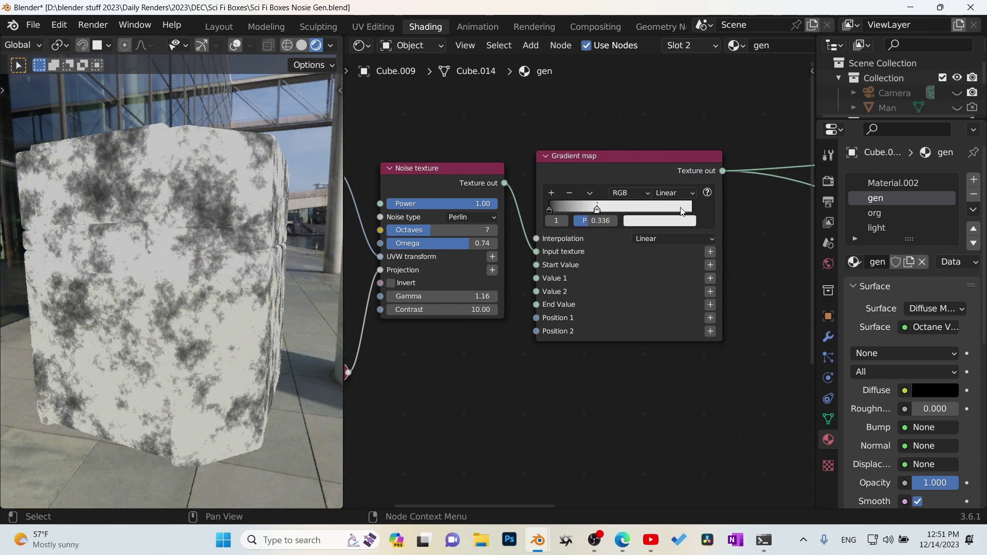
{"action": "left_click_drag", "start_coordinate": [681, 212], "coordinate": [701, 208]}
{"action": "mouse_move", "coordinate": [567, 209]}
{"action": "left_mouse_down"}
{"action": "mouse_move", "coordinate": [664, 209]}
{"action": "mouse_move", "coordinate": [552, 210]}
{"action": "mouse_move", "coordinate": [560, 219]}
{"action": "left_mouse_up"}
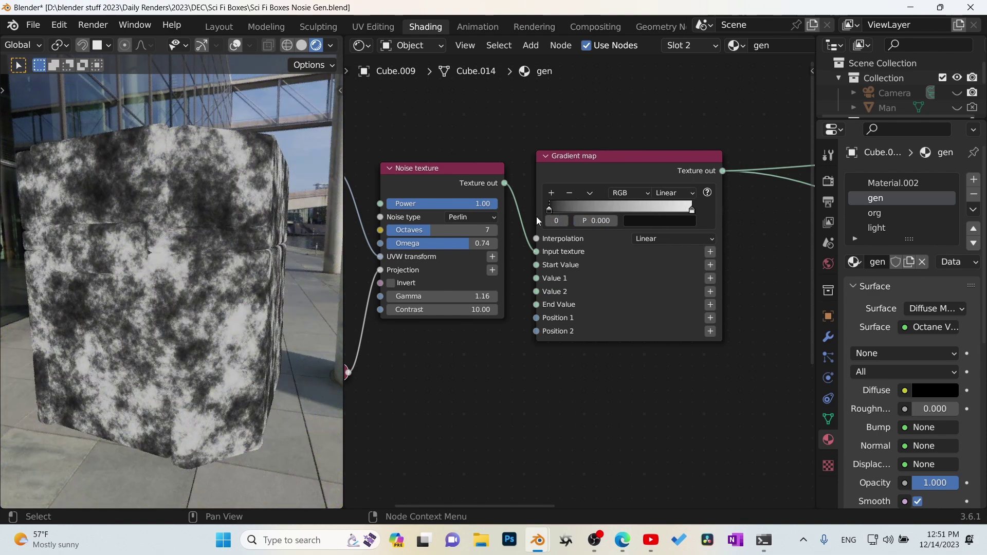
Add a Scale Transform node beside the 3D transformation node and set its scale to 3 on all three axes.
{"action": "scroll", "coordinate": [508, 308], "scroll_direction": "down", "scroll_amount": 4}
{"action": "middle_click_drag", "start_coordinate": [507, 330], "coordinate": [586, 313]}
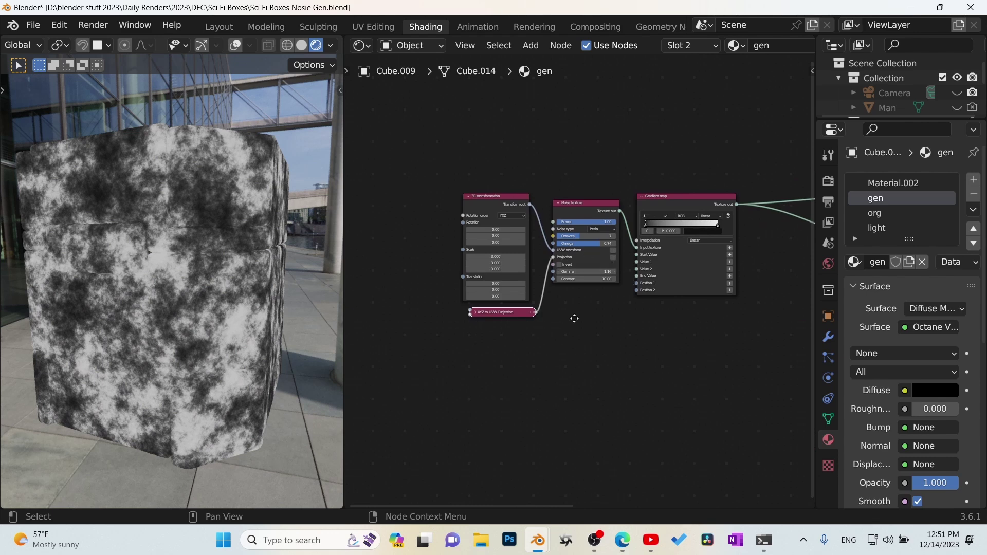
{"action": "middle_click_drag", "start_coordinate": [574, 318], "coordinate": [616, 324]}
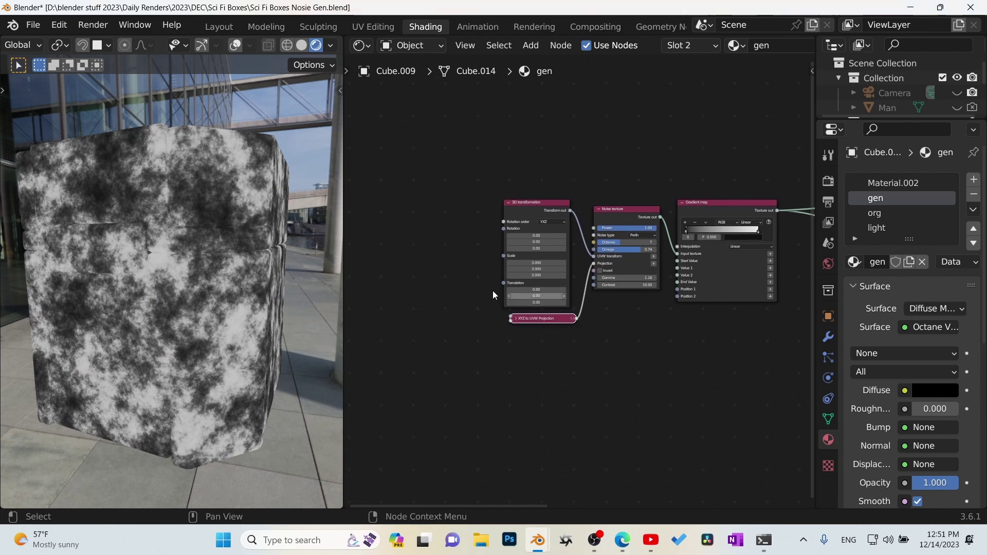
{"action": "middle_click_drag", "start_coordinate": [440, 273], "coordinate": [468, 271]}
{"action": "scroll", "coordinate": [482, 259], "scroll_direction": "up", "scroll_amount": 2}
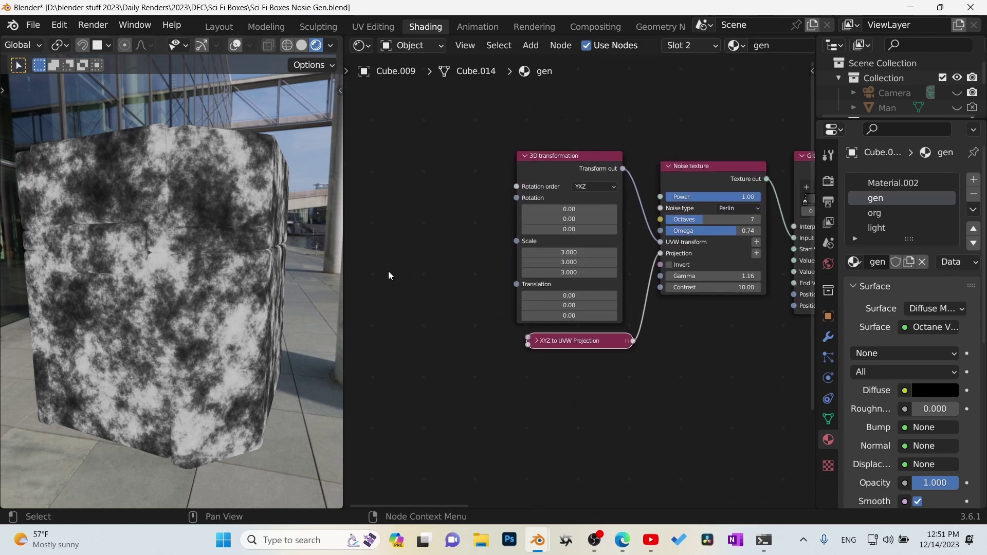
{"action": "left_click", "coordinate": [561, 162]}
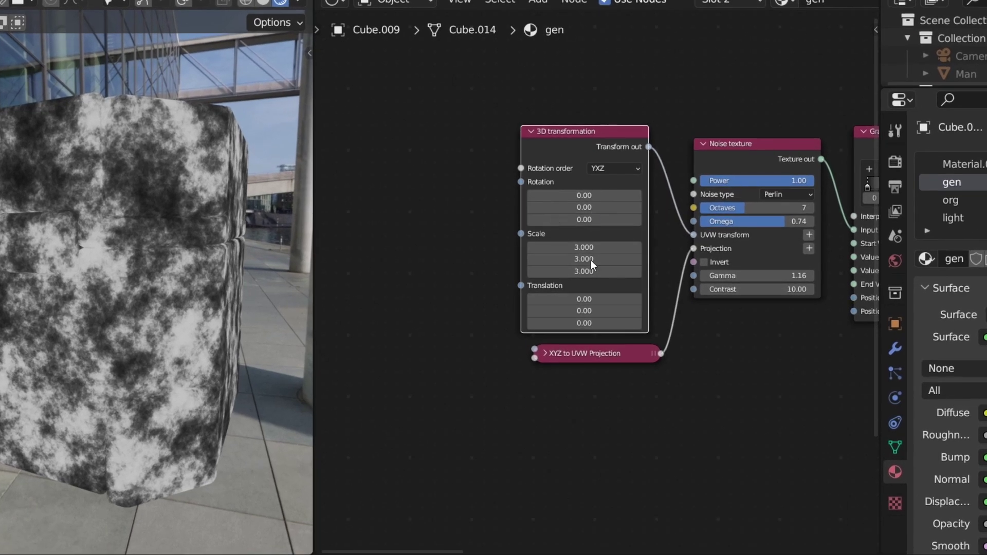
{"action": "key", "text": "shift+a"}
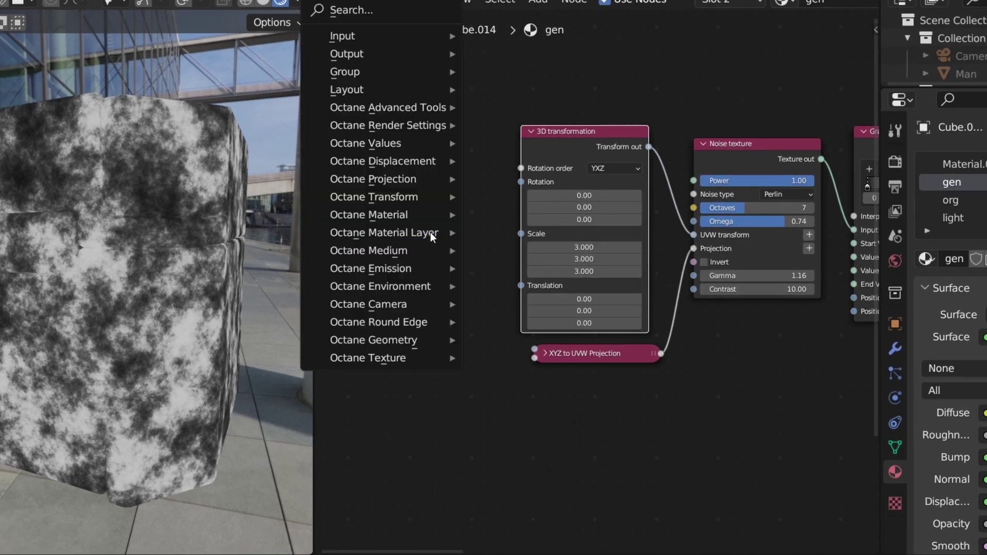
{"action": "key", "text": "s"}
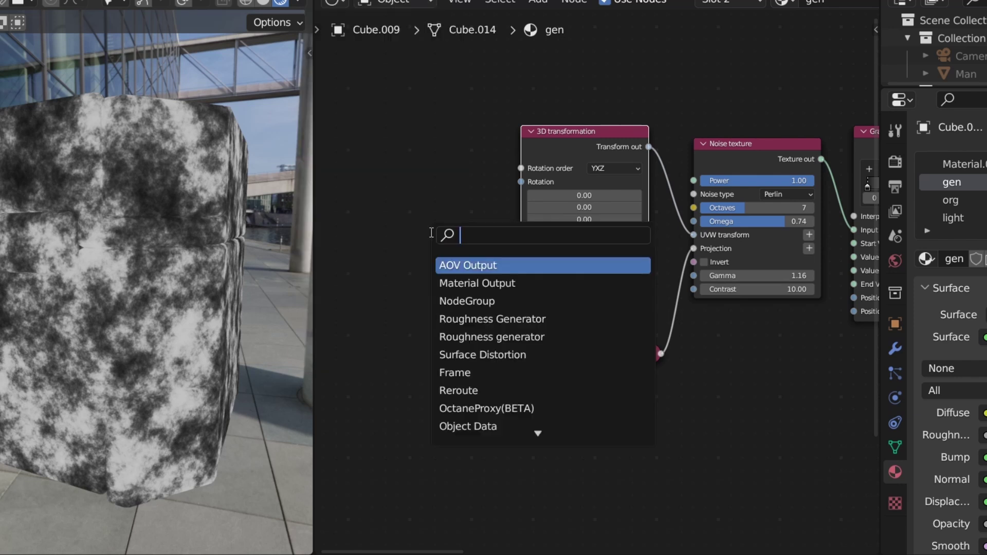
{"action": "type", "text": "sc"}
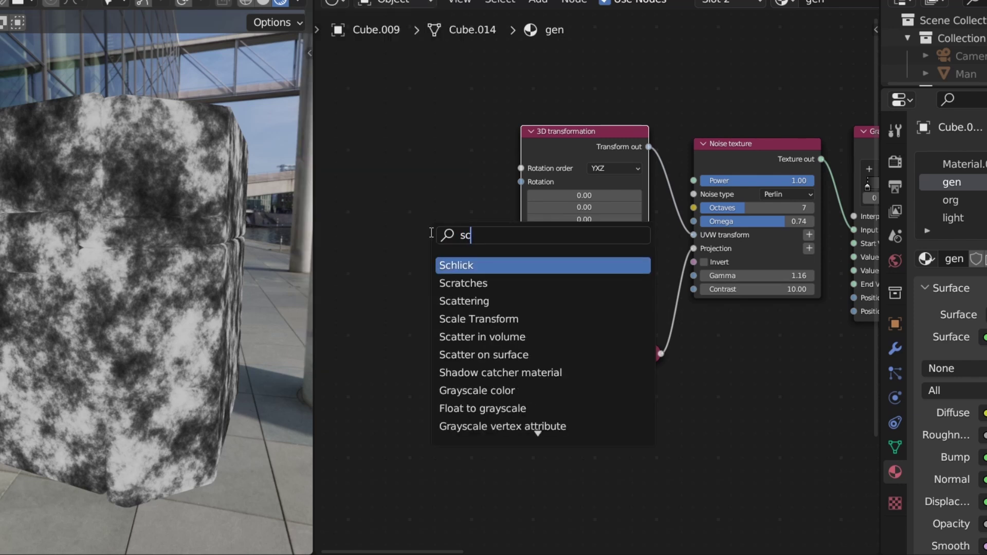
{"action": "left_click", "coordinate": [479, 319]}
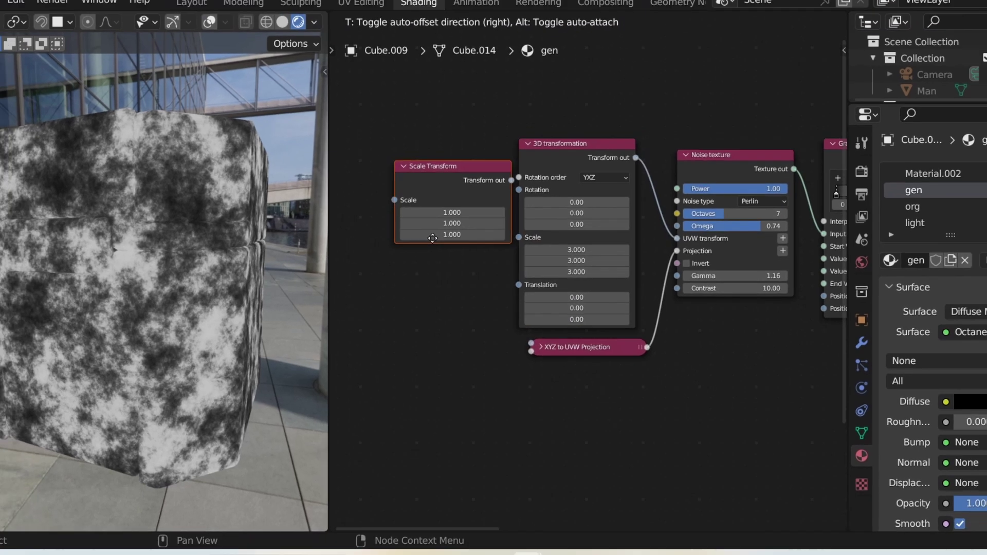
{"action": "left_click", "coordinate": [429, 231]}
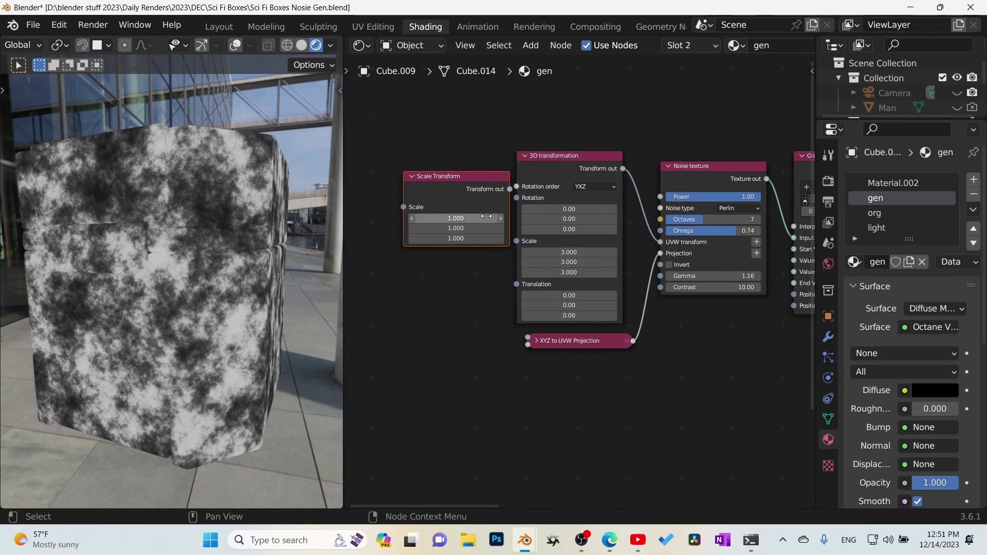
{"action": "type", "text": "3"}
{"action": "key", "text": "Return"}
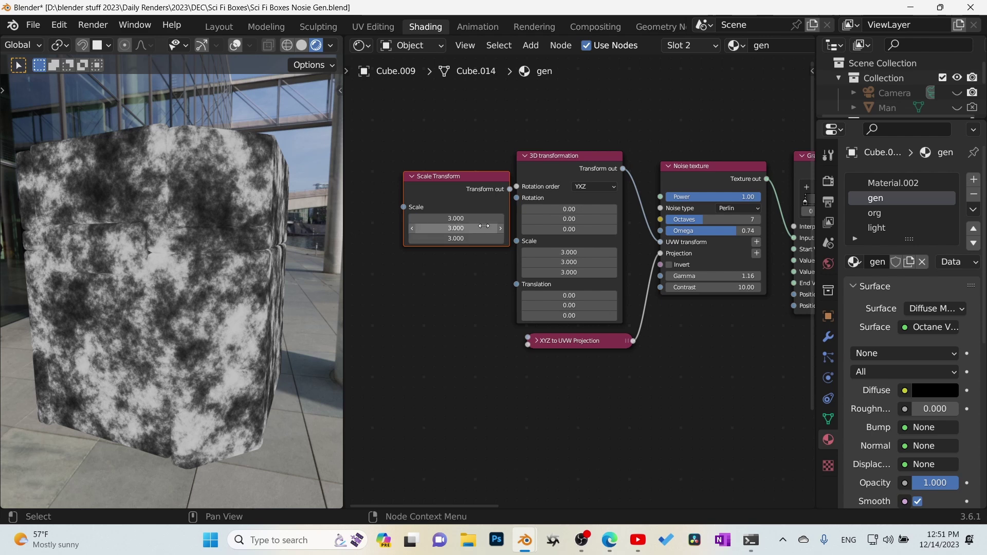
Replace the 3D transformation node with the Scale Transform on the Noise texture's UVW transform input and arrange it above the projection node.
{"action": "left_click", "coordinate": [590, 156]}
{"action": "key", "text": "x"}
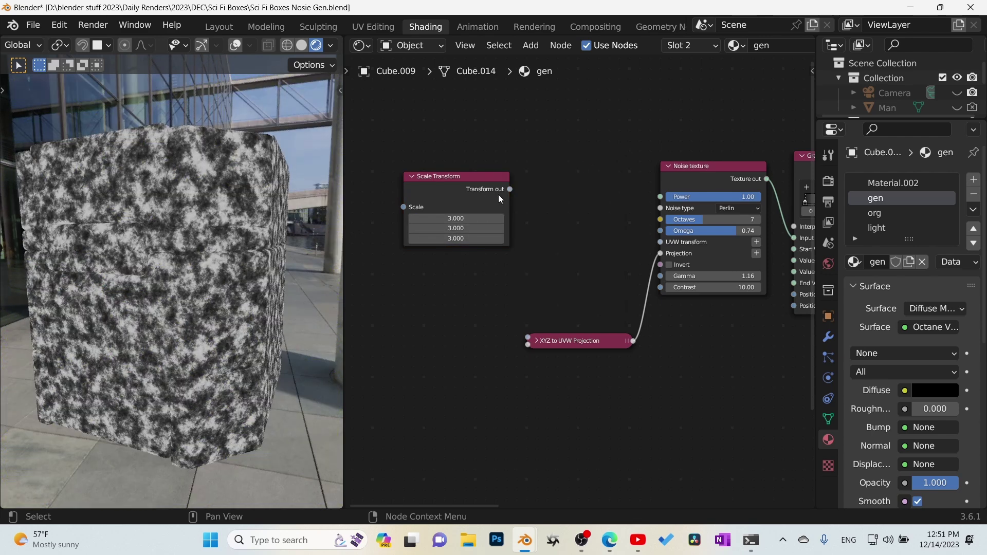
{"action": "left_click_drag", "start_coordinate": [510, 188], "coordinate": [660, 241]}
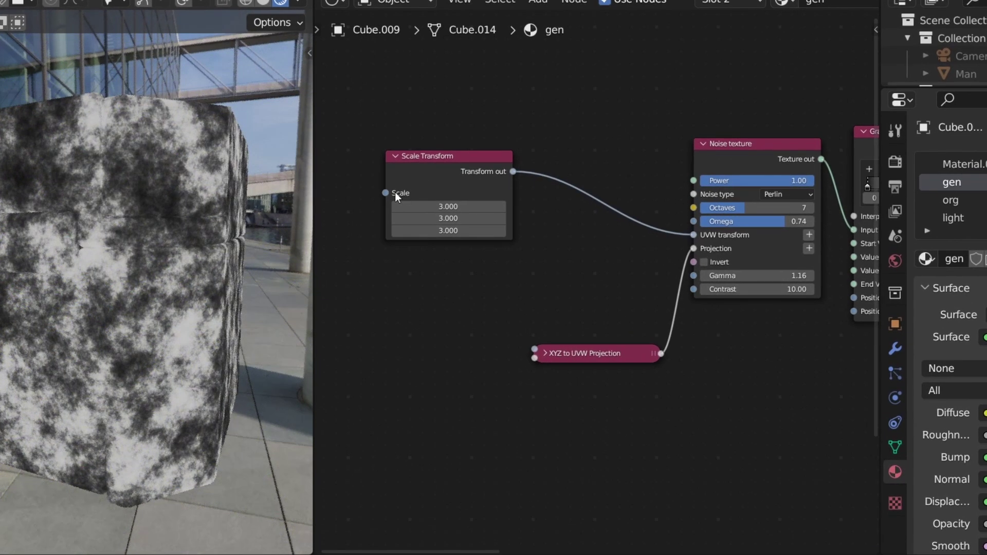
{"action": "left_click_drag", "start_coordinate": [458, 174], "coordinate": [610, 202]}
{"action": "left_click_drag", "start_coordinate": [604, 350], "coordinate": [585, 294]}
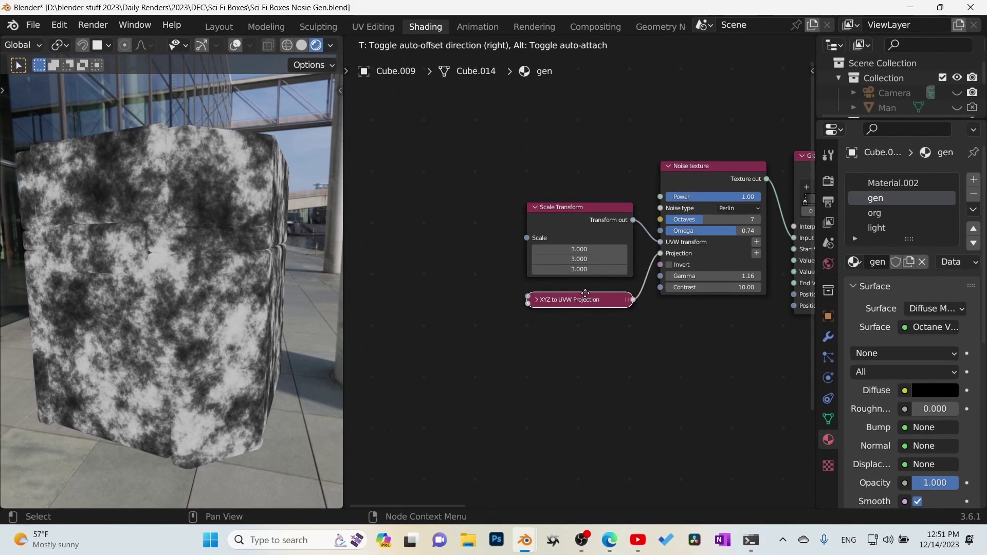
Add a Binary math operation node in the empty space before the Scale Transform node.
{"action": "middle_click_drag", "start_coordinate": [540, 237], "coordinate": [663, 229]}
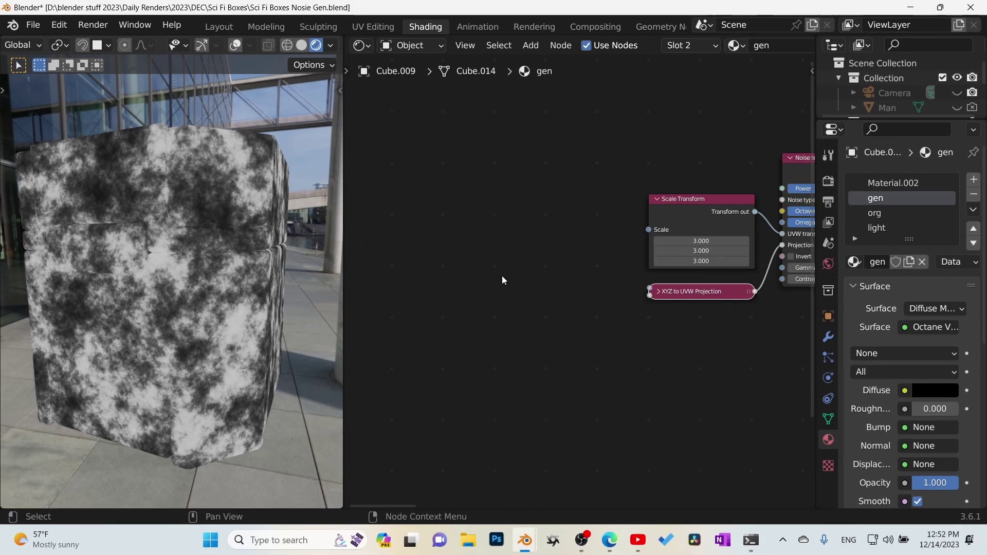
{"action": "key", "text": "shift+a"}
{"action": "type", "text": "s"}
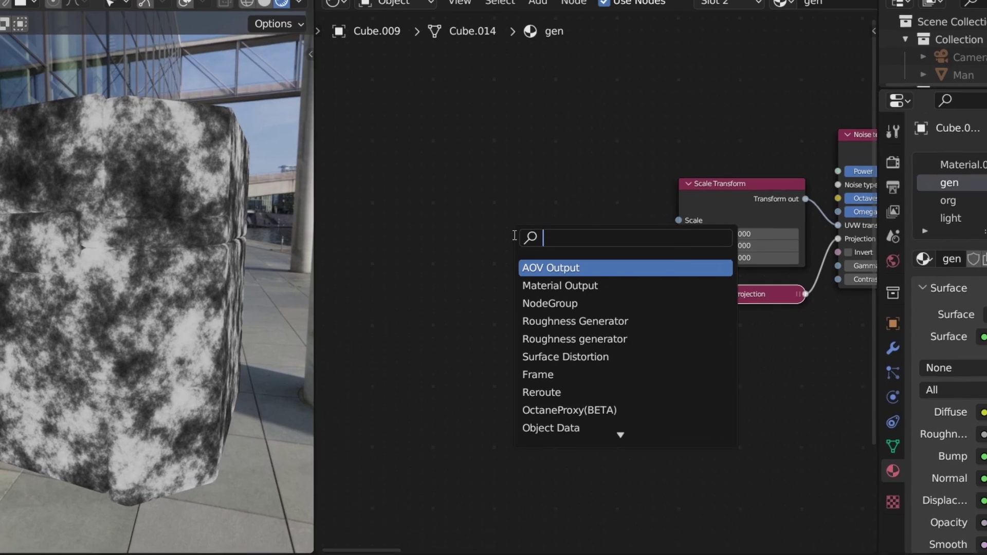
{"action": "type", "text": "math"}
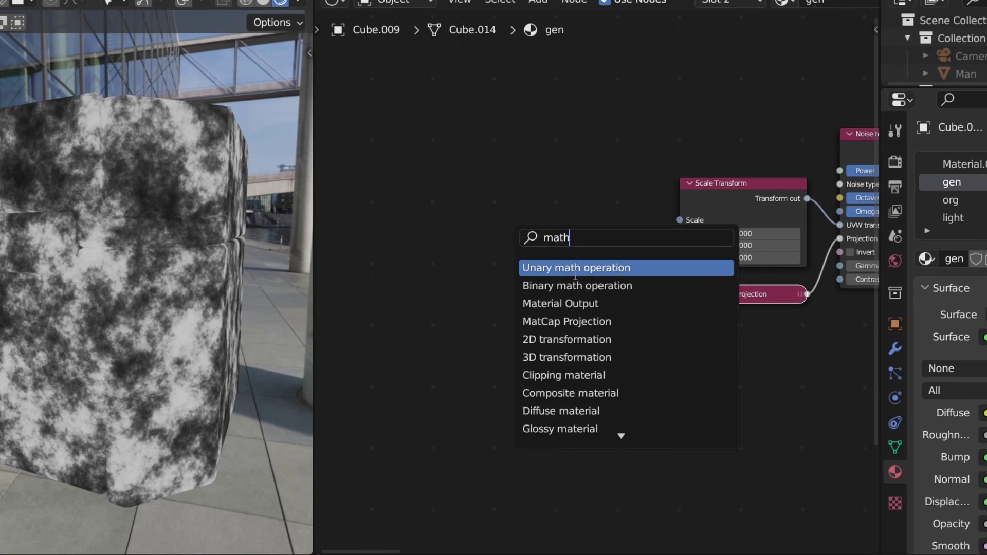
{"action": "left_click", "coordinate": [575, 286]}
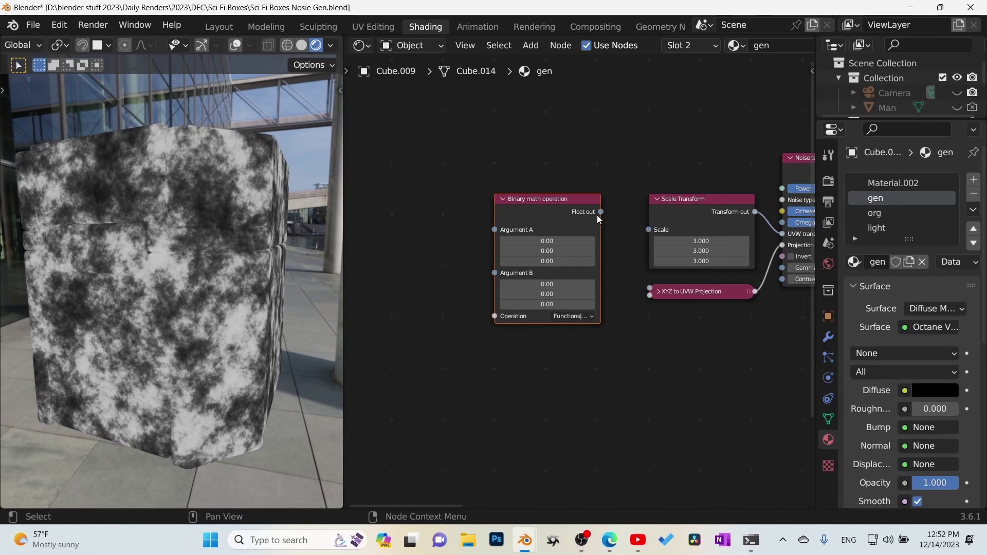
Set the Binary math operation's Argument B to 3 and Argument A to 1 on all three components.
{"action": "left_click", "coordinate": [547, 284]}
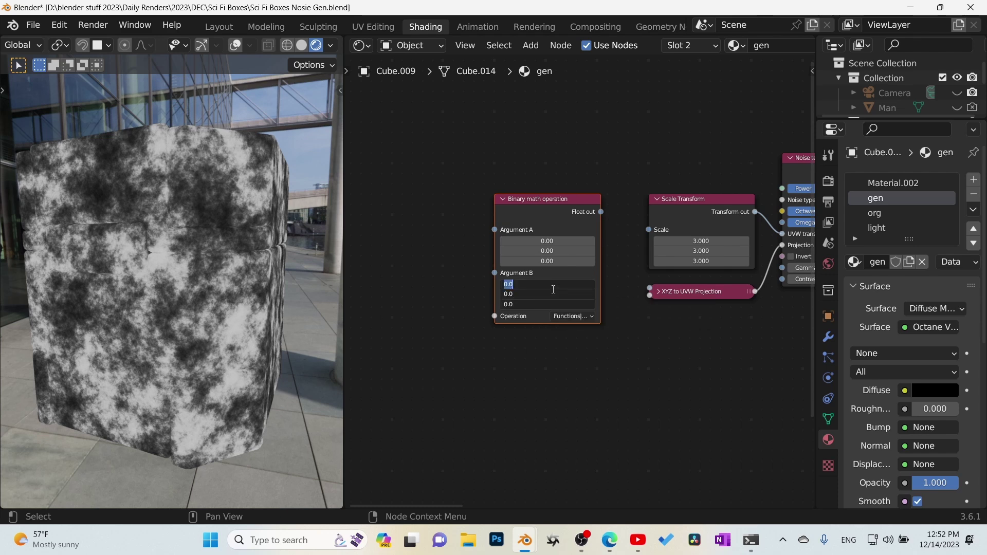
{"action": "type", "text": "3"}
{"action": "key", "text": "Return"}
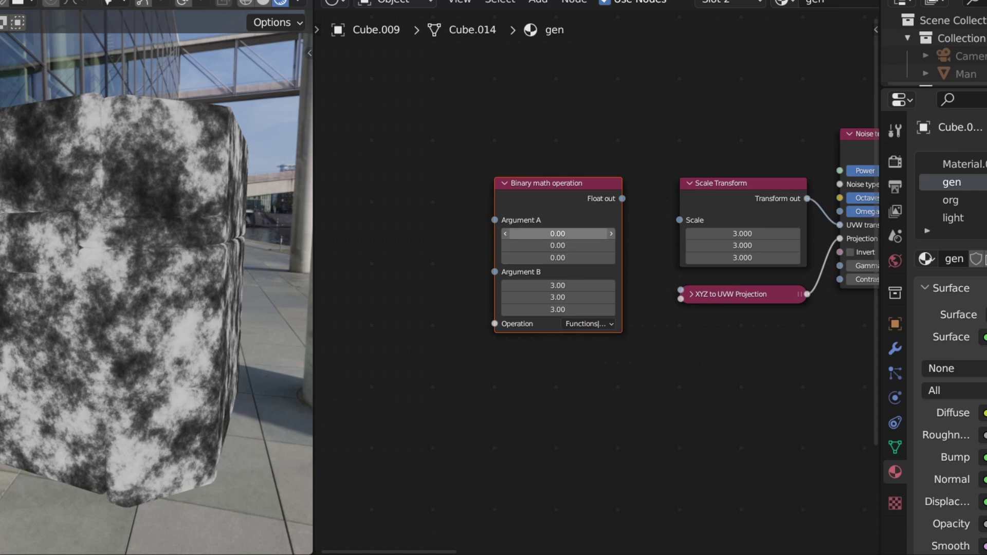
{"action": "left_click", "coordinate": [573, 236]}
{"action": "key", "text": "Return"}
Switch the math operation to Functions|Multiply, connect its Float out to the Scale Transform's Scale input, and move the node slightly closer.
{"action": "left_click", "coordinate": [595, 327]}
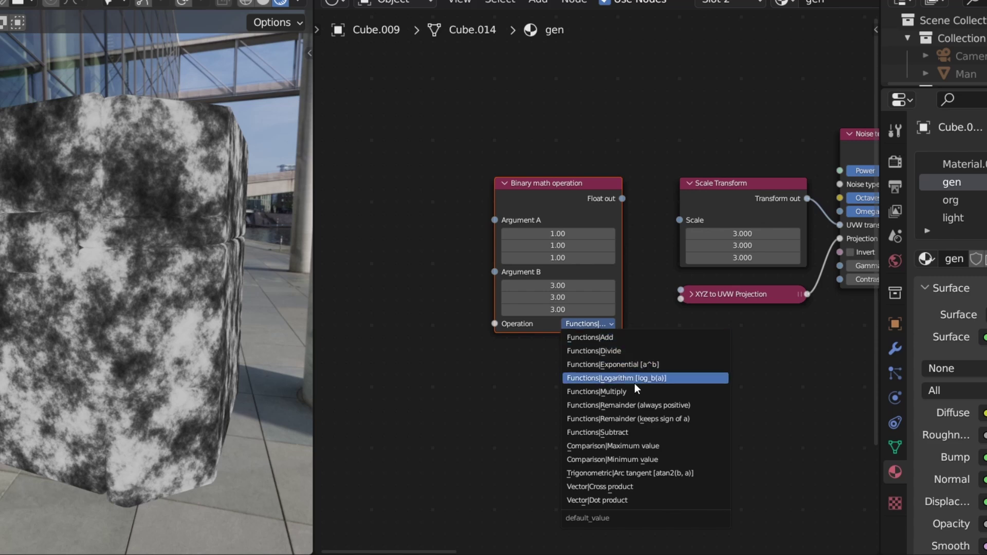
{"action": "left_click", "coordinate": [630, 396]}
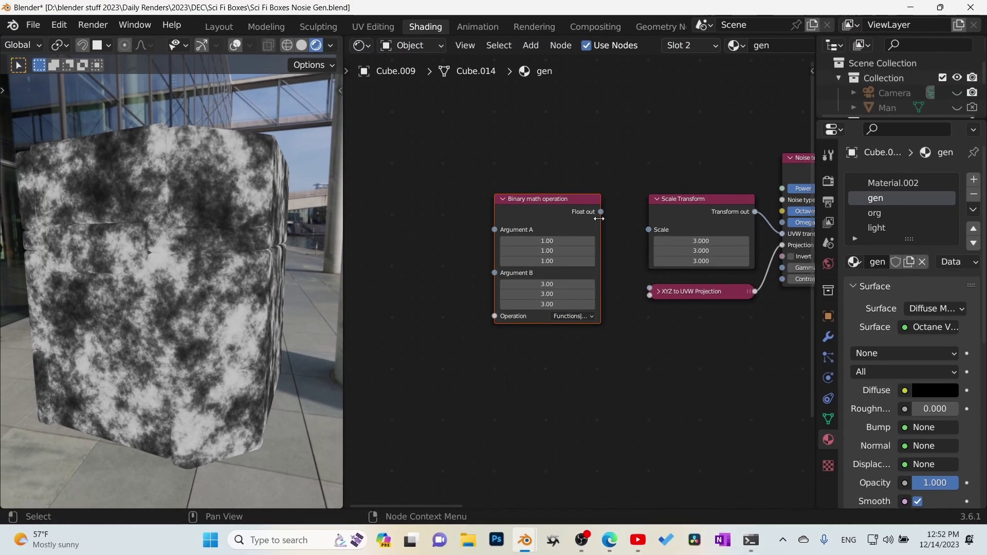
{"action": "left_click_drag", "start_coordinate": [605, 208], "coordinate": [650, 230]}
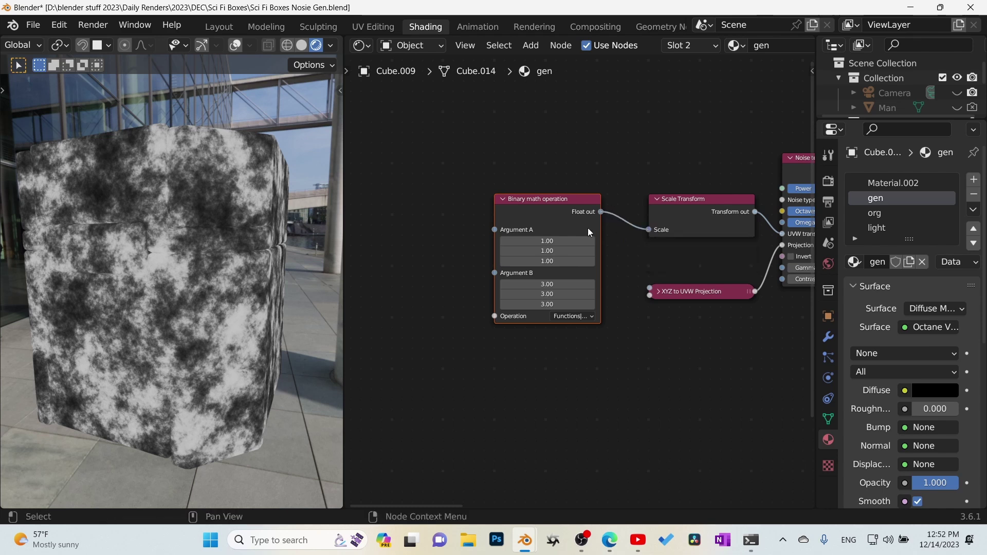
{"action": "left_click_drag", "start_coordinate": [533, 201], "coordinate": [566, 172]}
Select the whole noise chain from the Binary math operation to the Gradient map and join it in a frame.
{"action": "scroll", "coordinate": [663, 411], "scroll_direction": "down", "scroll_amount": 2}
{"action": "middle_click_drag", "start_coordinate": [667, 384], "coordinate": [555, 392]}
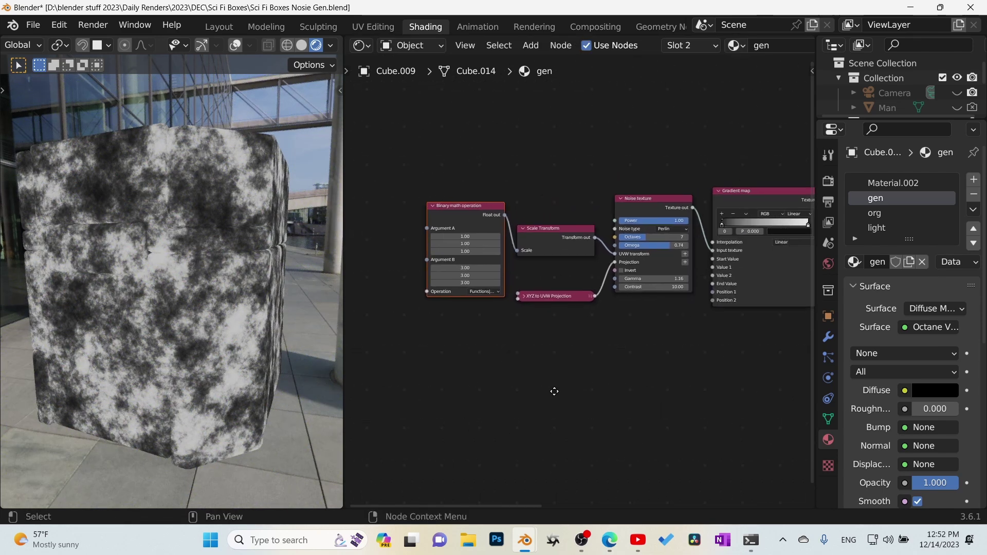
{"action": "scroll", "coordinate": [671, 376], "scroll_direction": "down", "scroll_amount": 1}
{"action": "middle_click_drag", "start_coordinate": [707, 353], "coordinate": [655, 343]}
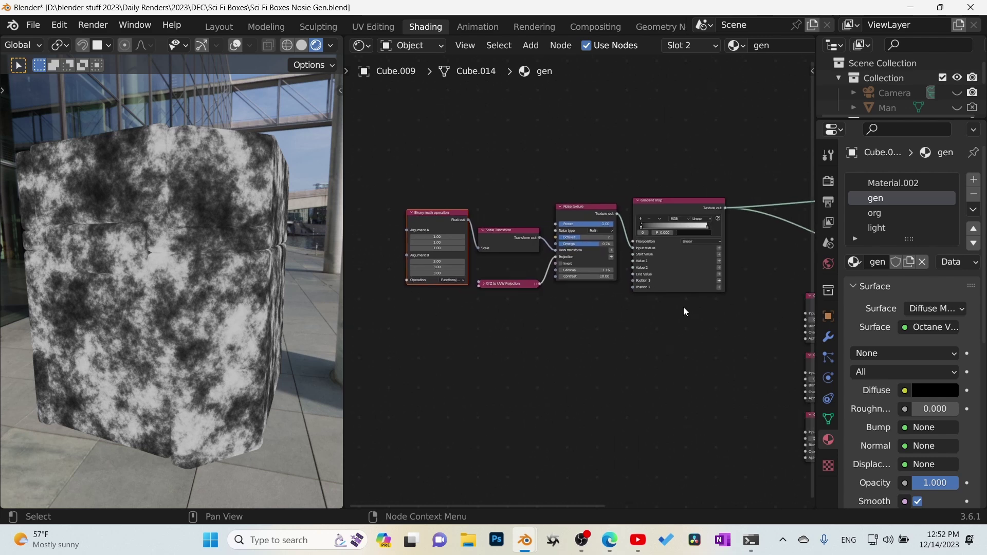
{"action": "left_click_drag", "start_coordinate": [701, 299], "coordinate": [435, 192]}
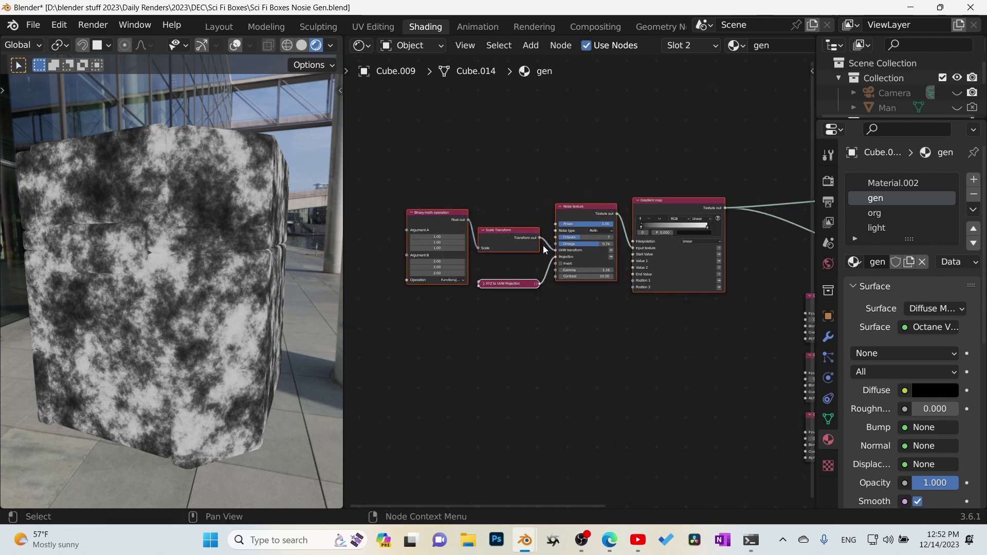
{"action": "key", "text": "ctrl+j"}
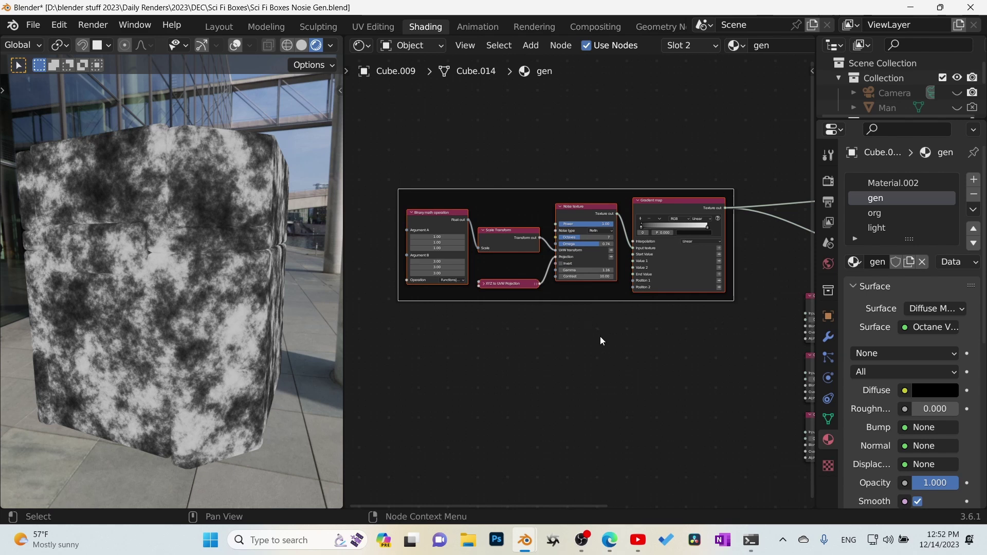
Label the new frame around the noise chain "noise 1".
{"action": "left_click", "coordinate": [621, 353]}
{"action": "left_click", "coordinate": [552, 195]}
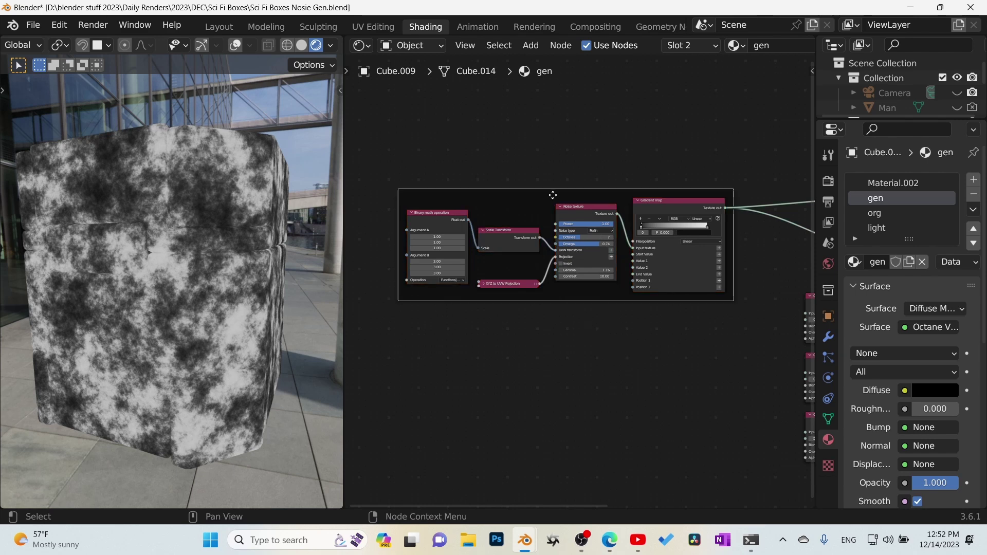
{"action": "key", "text": "n"}
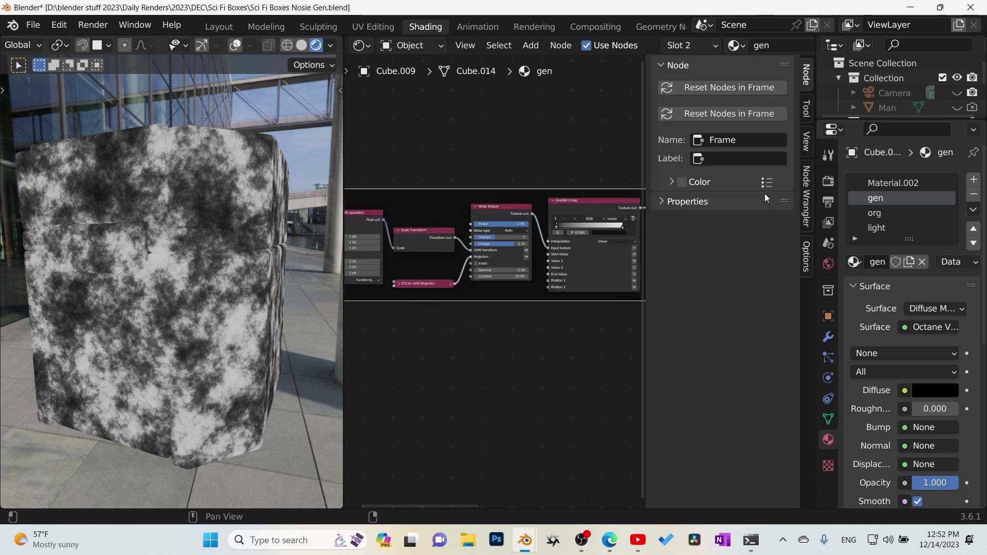
{"action": "left_click", "coordinate": [733, 161]}
{"action": "key", "text": "Return"}
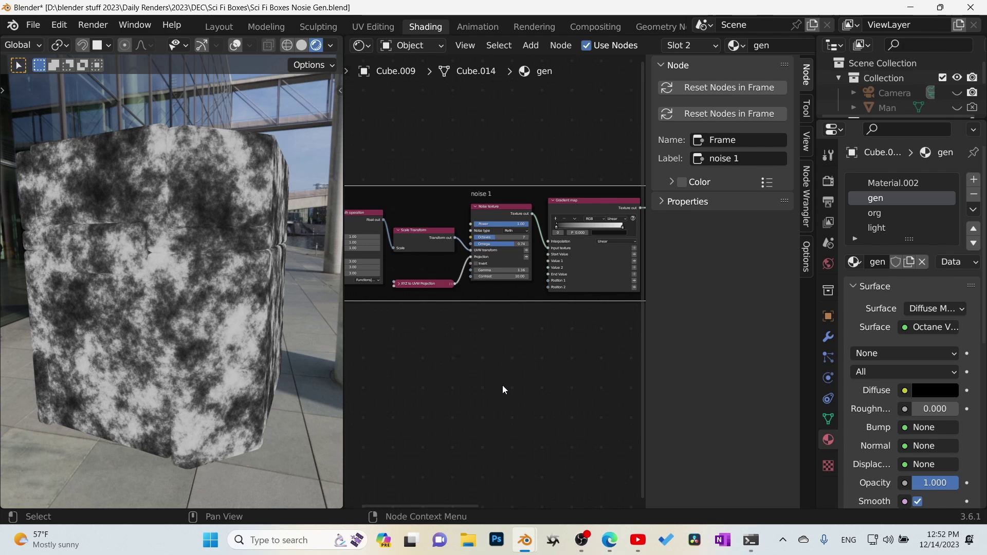
{"action": "key", "text": "n"}
Move the uppermost Composite texture layer node slightly higher, away from the other three layer nodes.
{"action": "middle_click_drag", "start_coordinate": [523, 369], "coordinate": [560, 347]}
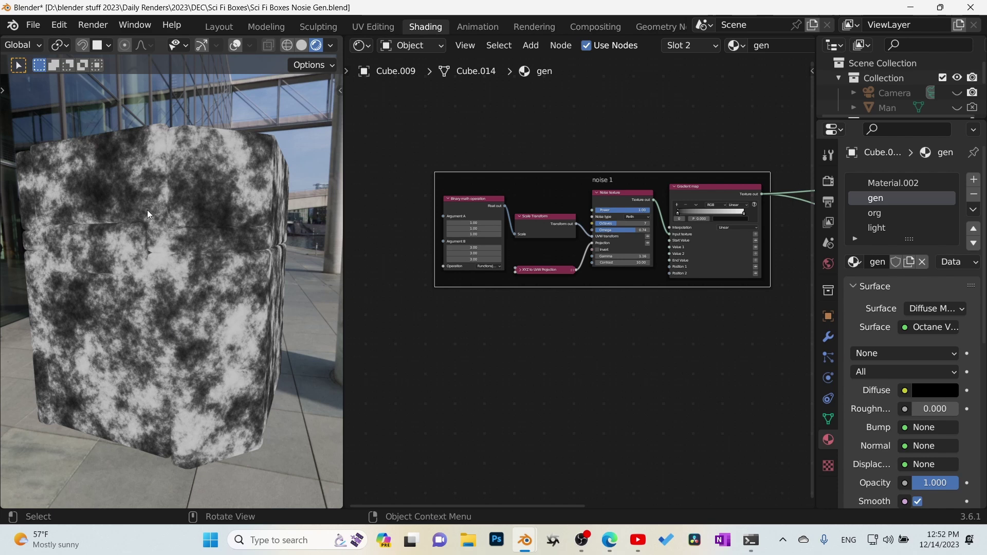
{"action": "key", "text": "Home"}
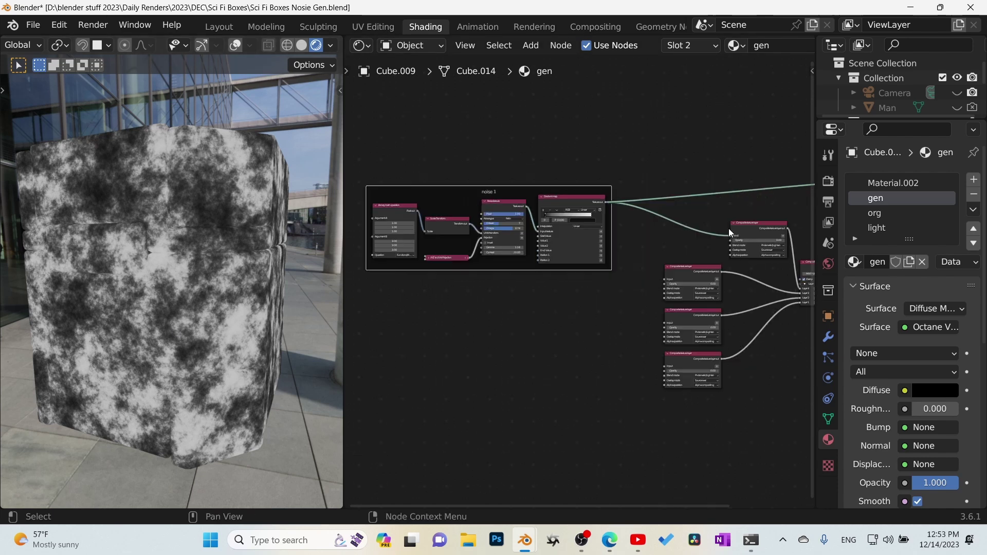
{"action": "left_click_drag", "start_coordinate": [743, 225], "coordinate": [743, 212]}
{"action": "middle_click_drag", "start_coordinate": [567, 305], "coordinate": [606, 303]}
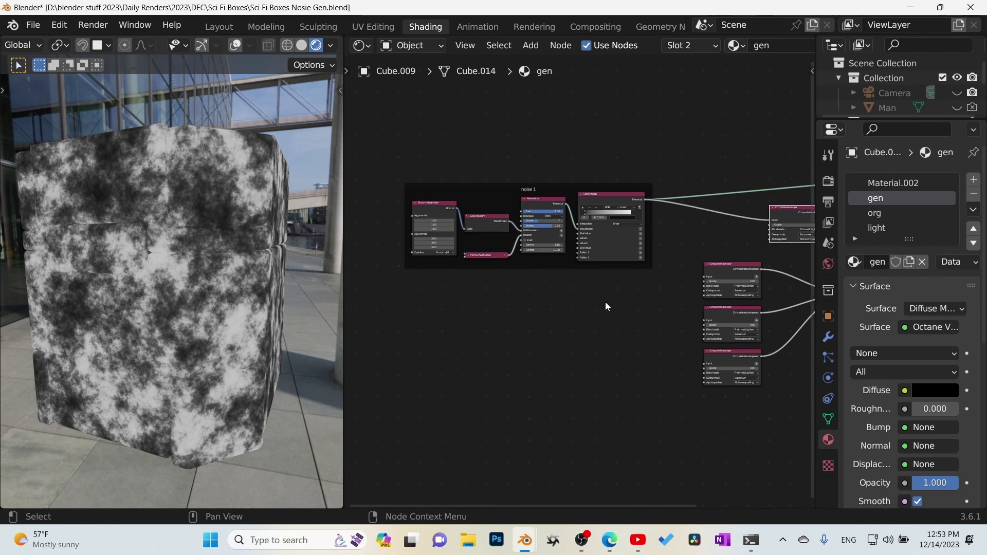
Duplicate the noise 1 frame with all its nodes and place the copy directly below the original.
{"action": "left_click_drag", "start_coordinate": [634, 292], "coordinate": [411, 170]}
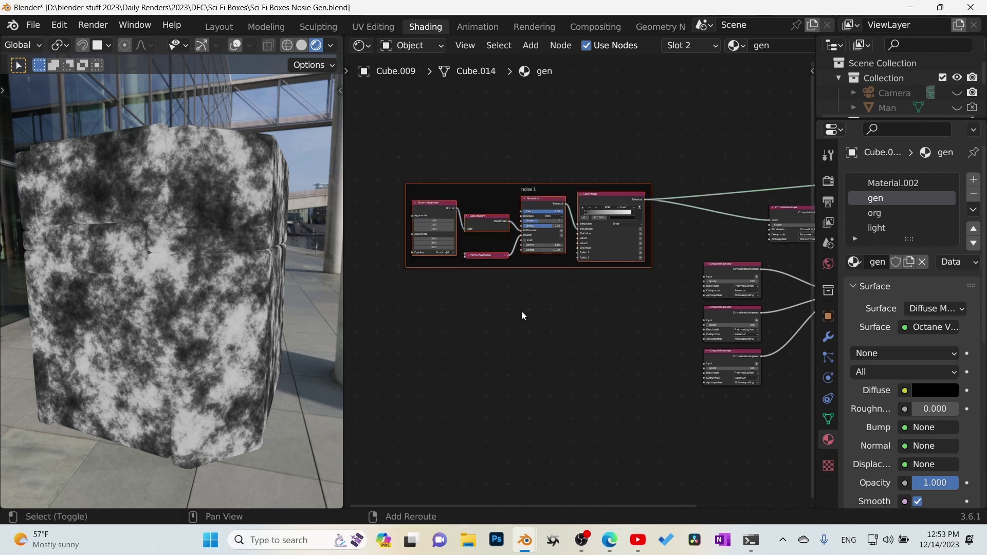
{"action": "key", "text": "shift+d"}
{"action": "left_click", "coordinate": [522, 395]}
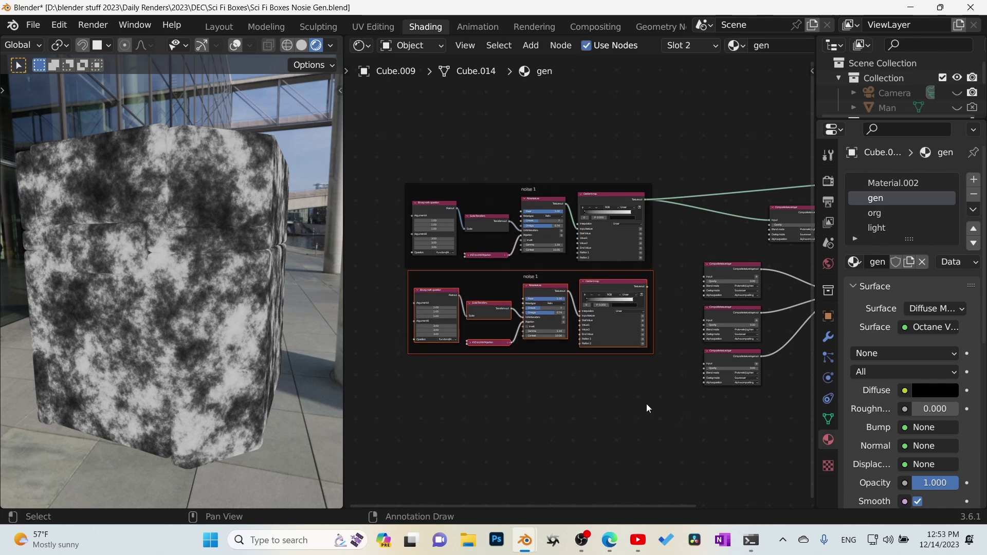
Preview the duplicated frame's Gradient map on the box by routing its output to the material output.
{"action": "scroll", "coordinate": [646, 403], "scroll_direction": "up", "scroll_amount": 6}
{"action": "middle_click_drag", "start_coordinate": [646, 403], "coordinate": [628, 395]}
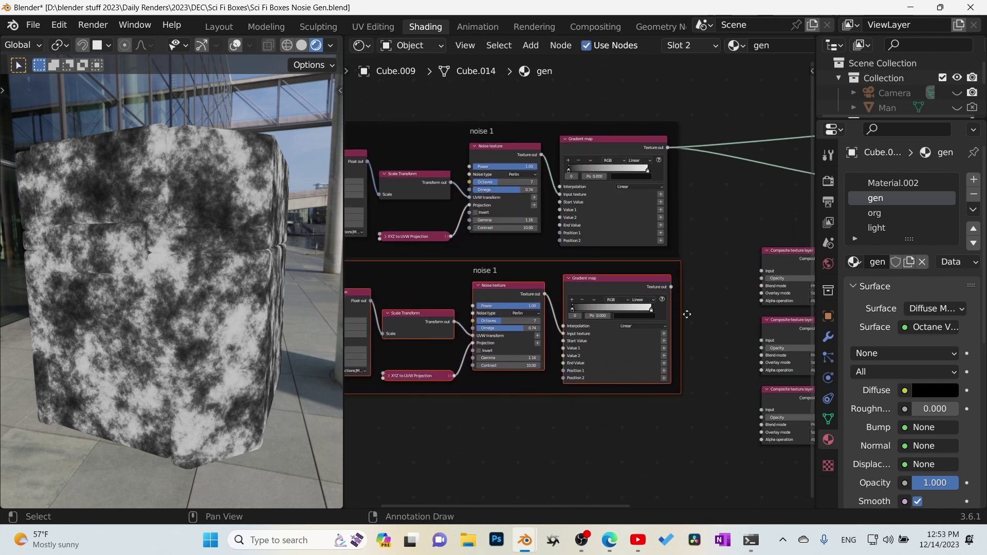
{"action": "left_click", "coordinate": [638, 280], "text": "ctrl+shift"}
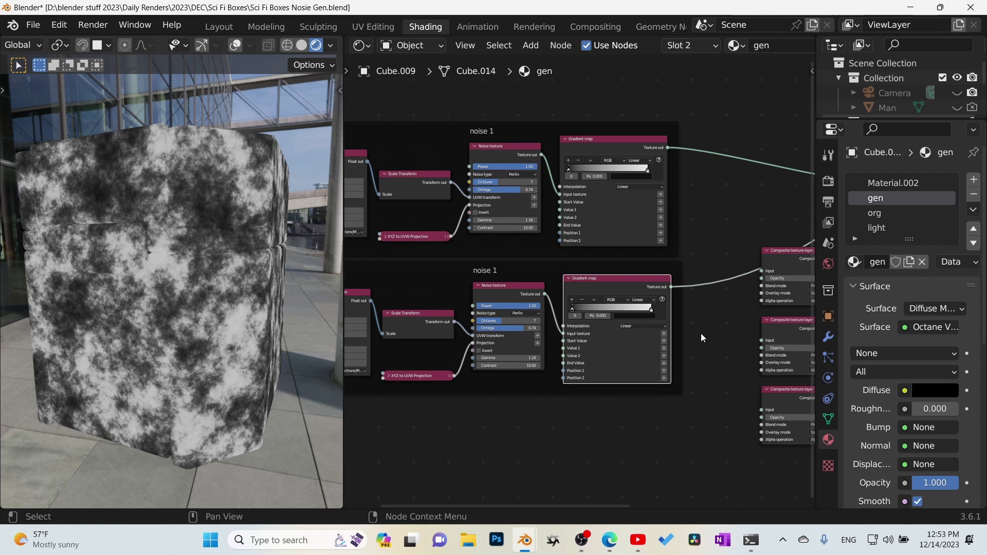
{"action": "mouse_move", "coordinate": [700, 334]}
{"action": "middle_mouse_down"}
{"action": "mouse_move", "coordinate": [687, 333]}
{"action": "mouse_move", "coordinate": [696, 326]}
{"action": "middle_mouse_up"}
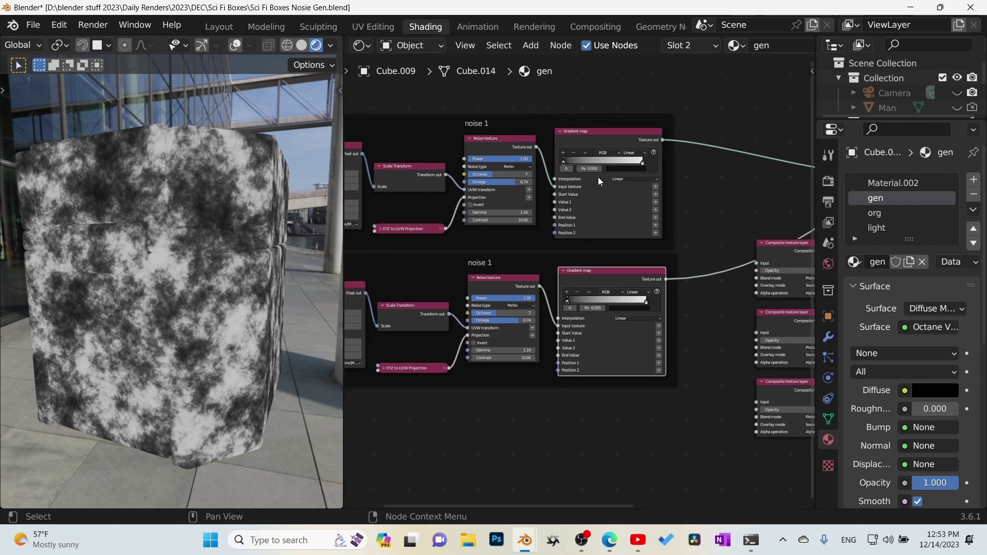
Set the duplicated Noise texture's contrast to 1 and its omega to 0.42.
{"action": "middle_click_drag", "start_coordinate": [494, 437], "coordinate": [605, 433]}
{"action": "scroll", "coordinate": [514, 425], "scroll_direction": "up", "scroll_amount": 3}
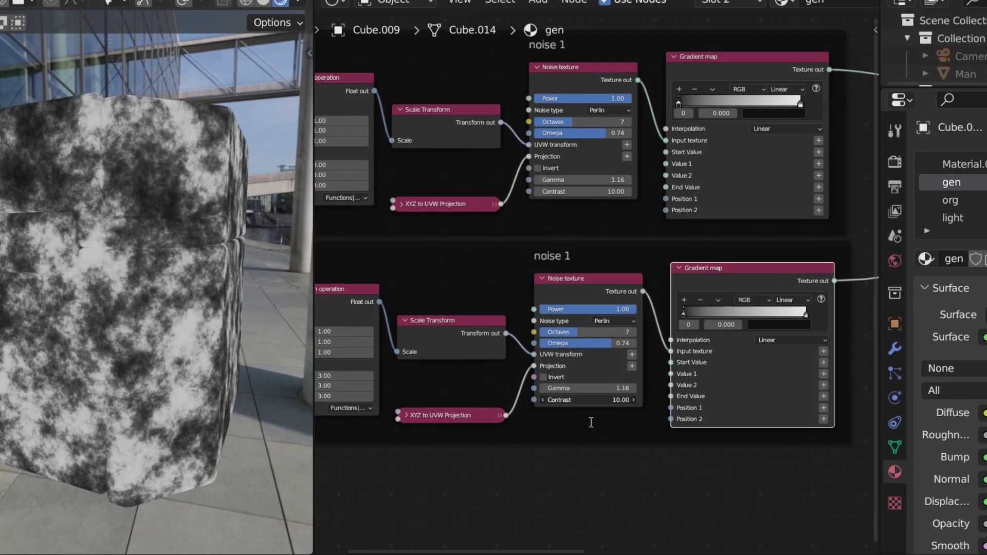
{"action": "double_click", "coordinate": [592, 400]}
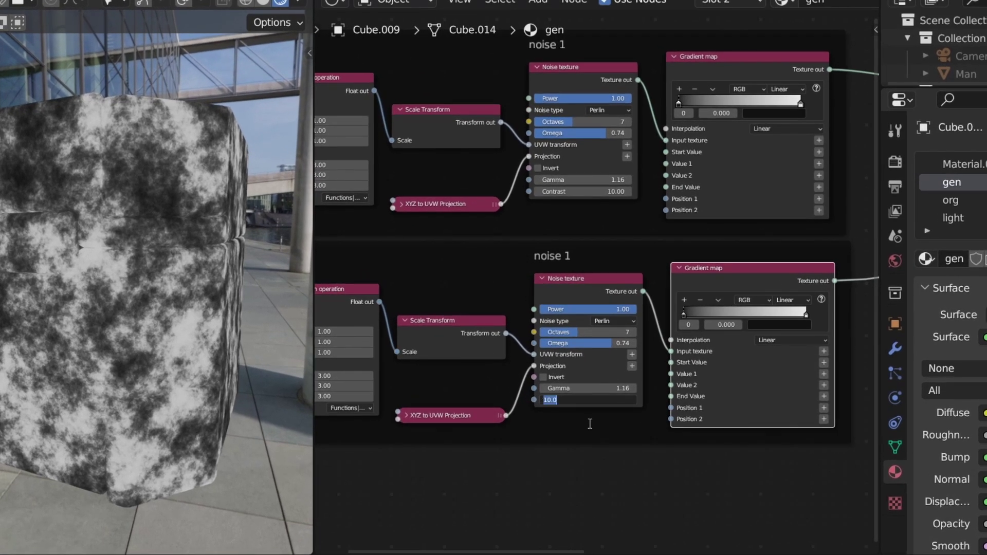
{"action": "type", "text": "1"}
{"action": "key", "text": "Return"}
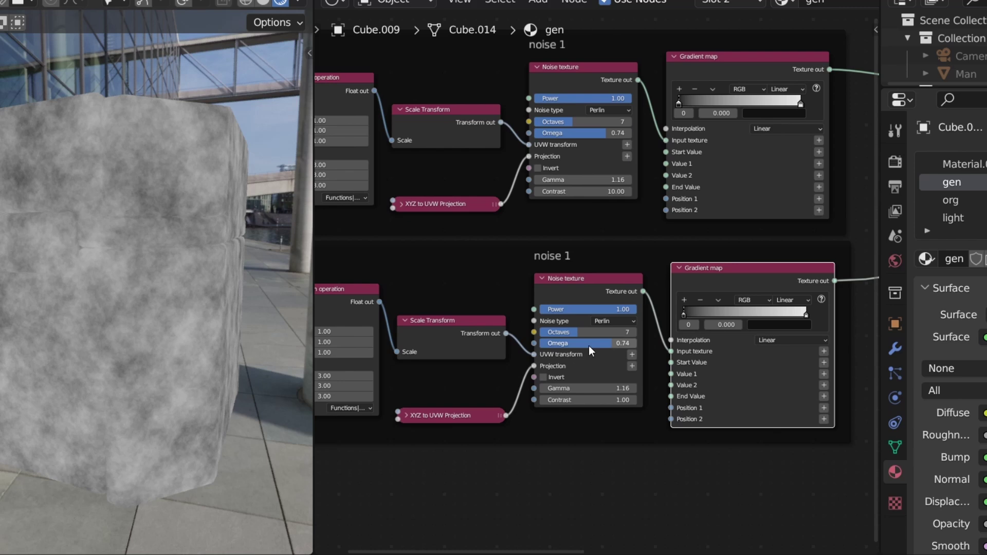
{"action": "left_click_drag", "start_coordinate": [603, 340], "coordinate": [580, 341]}
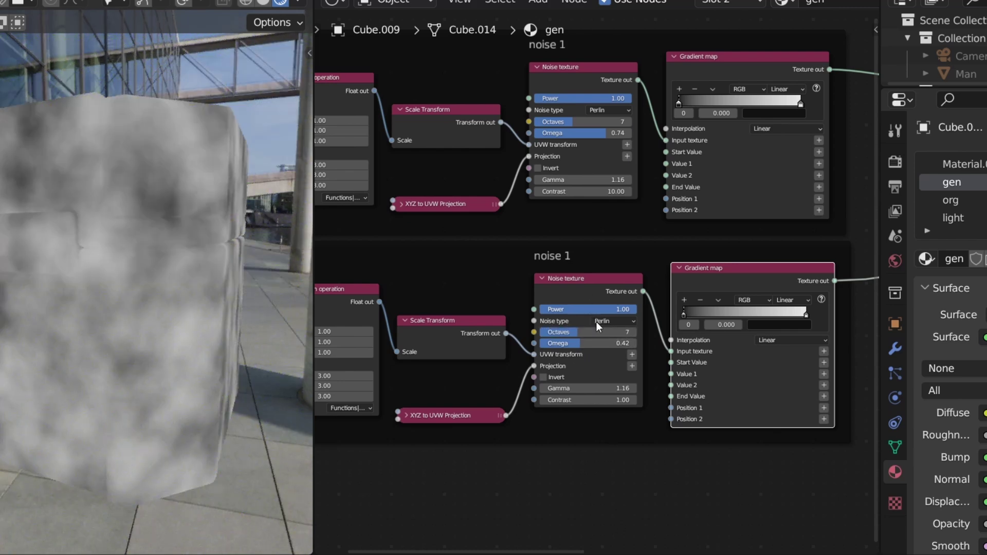
Set the duplicated noise's octaves to 4 and gamma to 0.96, and shift its Gradient map's black stop to position 0.126.
{"action": "left_click_drag", "start_coordinate": [598, 332], "coordinate": [576, 332]}
{"action": "left_click_drag", "start_coordinate": [699, 310], "coordinate": [715, 310]}
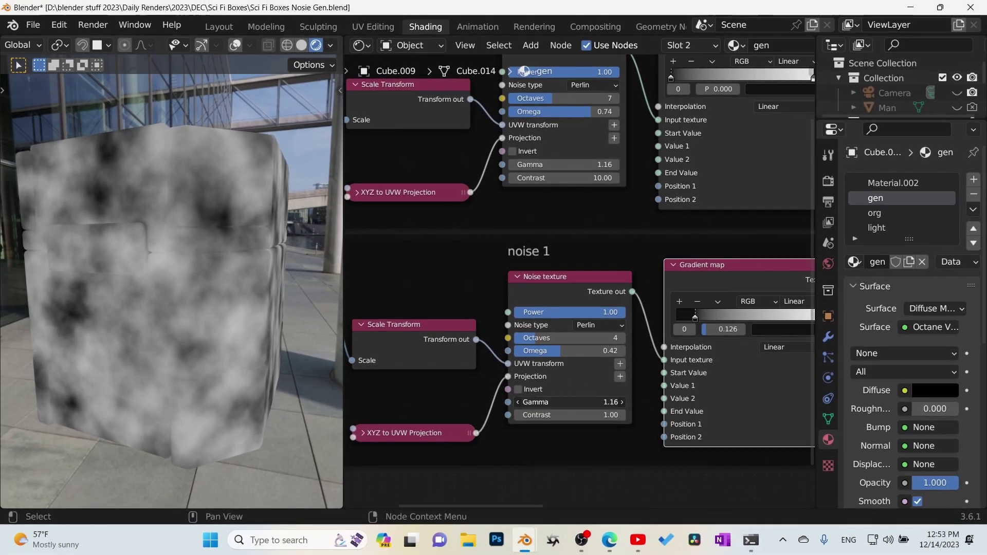
{"action": "left_click_drag", "start_coordinate": [570, 402], "coordinate": [560, 403]}
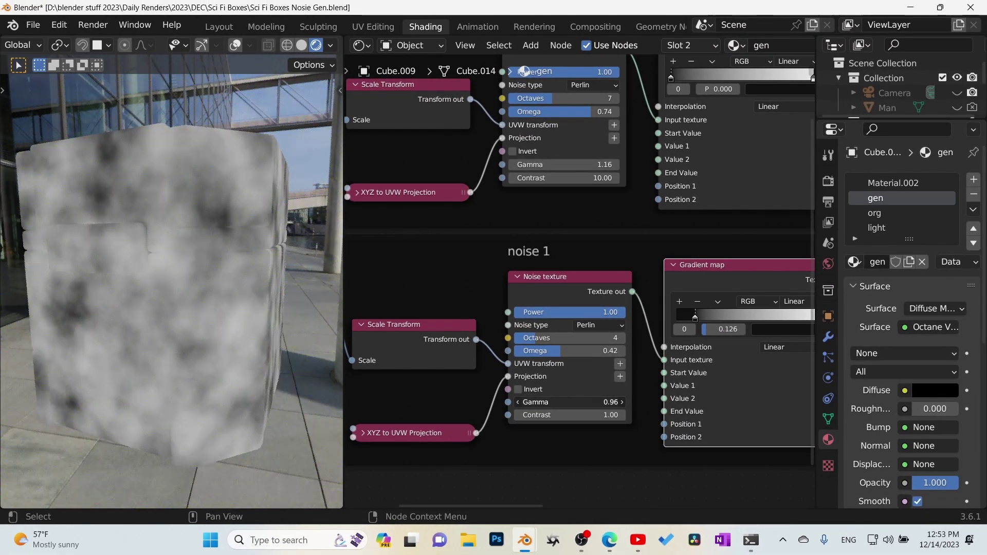
Disconnect the duplicated Binary math operation from its Scale Transform and set the transform's scale to 1.41 on all three axes.
{"action": "middle_click_drag", "start_coordinate": [603, 428], "coordinate": [644, 408]}
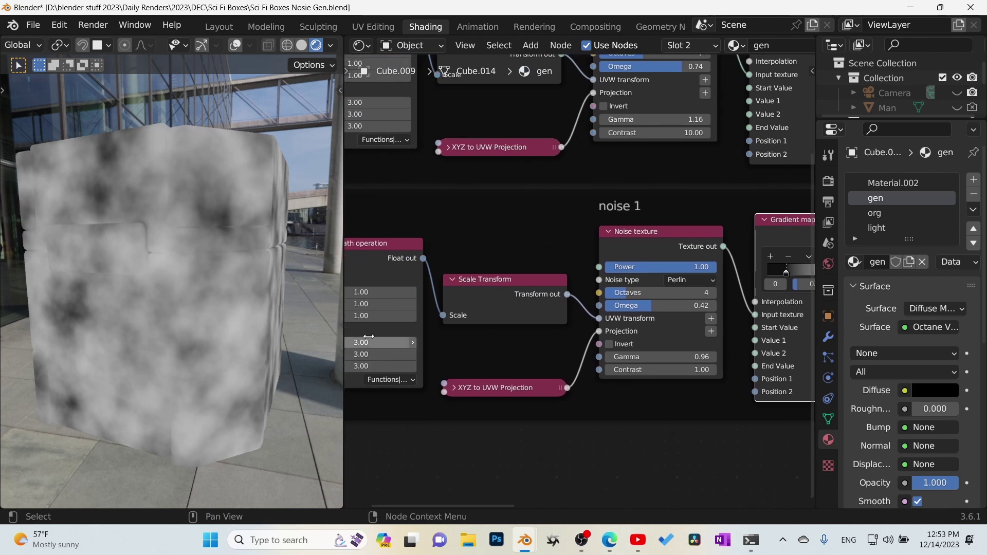
{"action": "middle_click_drag", "start_coordinate": [372, 340], "coordinate": [516, 321]}
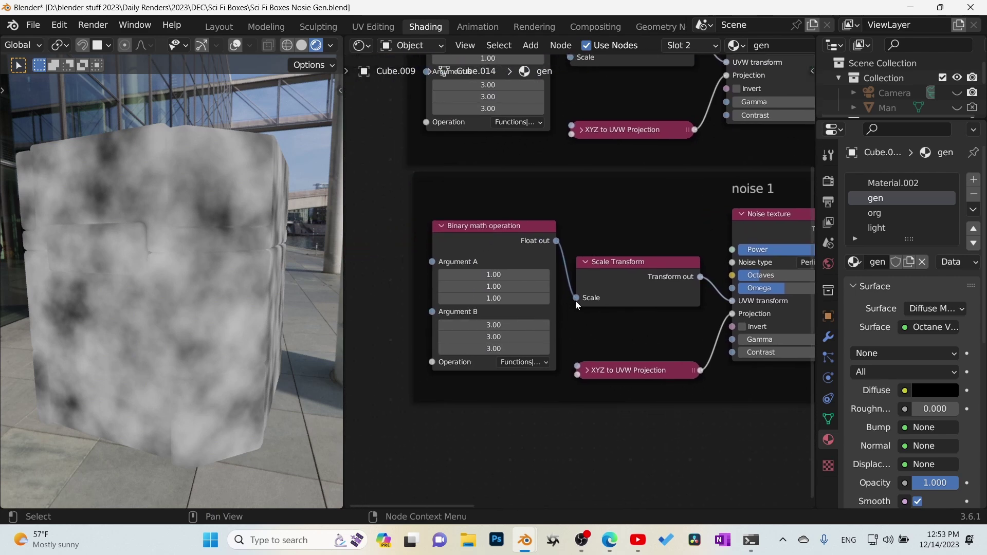
{"action": "left_click_drag", "start_coordinate": [576, 299], "coordinate": [693, 318]}
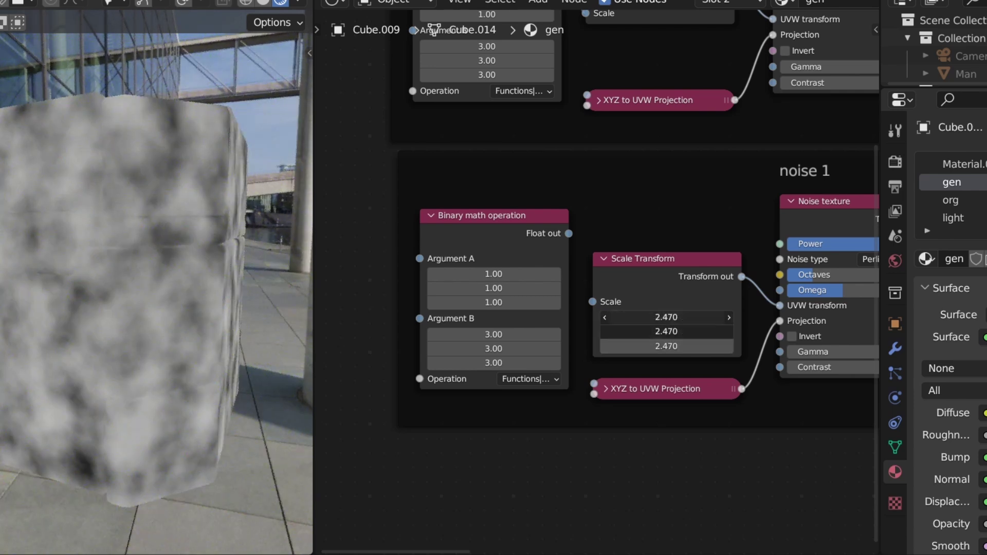
{"action": "type", "text": "1"}
{"action": "key", "text": "Return"}
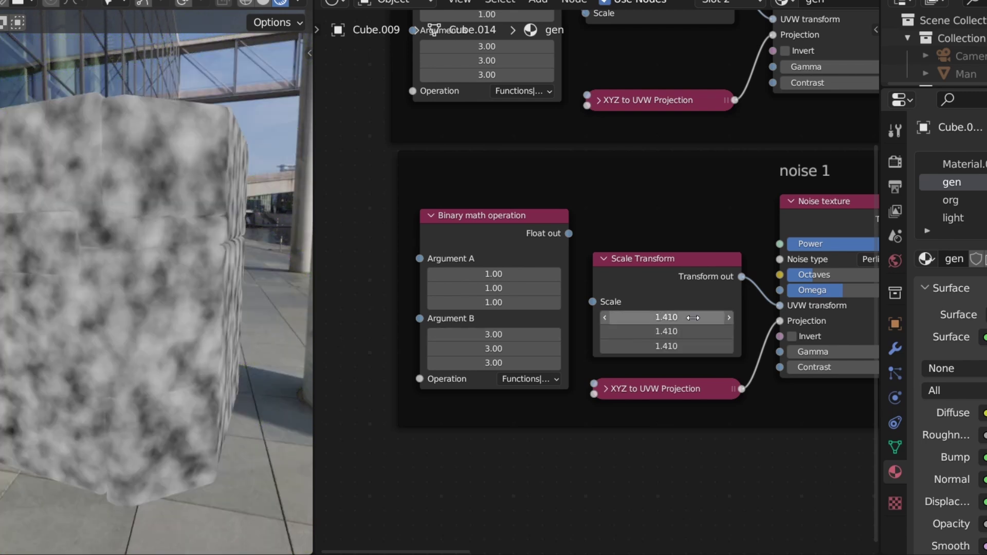
Set all three Argument B values of the duplicated Binary math operation to 1.41.
{"action": "left_click", "coordinate": [699, 321]}
{"action": "left_click", "coordinate": [498, 334]}
{"action": "left_click_drag", "start_coordinate": [500, 332], "coordinate": [499, 363]}
{"action": "type", "text": "1.41"}
{"action": "key", "text": "Return"}
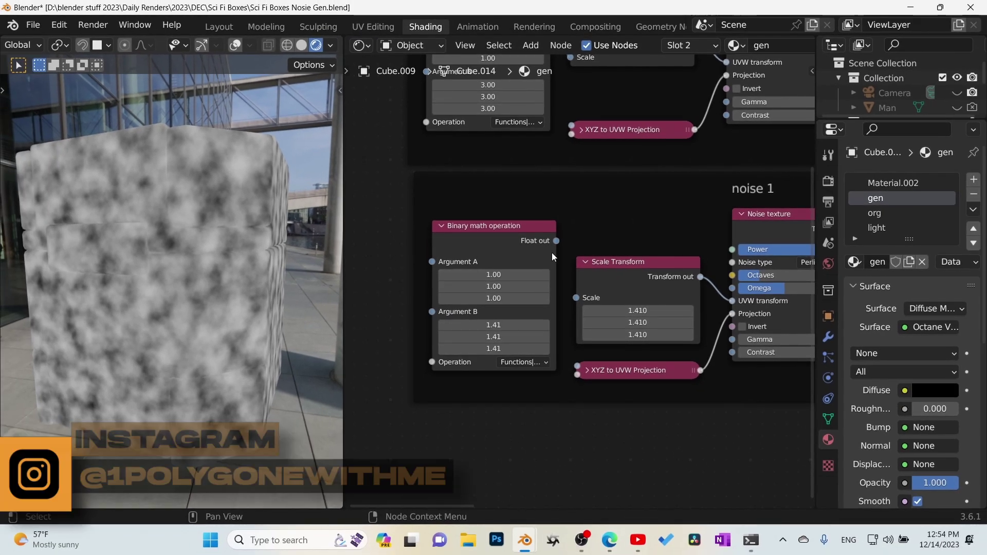
Connect the duplicated Binary math operation's float output to the Scale input of its Scale Transform.
{"action": "left_click_drag", "start_coordinate": [556, 242], "coordinate": [575, 298]}
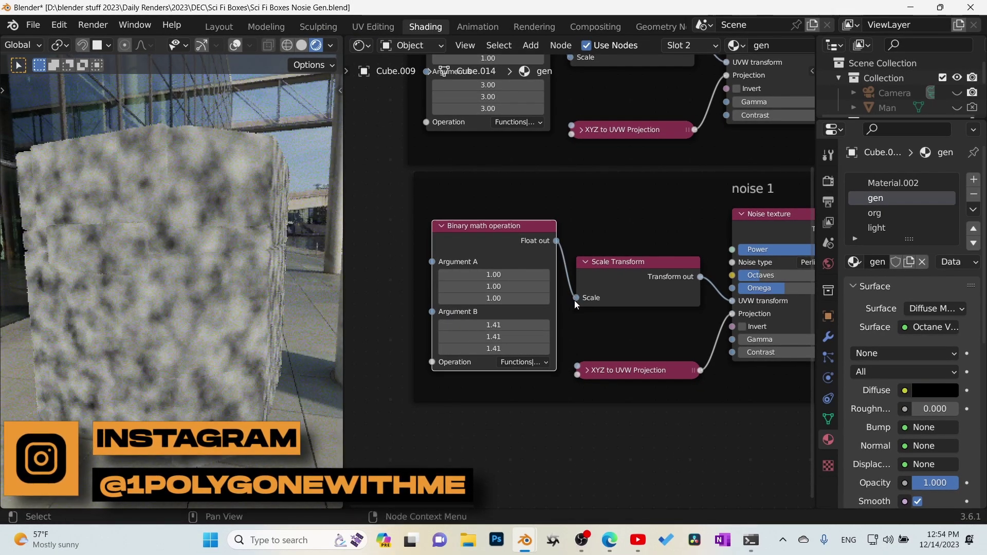
{"action": "scroll", "coordinate": [574, 295], "scroll_direction": "down", "scroll_amount": 1}
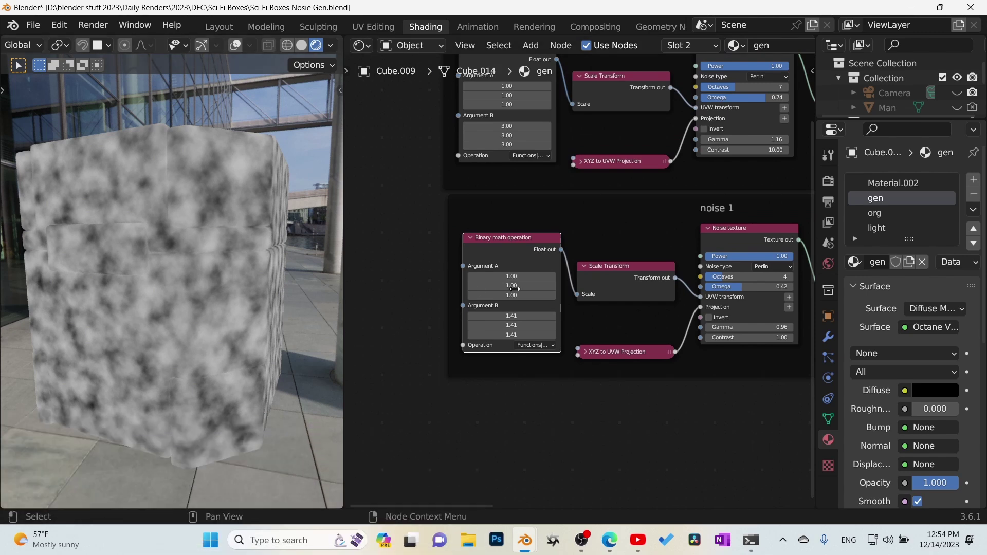
{"action": "middle_click_drag", "start_coordinate": [627, 402], "coordinate": [382, 463]}
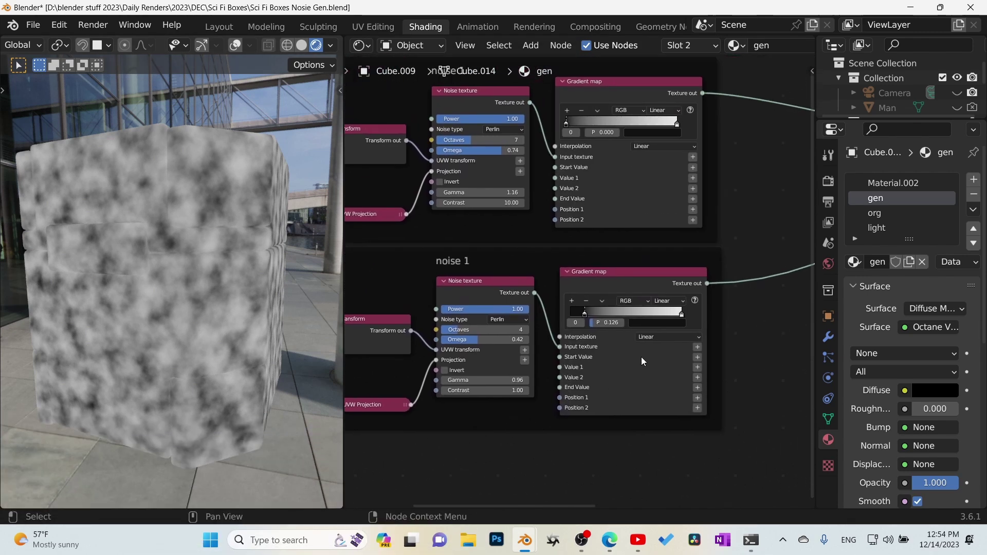
Space out the Composite texture layer nodes and connect the second noise's Gradient map to the input of the layer feeding Layer 3.
{"action": "scroll", "coordinate": [689, 272], "scroll_direction": "down", "scroll_amount": 5}
{"action": "middle_click_drag", "start_coordinate": [689, 267], "coordinate": [513, 275]}
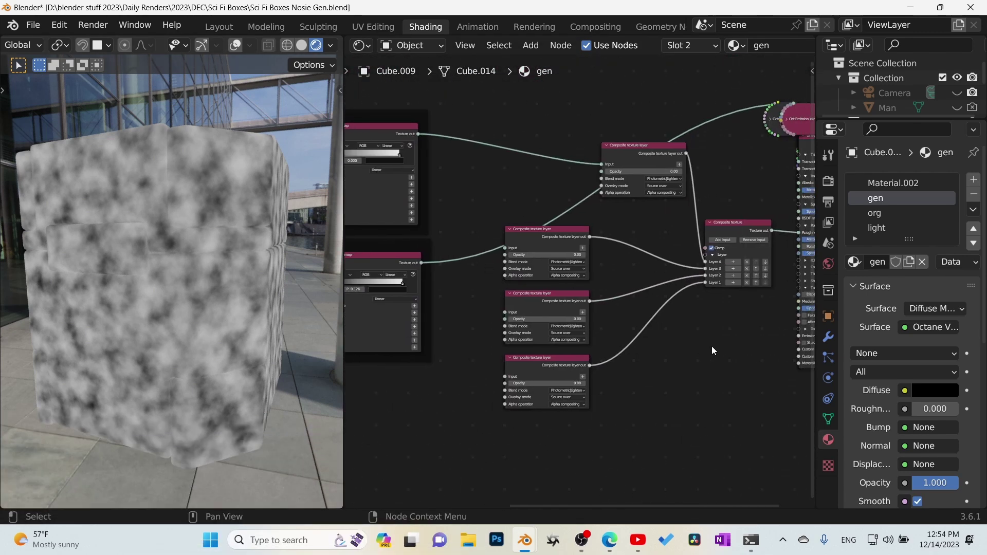
{"action": "middle_click_drag", "start_coordinate": [674, 334], "coordinate": [668, 335]}
{"action": "left_click_drag", "start_coordinate": [524, 238], "coordinate": [568, 231]}
{"action": "left_click_drag", "start_coordinate": [583, 459], "coordinate": [525, 364]}
{"action": "left_click_drag", "start_coordinate": [569, 232], "coordinate": [569, 251]}
{"action": "left_click_drag", "start_coordinate": [415, 263], "coordinate": [528, 264]}
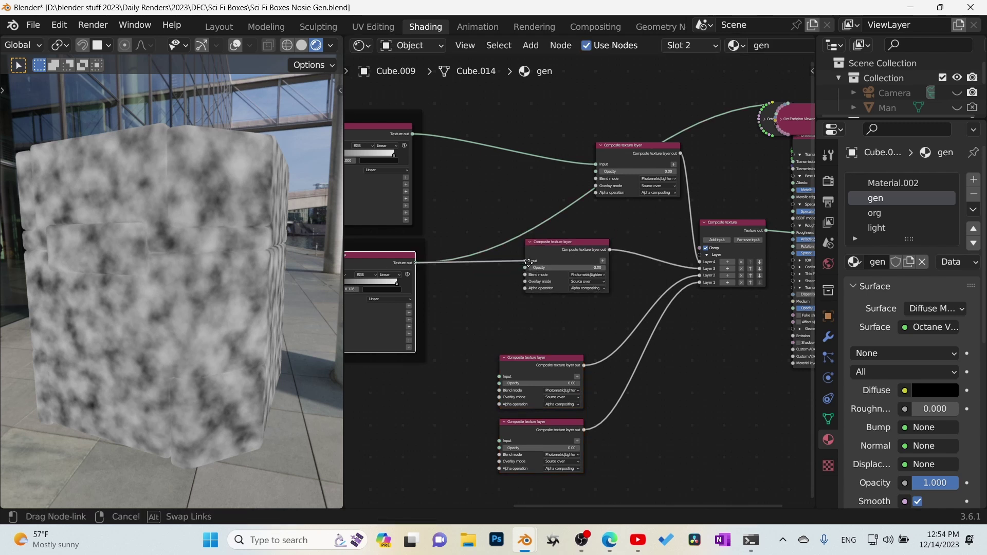
{"action": "scroll", "coordinate": [533, 262], "scroll_direction": "up", "scroll_amount": 4}
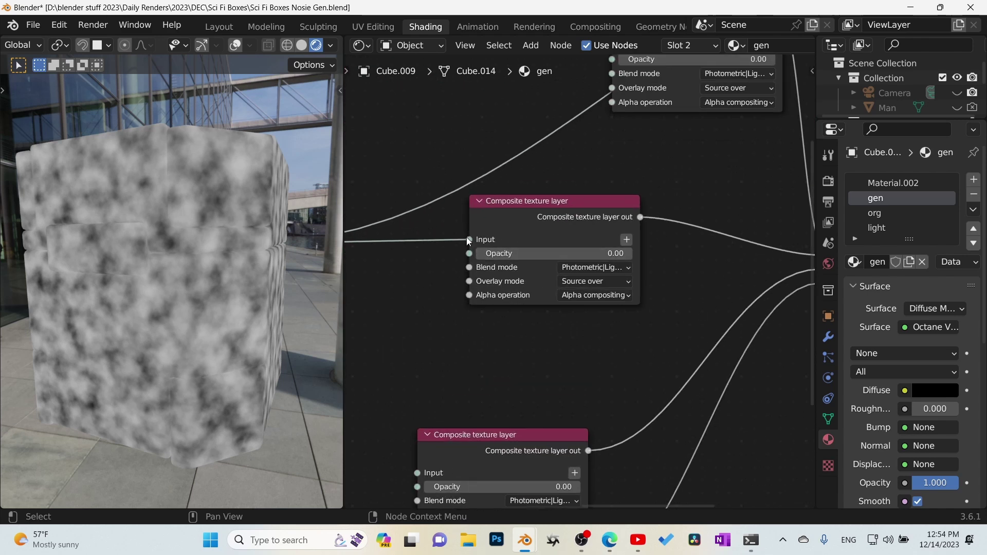
{"action": "scroll", "coordinate": [507, 308], "scroll_direction": "down", "scroll_amount": 4}
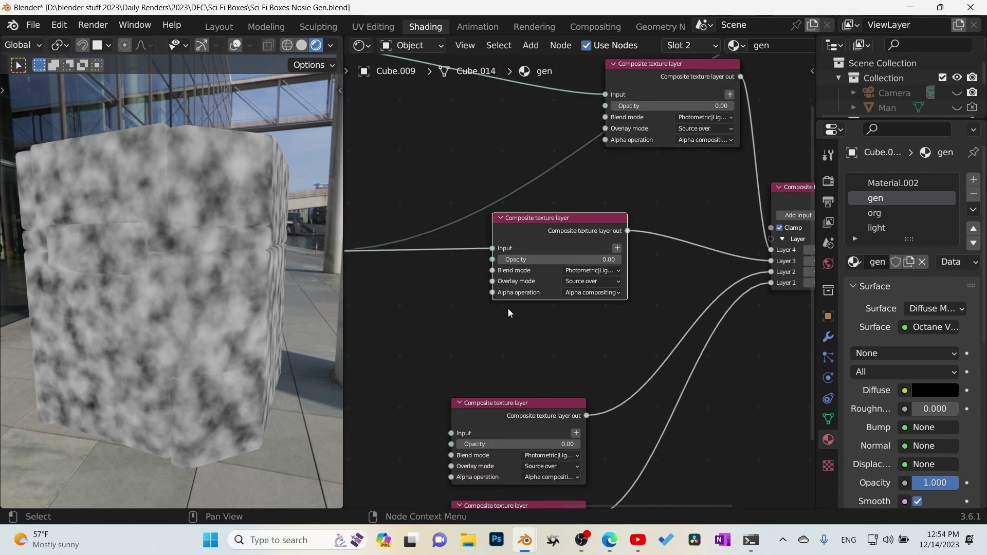
{"action": "scroll", "coordinate": [552, 297], "scroll_direction": "down", "scroll_amount": 1}
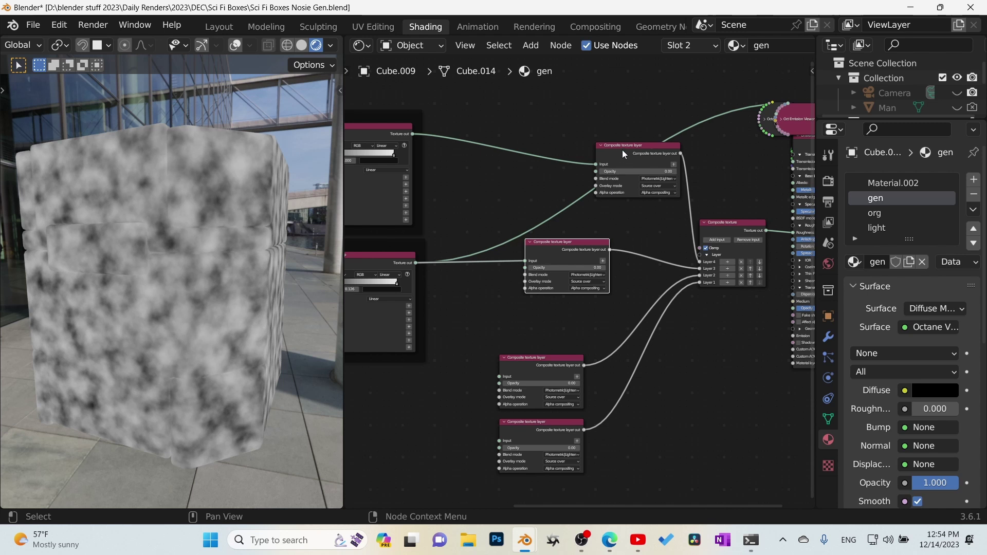
{"action": "left_click_drag", "start_coordinate": [622, 153], "coordinate": [551, 154]}
{"action": "middle_click_drag", "start_coordinate": [603, 341], "coordinate": [568, 318]}
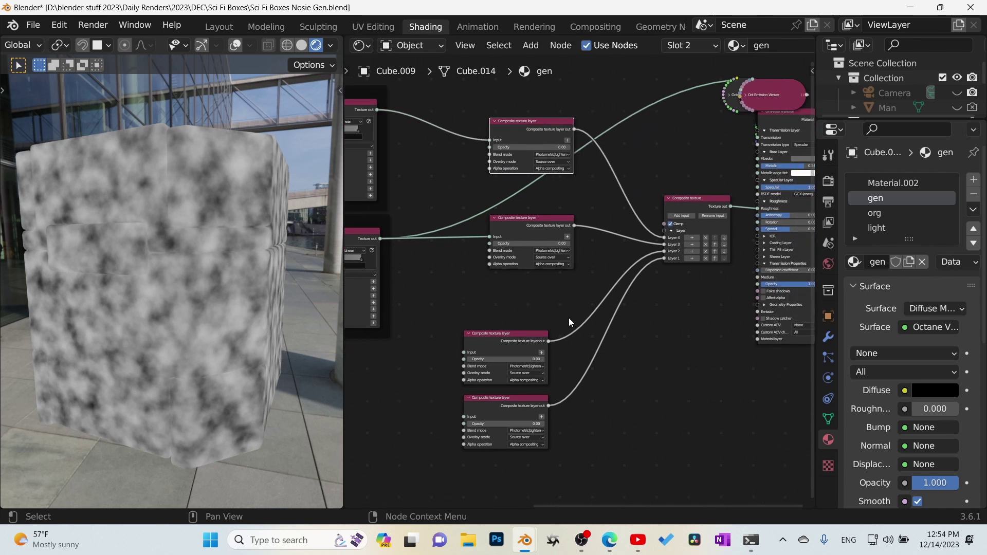
Preview the Universal material and set the opacity of the two connected Composite texture layers to 1.00.
{"action": "middle_click_drag", "start_coordinate": [704, 218], "coordinate": [634, 381]}
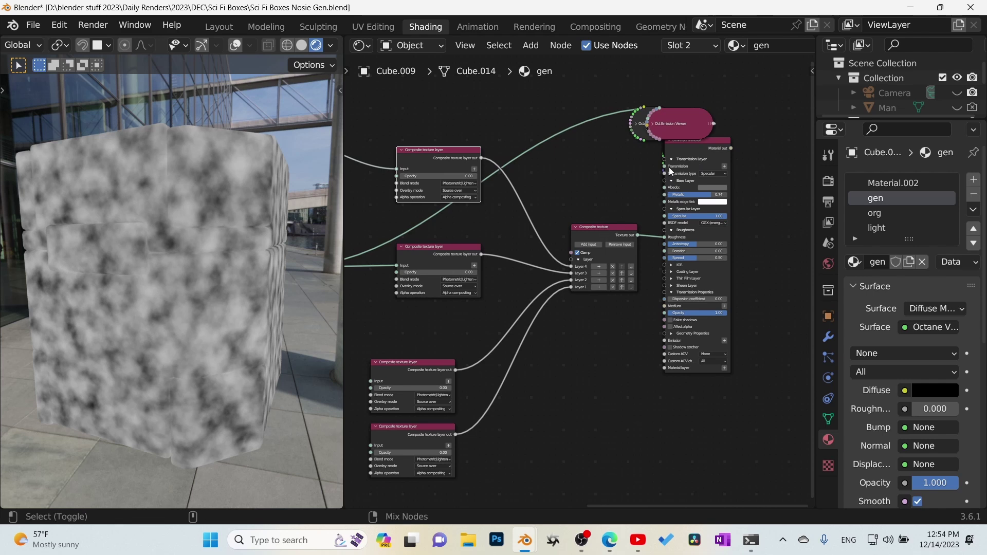
{"action": "left_click", "coordinate": [684, 154], "text": "ctrl+shift"}
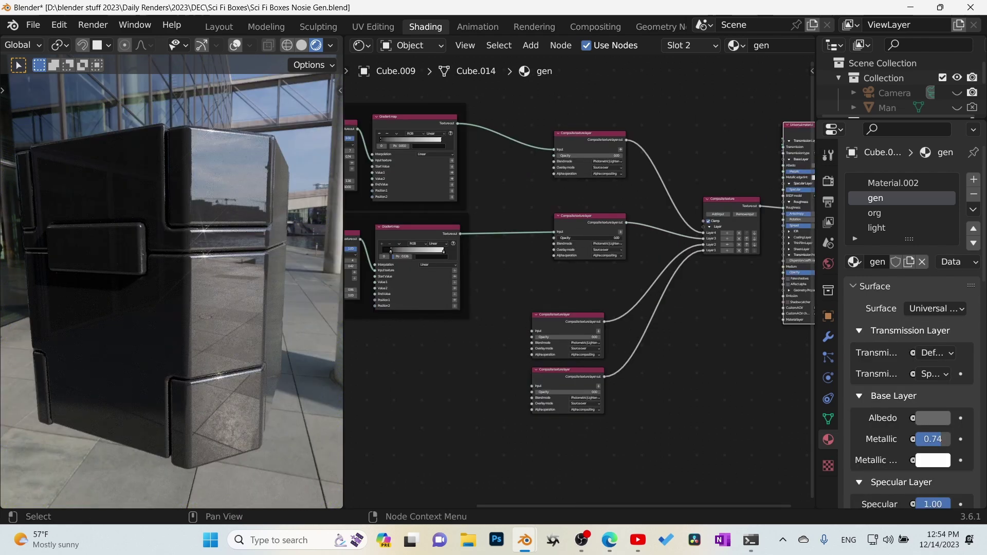
{"action": "left_click_drag", "start_coordinate": [560, 238], "coordinate": [622, 239]}
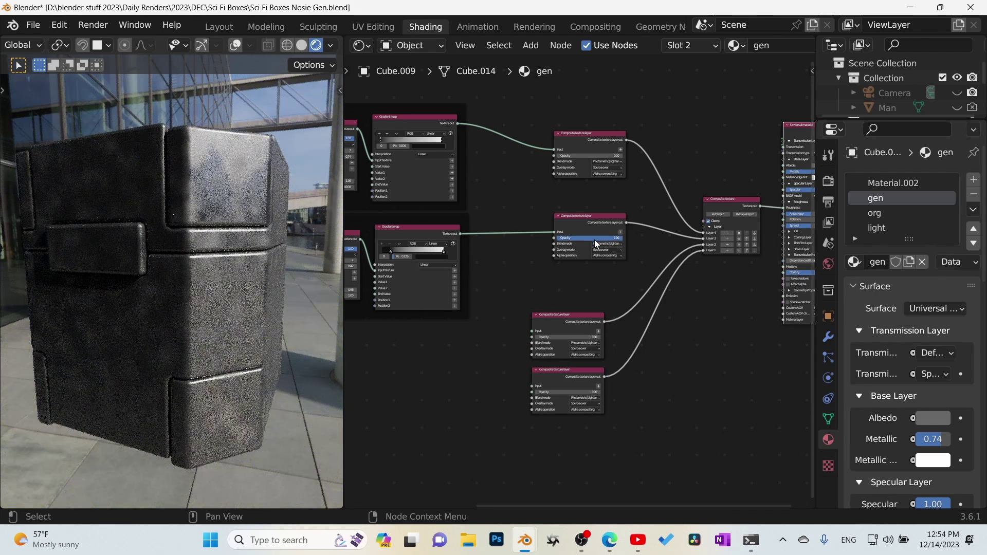
{"action": "left_click_drag", "start_coordinate": [579, 156], "coordinate": [623, 157]}
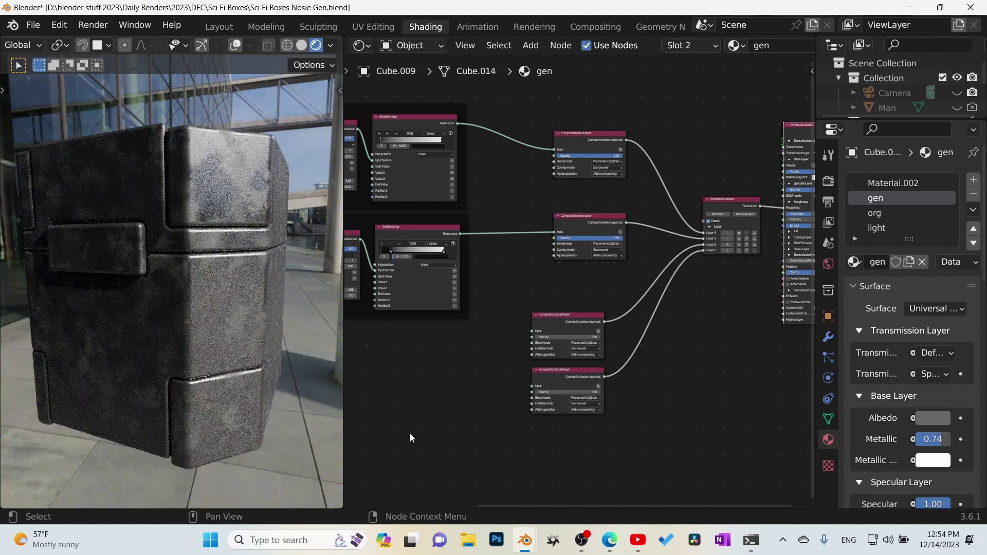
Lower the first noise layer's opacity while previewing the Composite texture, and return to the Universal material preview.
{"action": "left_click", "coordinate": [723, 203], "text": "ctrl+shift"}
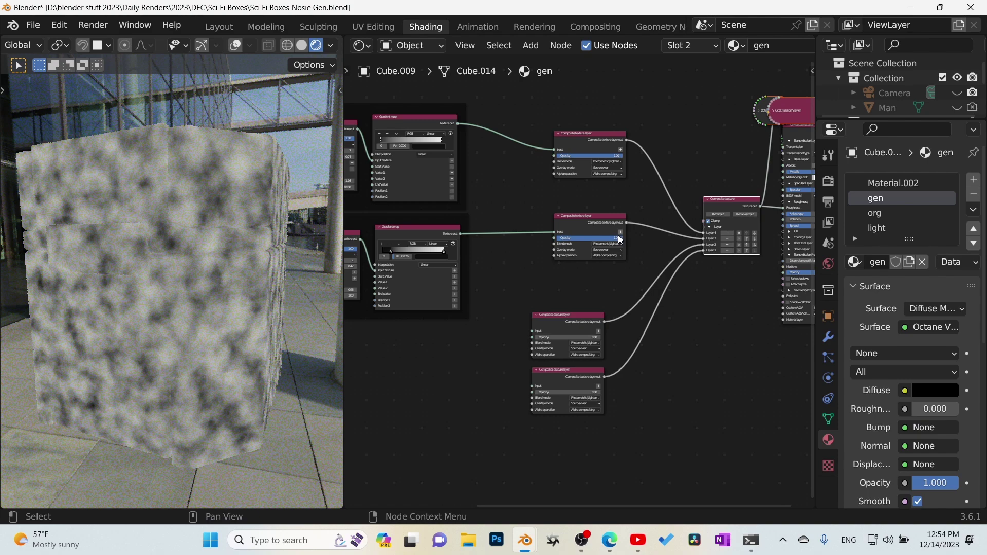
{"action": "mouse_move", "coordinate": [620, 239]}
{"action": "left_mouse_down"}
{"action": "mouse_move", "coordinate": [558, 239]}
{"action": "mouse_move", "coordinate": [621, 239]}
{"action": "left_mouse_up"}
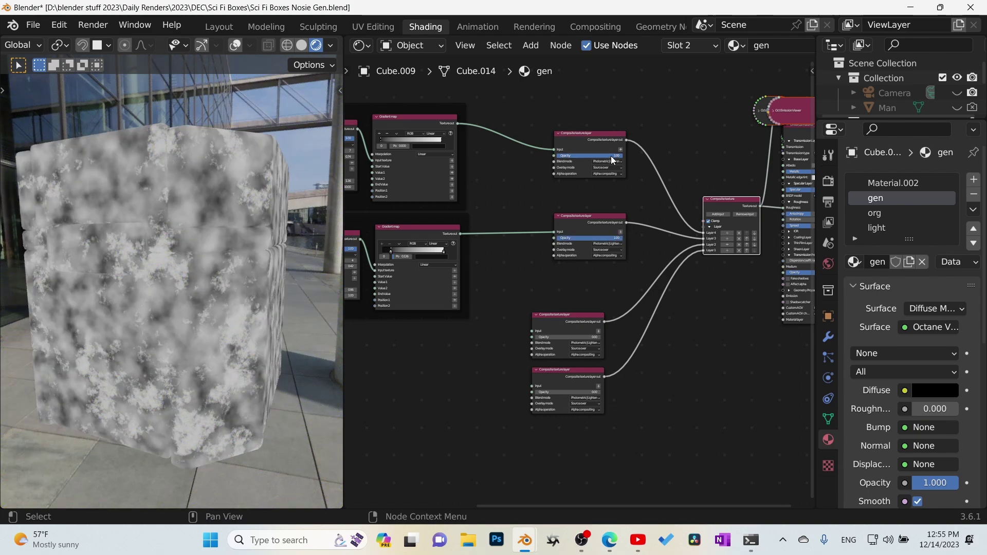
{"action": "left_click_drag", "start_coordinate": [611, 155], "coordinate": [586, 156]}
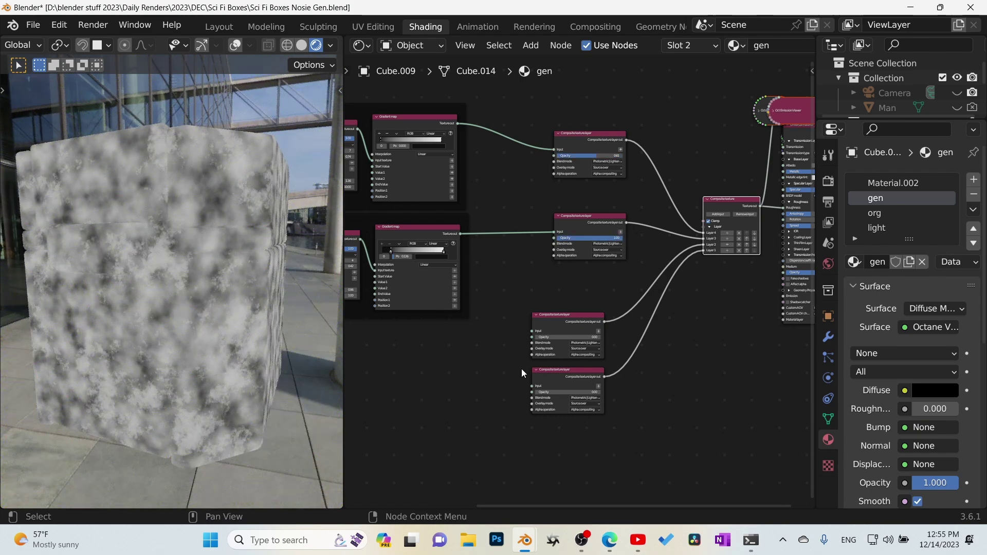
{"action": "middle_click_drag", "start_coordinate": [677, 316], "coordinate": [511, 330]}
{"action": "left_click", "coordinate": [639, 144], "text": "ctrl+shift"}
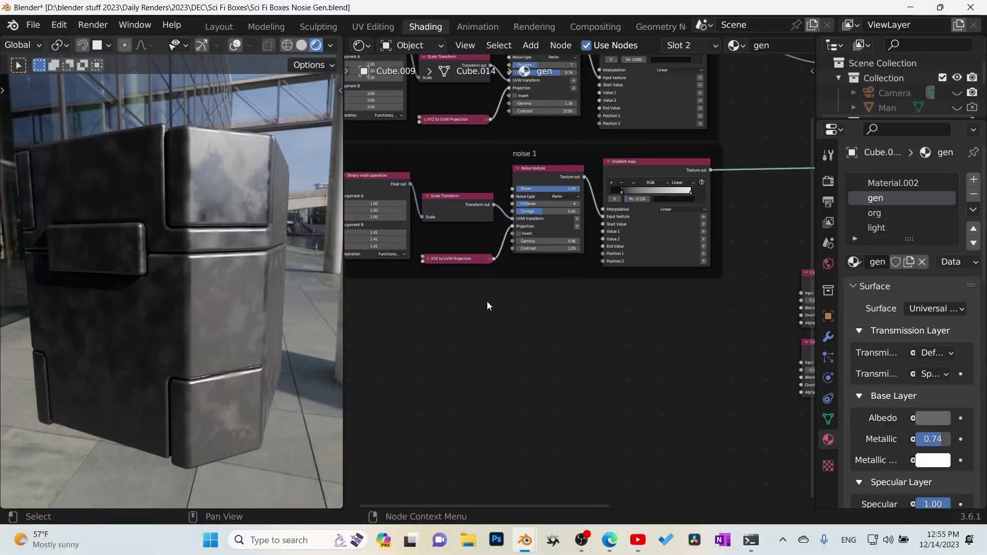
Duplicate the second noise frame below as noise 2 and connect its Gradient map to the next free Composite texture layer.
{"action": "key", "text": "ctrl+space"}
{"action": "key", "text": "shift+d"}
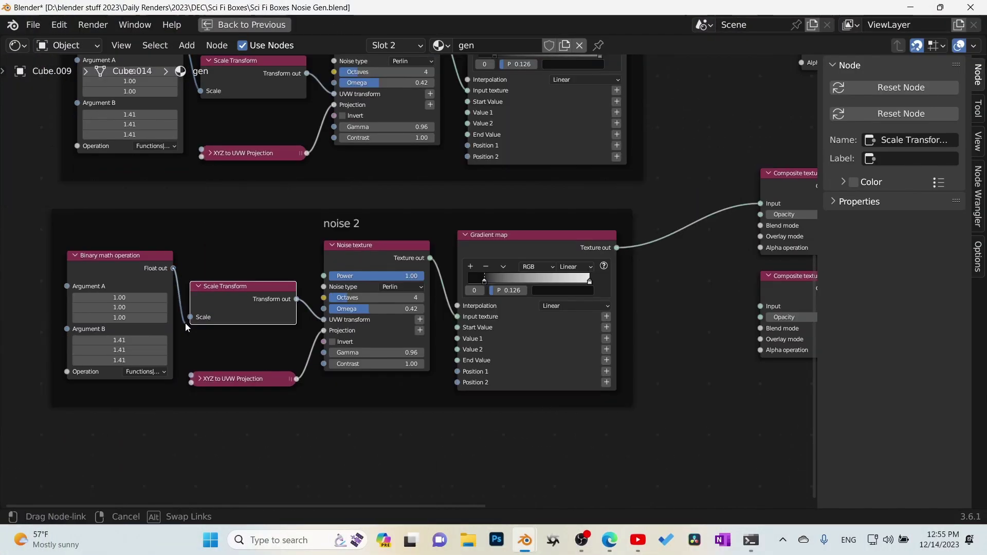
{"action": "key", "text": "ctrl+space"}
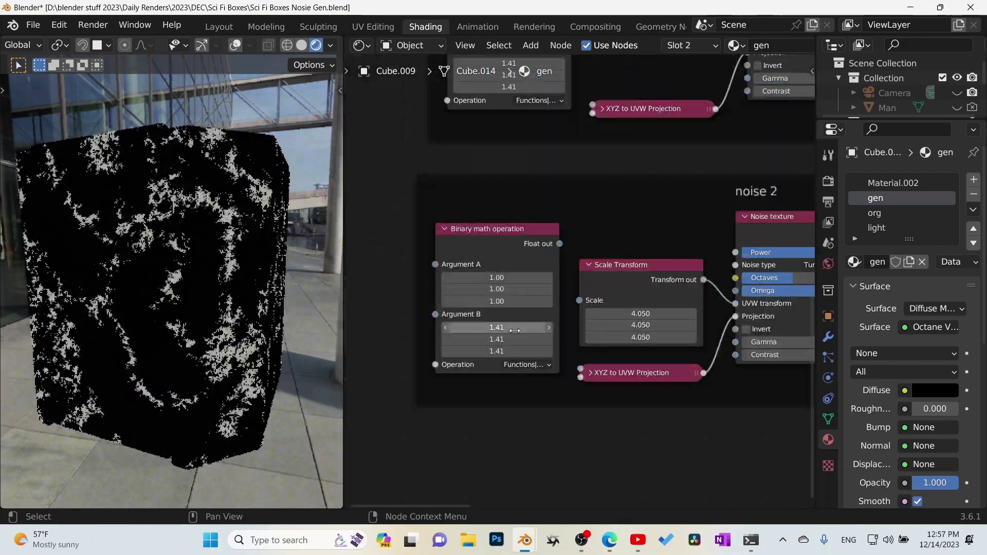
Duplicate the noise 3 frame below it as noise 4 and connect its Gradient map to the last Composite texture layer.
{"action": "key", "text": "ctrl+space"}
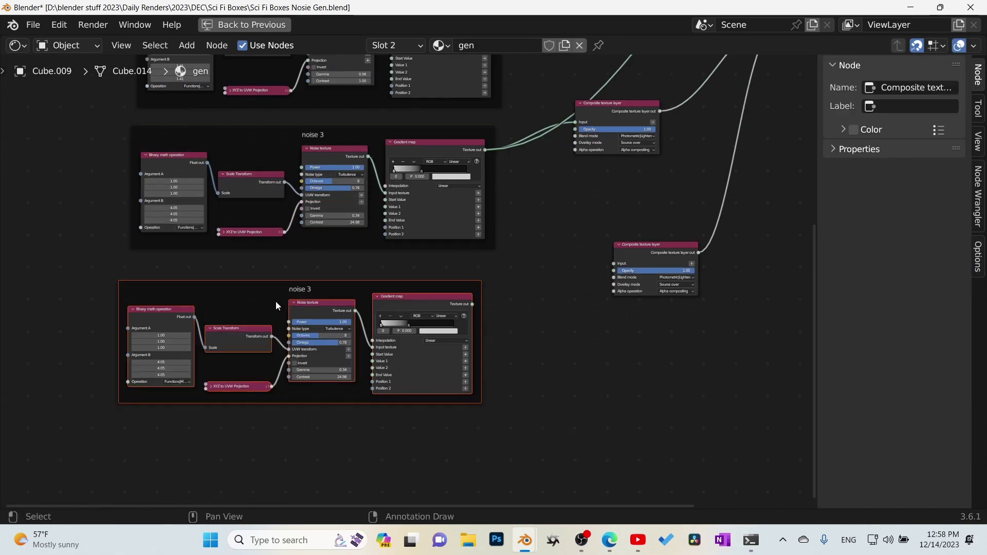
{"action": "left_click", "coordinate": [283, 302]}
{"action": "middle_click_drag", "start_coordinate": [650, 124], "coordinate": [650, 204]}
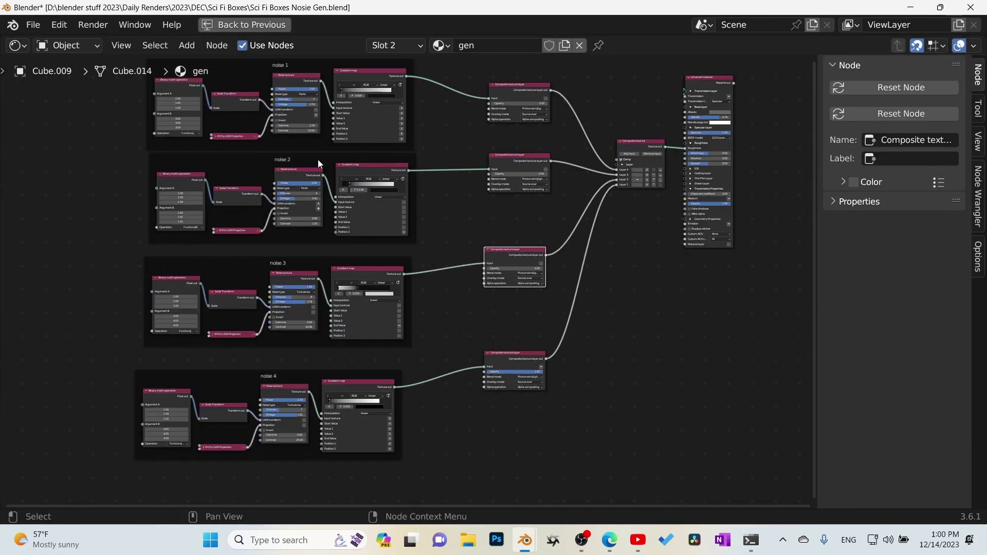
Set the opacity of noise 4's Composite texture layer to 0.00.
{"action": "scroll", "coordinate": [550, 309], "scroll_direction": "up", "scroll_amount": 4}
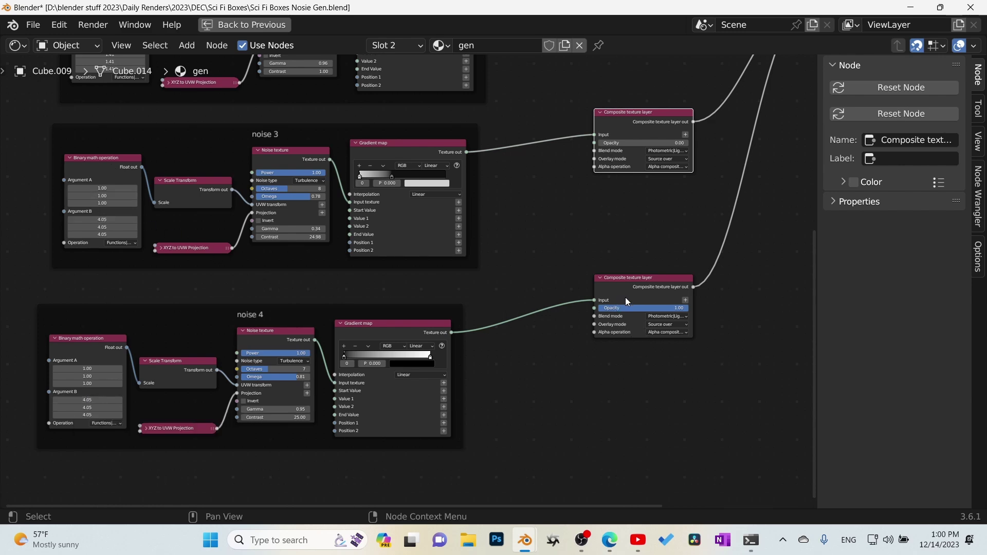
{"action": "middle_click_drag", "start_coordinate": [646, 220], "coordinate": [615, 337]}
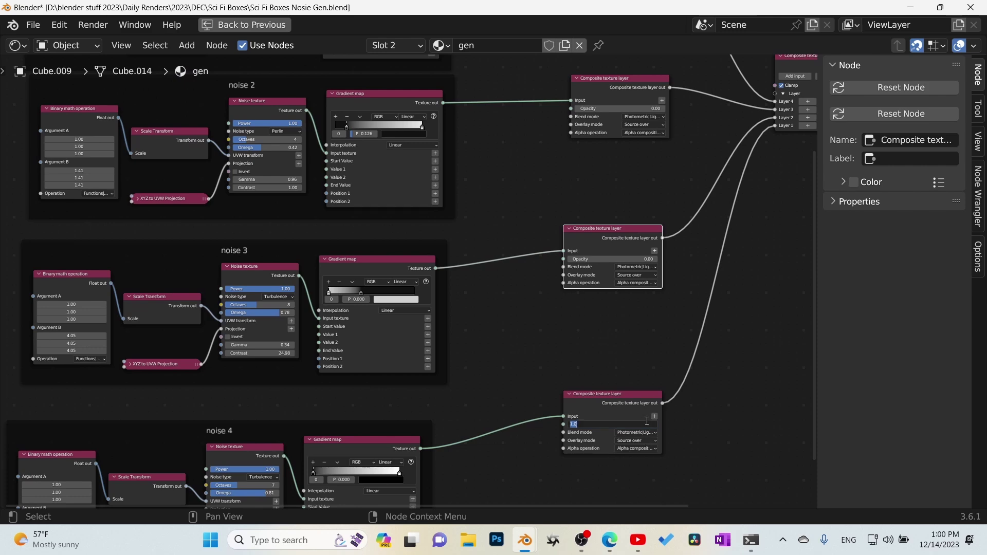
{"action": "middle_click_drag", "start_coordinate": [643, 420], "coordinate": [570, 302]}
Group the four noise frames, their Composite texture layers and the Composite texture node into one node group.
{"action": "scroll", "coordinate": [569, 303], "scroll_direction": "down", "scroll_amount": 3}
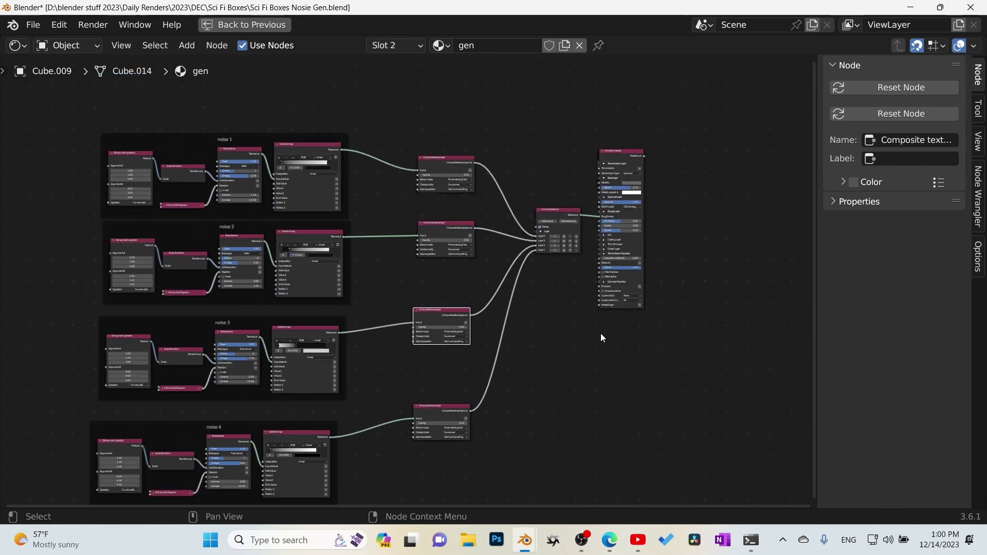
{"action": "scroll", "coordinate": [601, 337], "scroll_direction": "down", "scroll_amount": 2}
{"action": "right_click_drag", "start_coordinate": [568, 414], "coordinate": [570, 199], "text": "ctrl"}
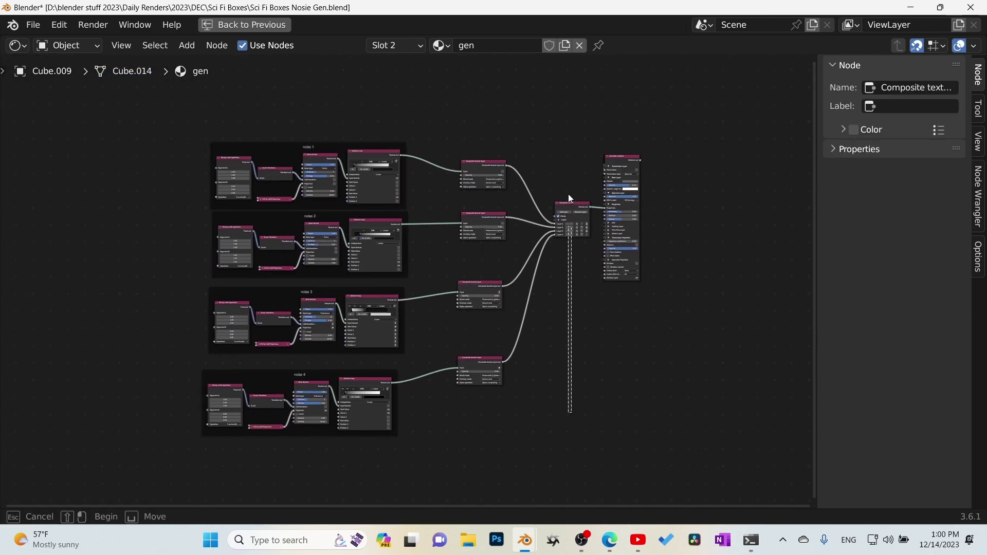
{"action": "left_click_drag", "start_coordinate": [416, 157], "coordinate": [149, 138]}
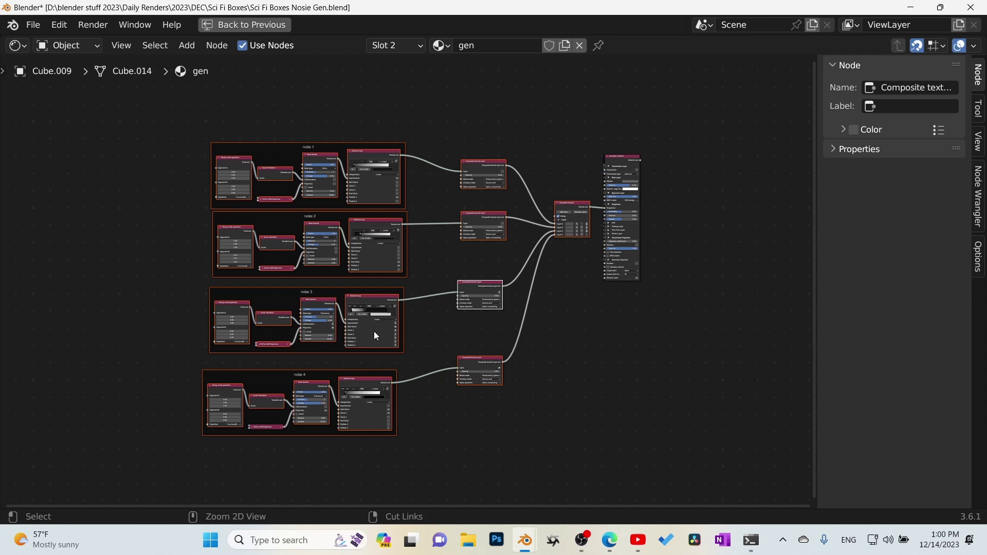
{"action": "key", "text": "ctrl+g"}
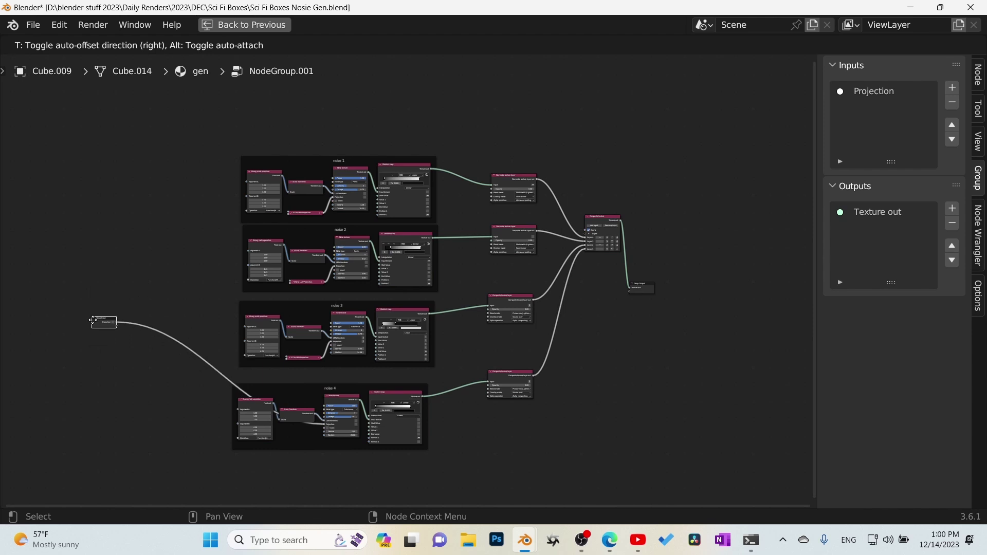
Replace noise 4's Group Input projection link with a new XYZ to UVW Projection node placed beneath its Scale Transform.
{"action": "scroll", "coordinate": [218, 257], "scroll_direction": "up", "scroll_amount": 4}
{"action": "middle_click_drag", "start_coordinate": [218, 258], "coordinate": [230, 285]}
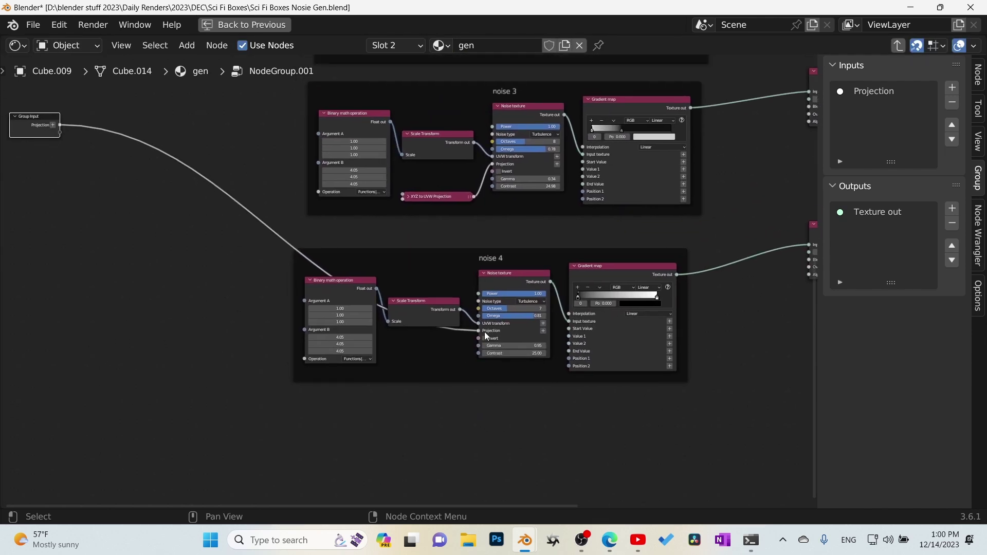
{"action": "left_click_drag", "start_coordinate": [479, 330], "coordinate": [402, 408]}
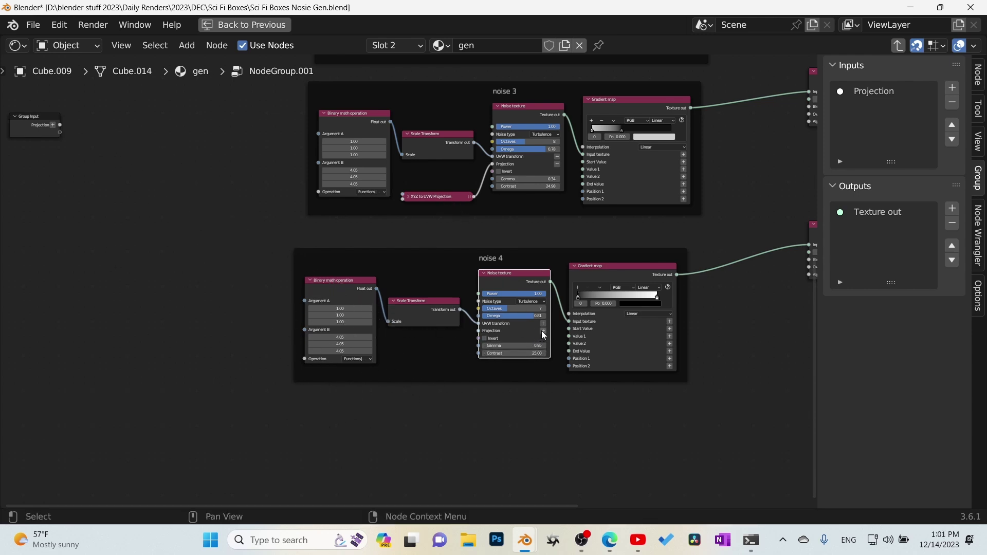
{"action": "key", "text": "g"}
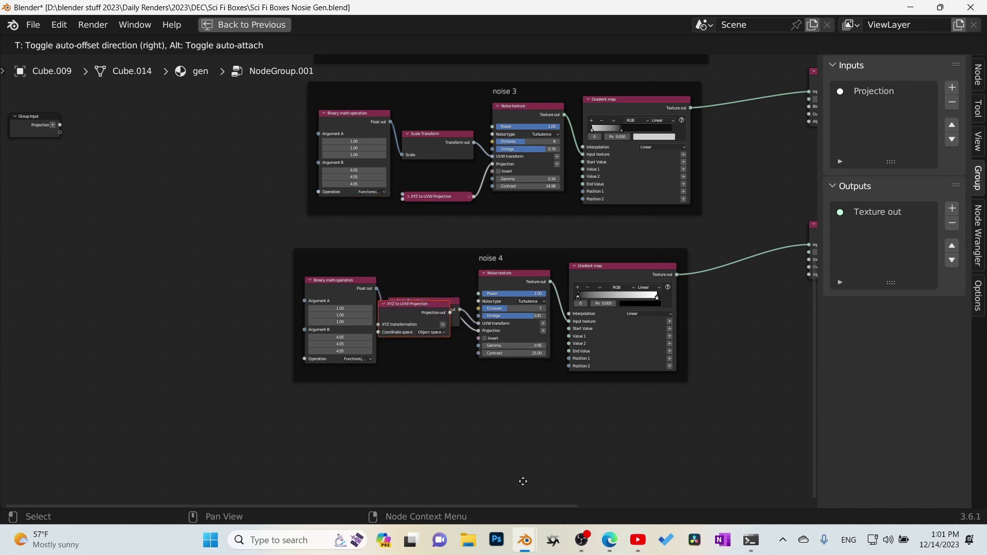
{"action": "left_click", "coordinate": [464, 251]}
{"action": "left_click_drag", "start_coordinate": [386, 186], "coordinate": [431, 254]}
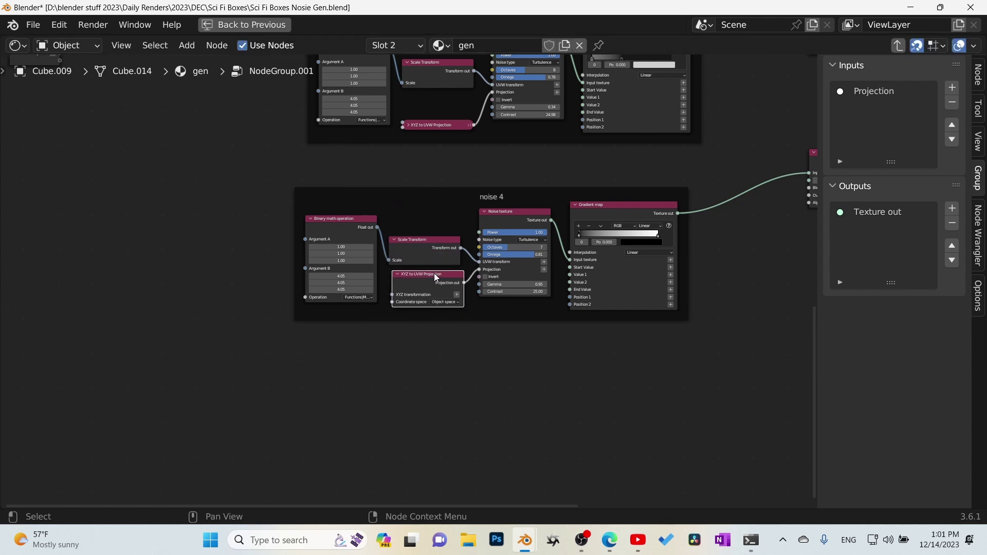
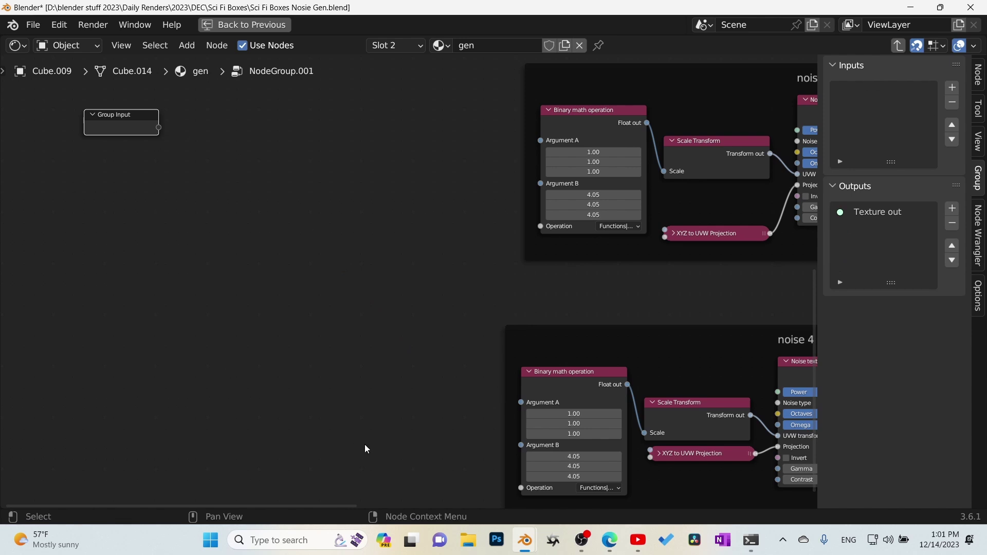
Link Argument A of noise 4's Binary math operation to the Group Input and rename that group input Scale.
{"action": "scroll", "coordinate": [452, 407], "scroll_direction": "down", "scroll_amount": 1}
{"action": "left_click_drag", "start_coordinate": [506, 385], "coordinate": [196, 151]}
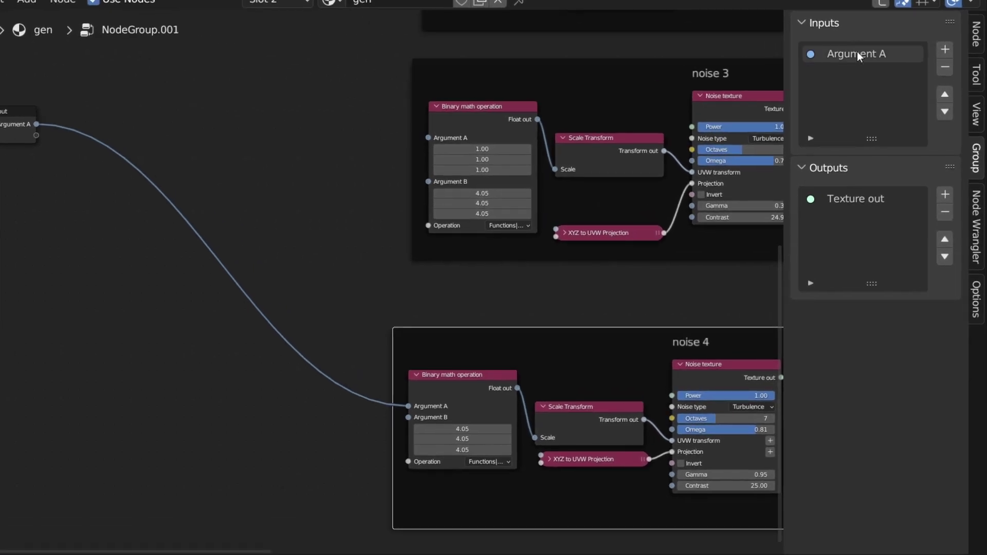
{"action": "left_click", "coordinate": [878, 89]}
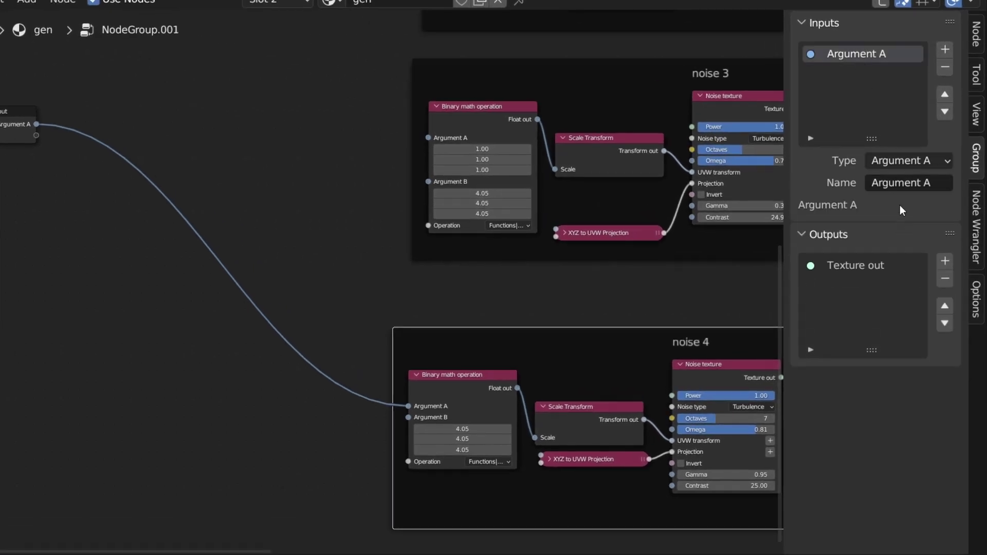
{"action": "type", "text": "Scale"}
{"action": "key", "text": "Return"}
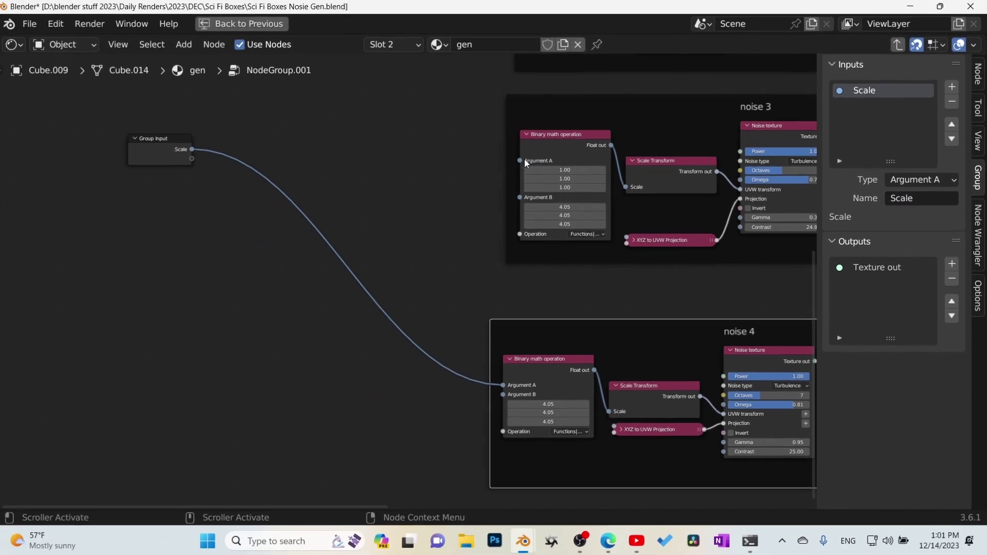
Link the Group Input's Scale to Argument A of the Binary math operations in noise 3, noise 2 and noise 1.
{"action": "left_click_drag", "start_coordinate": [428, 138], "coordinate": [85, 132]}
{"action": "left_click_drag", "start_coordinate": [236, 157], "coordinate": [199, 149]}
{"action": "middle_click_drag", "start_coordinate": [332, 193], "coordinate": [305, 346]}
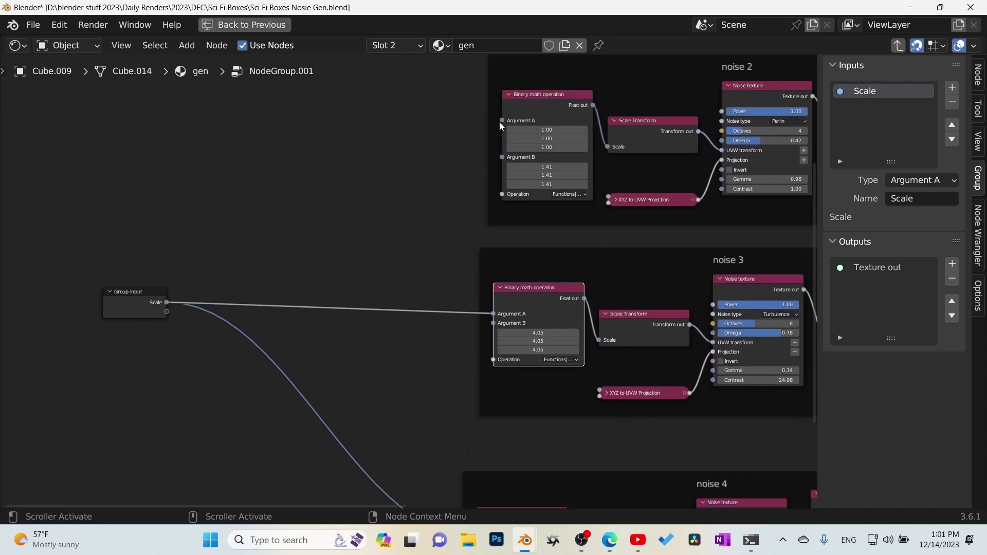
{"action": "left_click_drag", "start_coordinate": [503, 124], "coordinate": [167, 303]}
{"action": "middle_click_drag", "start_coordinate": [345, 178], "coordinate": [334, 350]}
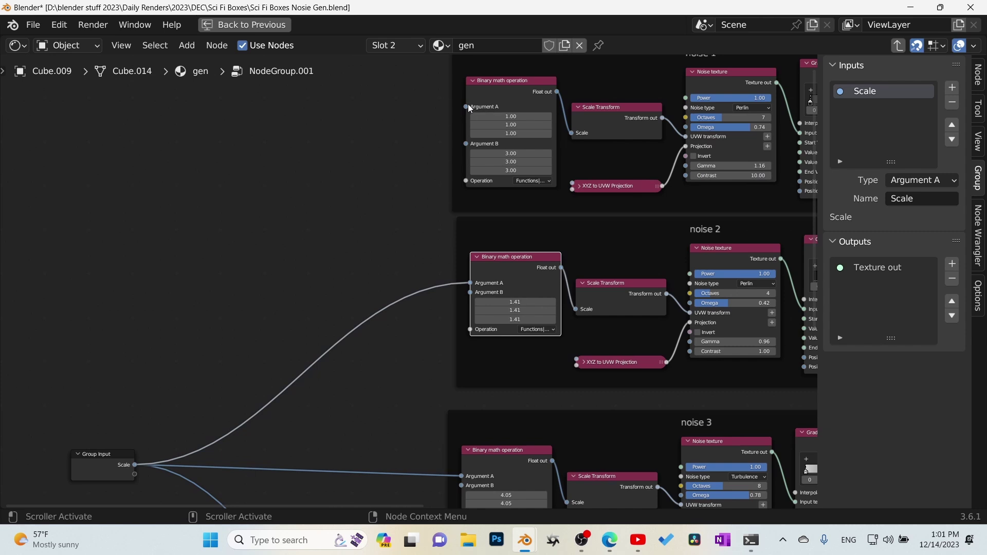
{"action": "left_click_drag", "start_coordinate": [466, 107], "coordinate": [139, 466]}
{"action": "middle_click_drag", "start_coordinate": [284, 443], "coordinate": [298, 283]}
{"action": "scroll", "coordinate": [298, 282], "scroll_direction": "down", "scroll_amount": 3}
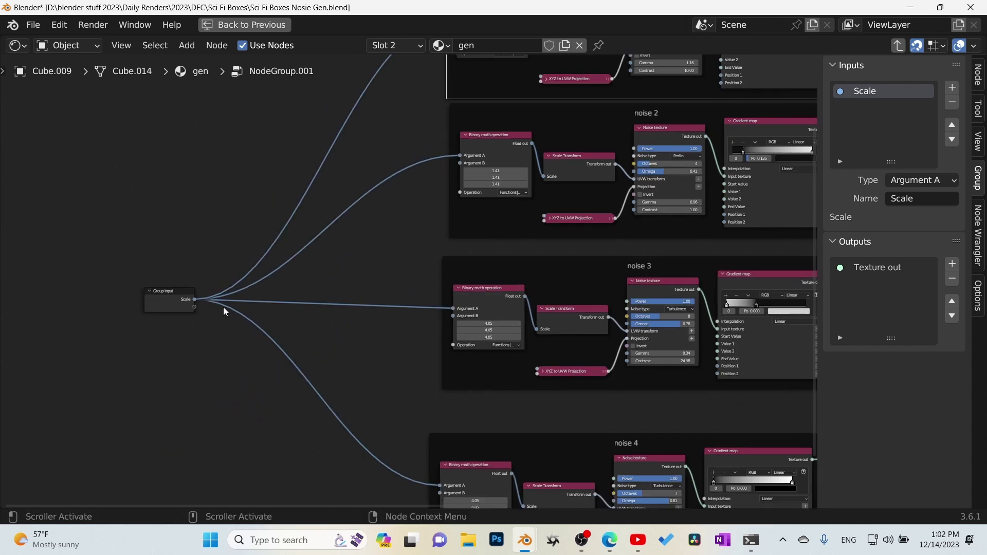
Change the type of the group's Scale input to Float and return to the material's main node tree.
{"action": "key", "text": "Tab"}
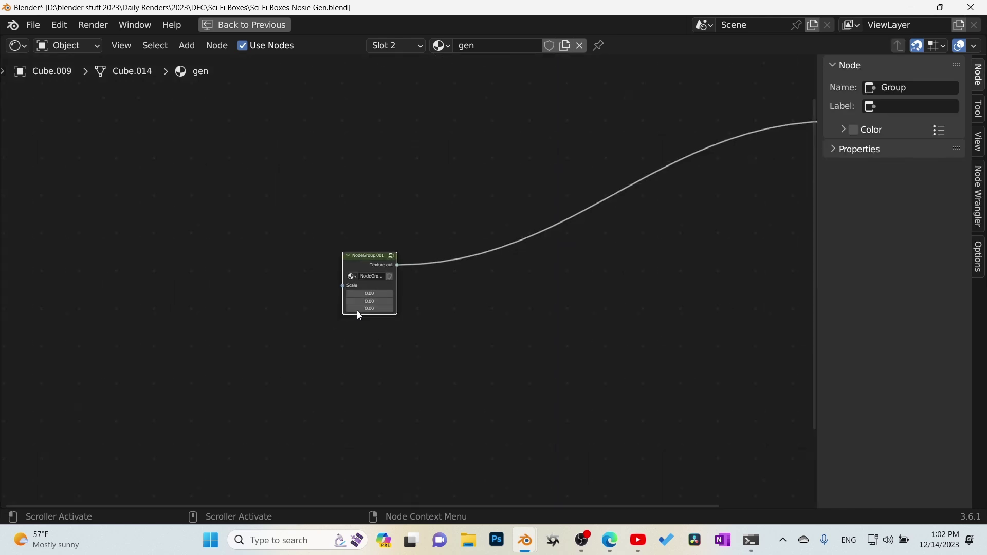
{"action": "scroll", "coordinate": [352, 297], "scroll_direction": "up", "scroll_amount": 2}
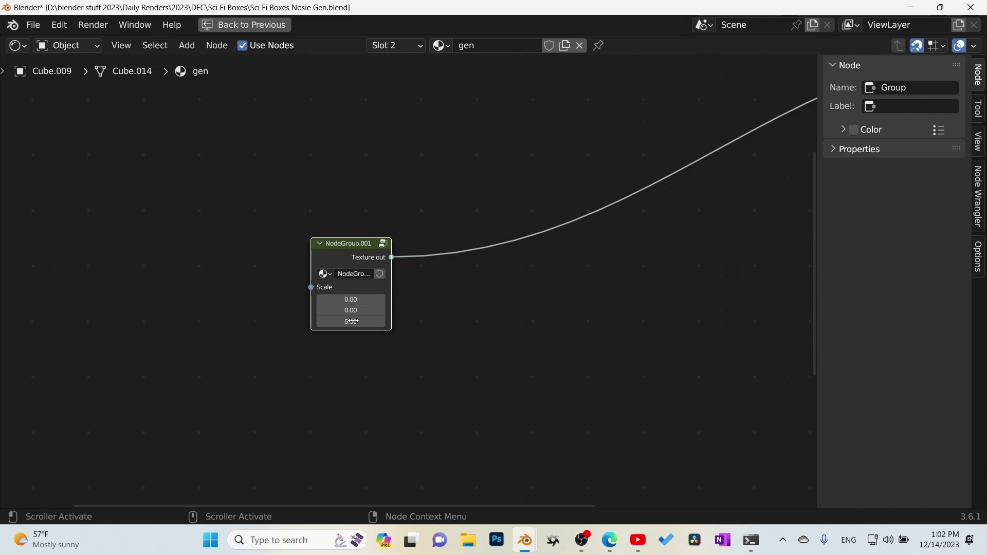
{"action": "key", "text": "Tab"}
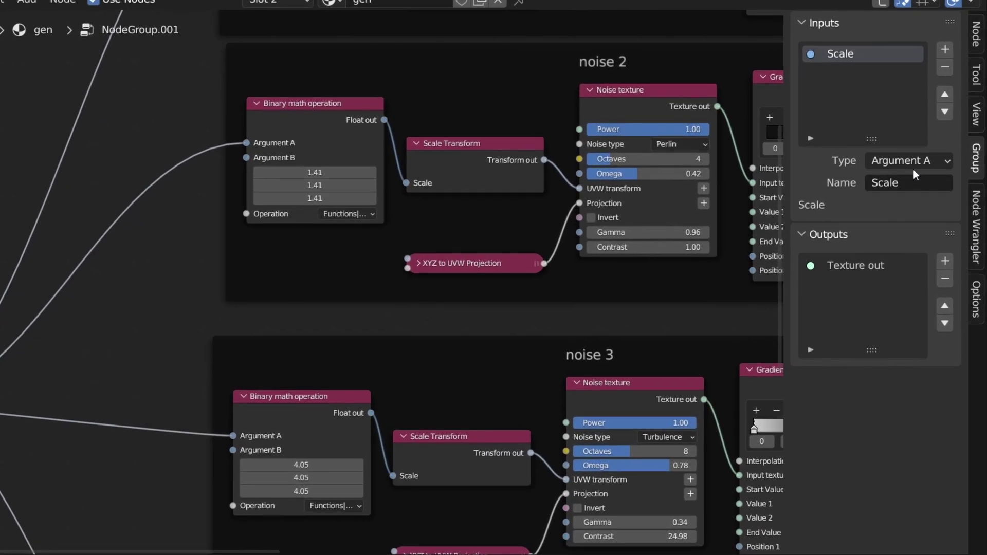
{"action": "left_click", "coordinate": [923, 177]}
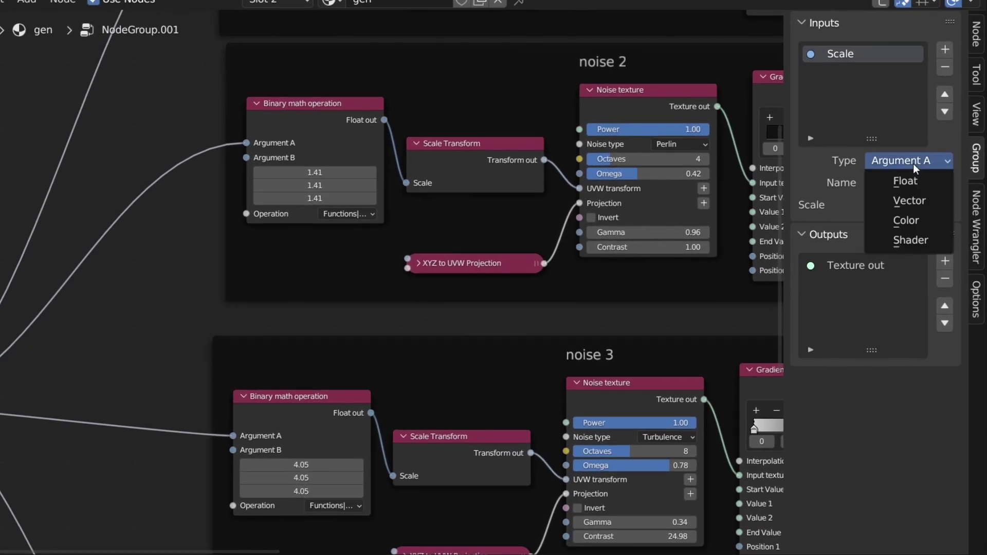
{"action": "left_click", "coordinate": [914, 182]}
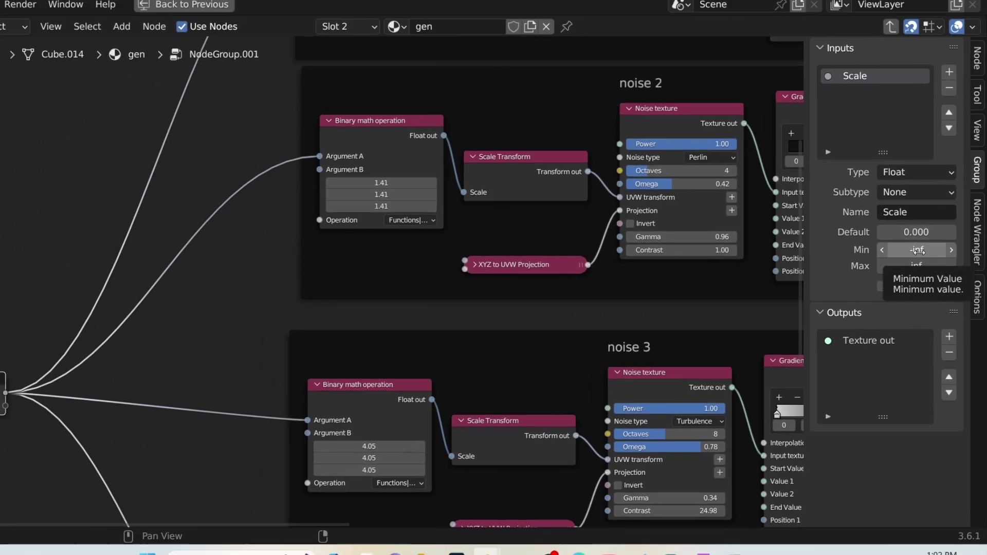
{"action": "key", "text": "Tab"}
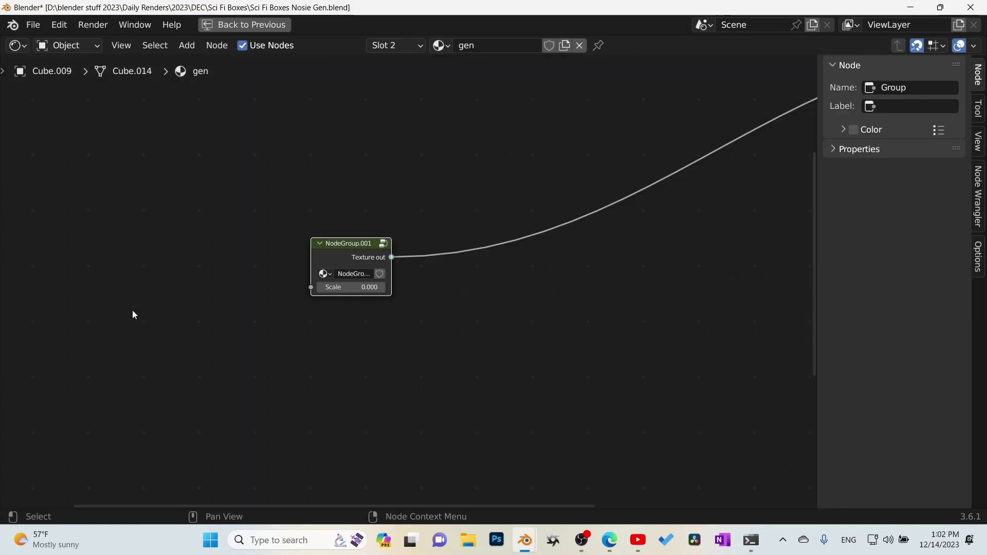
Try the group node's Scale at 4.400, then reset it to 0.
{"action": "left_click_drag", "start_coordinate": [362, 288], "coordinate": [402, 288]}
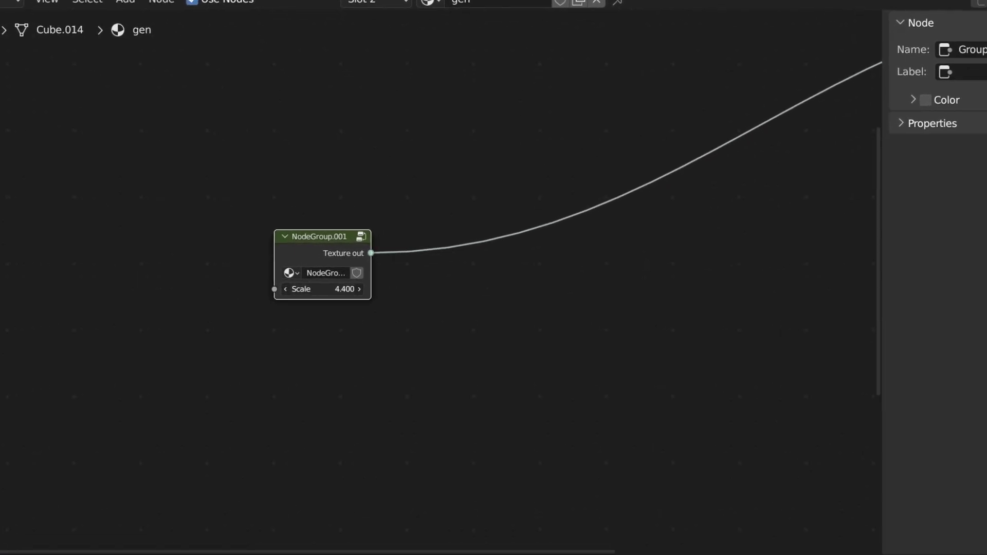
{"action": "left_click", "coordinate": [336, 288]}
{"action": "type", "text": "0"}
{"action": "key", "text": "Return"}
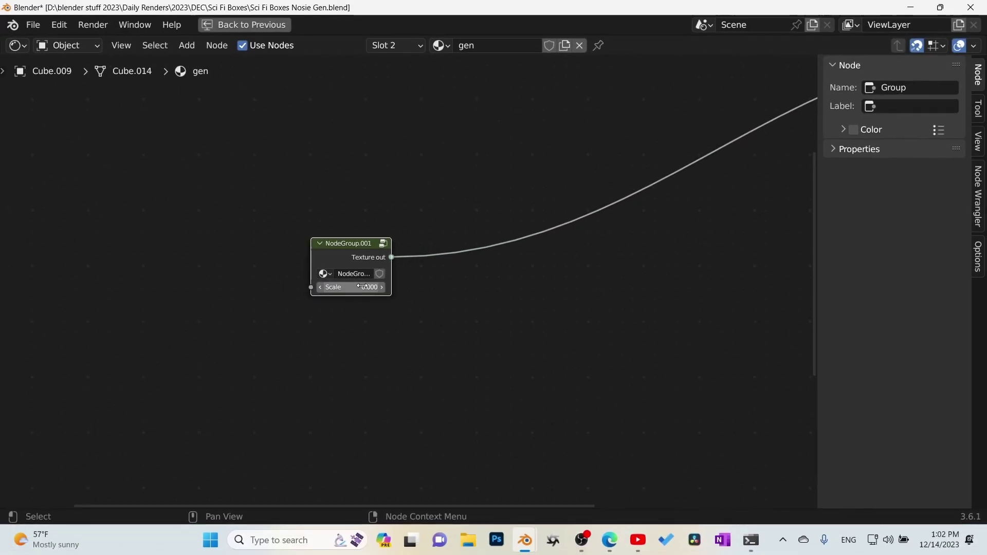
Set the group's Scale input to a minimum of 0.001 and a default of 1, then leave the group.
{"action": "key", "text": "Tab"}
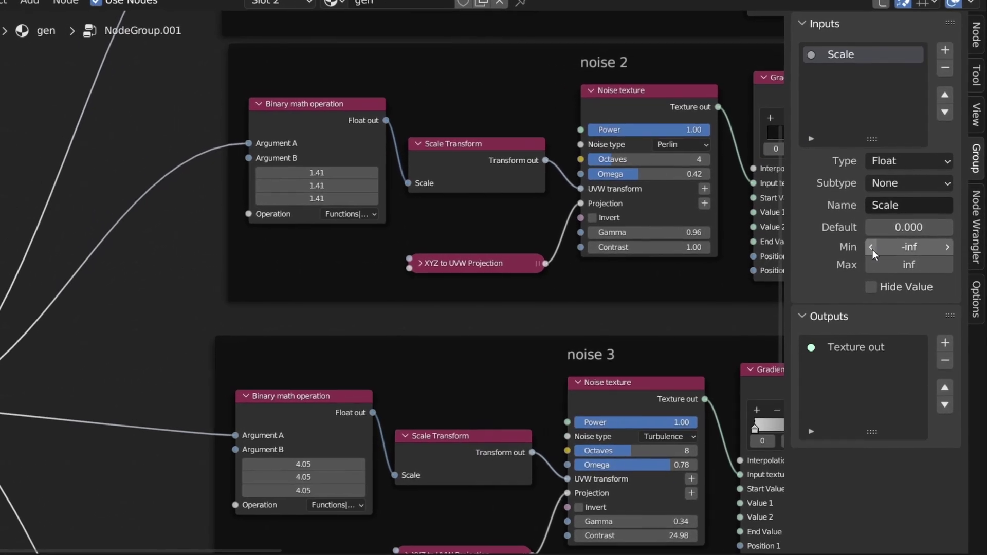
{"action": "left_click", "coordinate": [908, 247]}
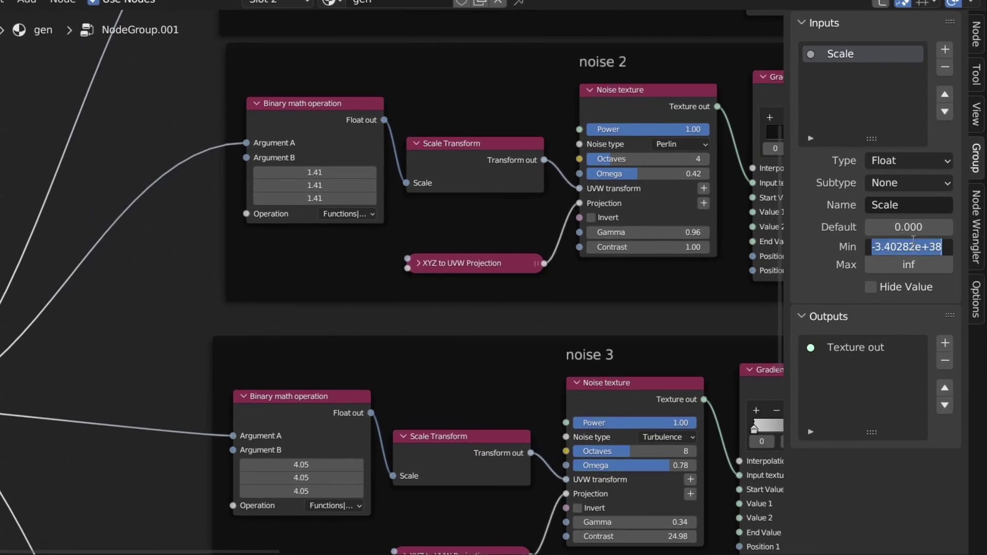
{"action": "key", "text": "BackSpace"}
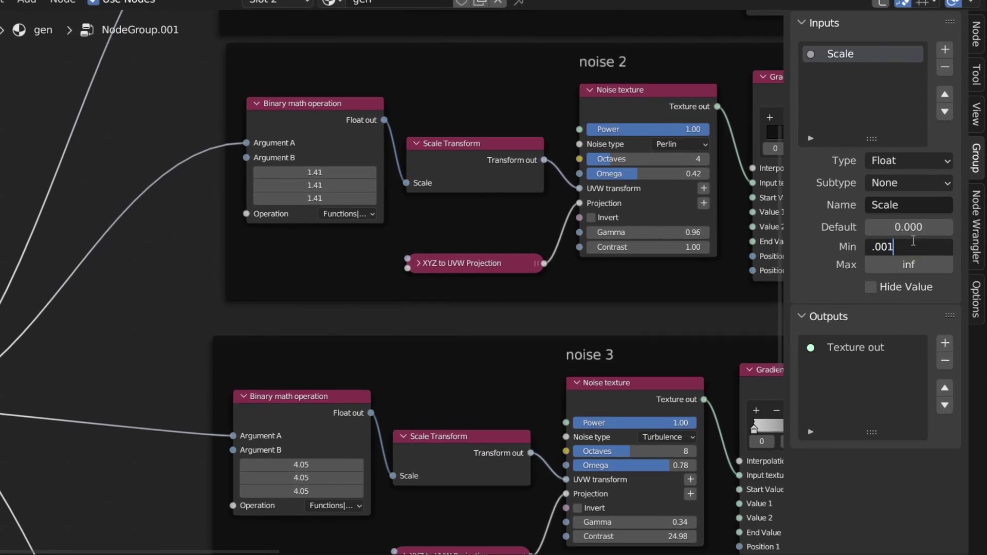
{"action": "type", "text": ".001"}
{"action": "key", "text": "Return"}
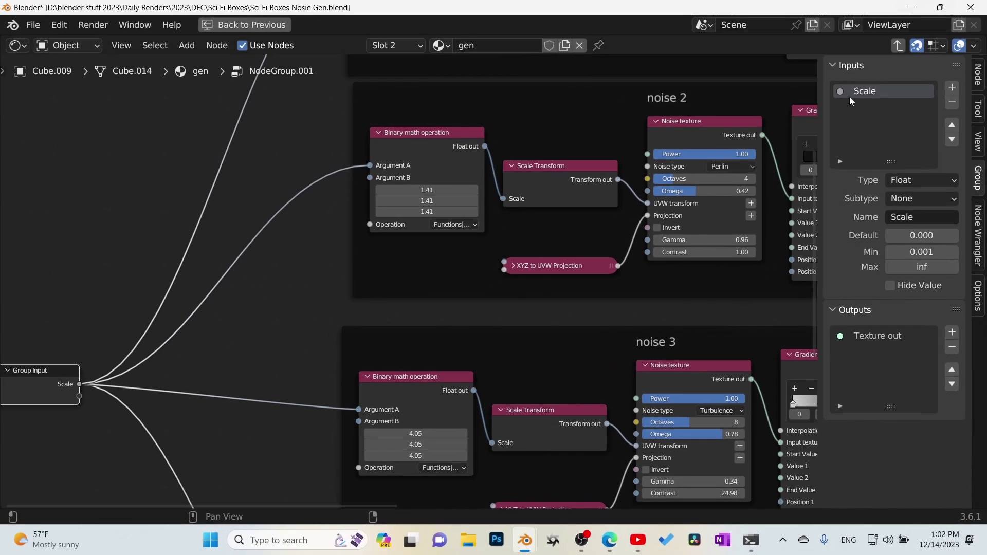
{"action": "left_click", "coordinate": [926, 238]}
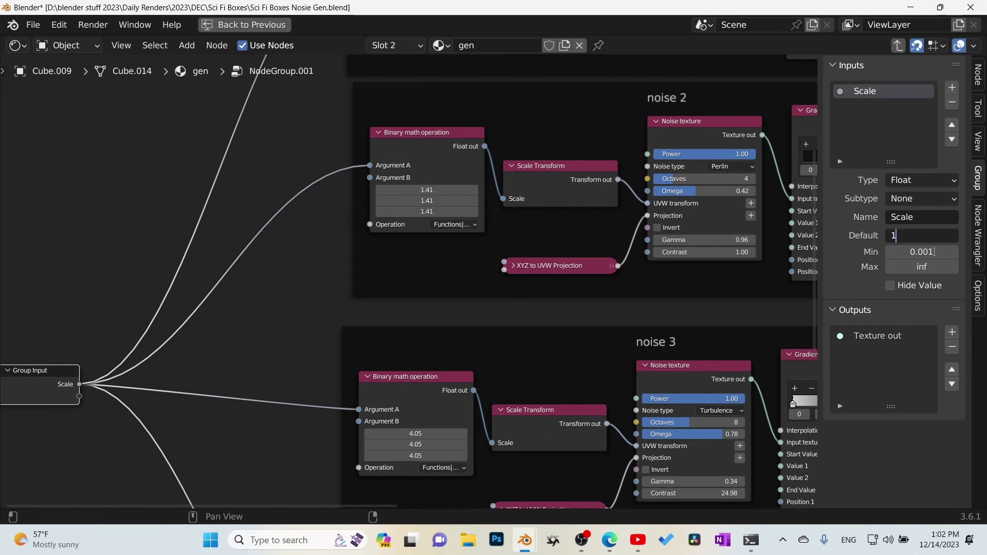
{"action": "type", "text": "1"}
{"action": "key", "text": "Return"}
{"action": "key", "text": "Tab"}
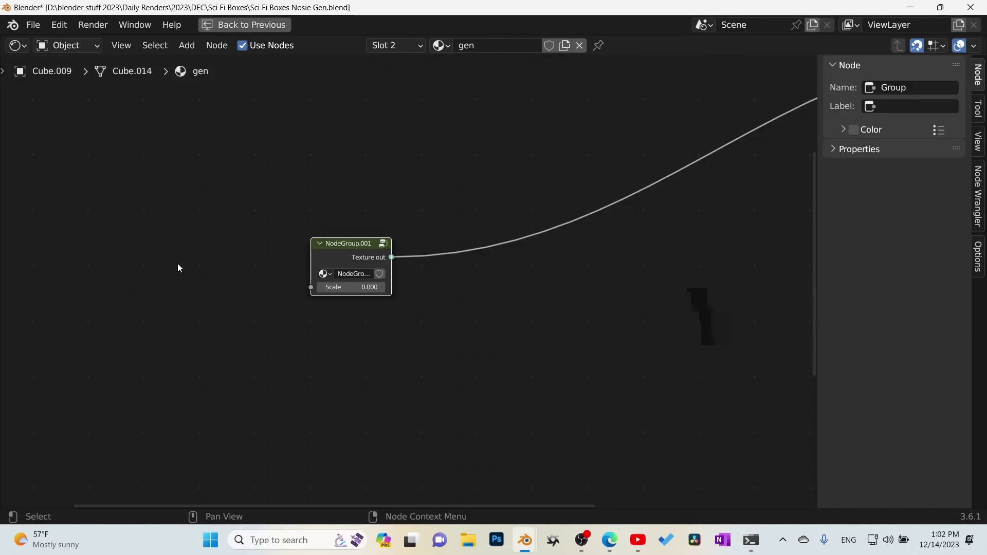
Restore the layout with the render viewport and try adjusting the group node's Scale.
{"action": "scroll", "coordinate": [327, 307], "scroll_direction": "up", "scroll_amount": 1}
{"action": "mouse_move", "coordinate": [328, 292]}
{"action": "left_mouse_down"}
{"action": "mouse_move", "coordinate": [370, 292]}
{"action": "mouse_move", "coordinate": [328, 292]}
{"action": "left_mouse_up"}
{"action": "key", "text": "ctrl+space"}
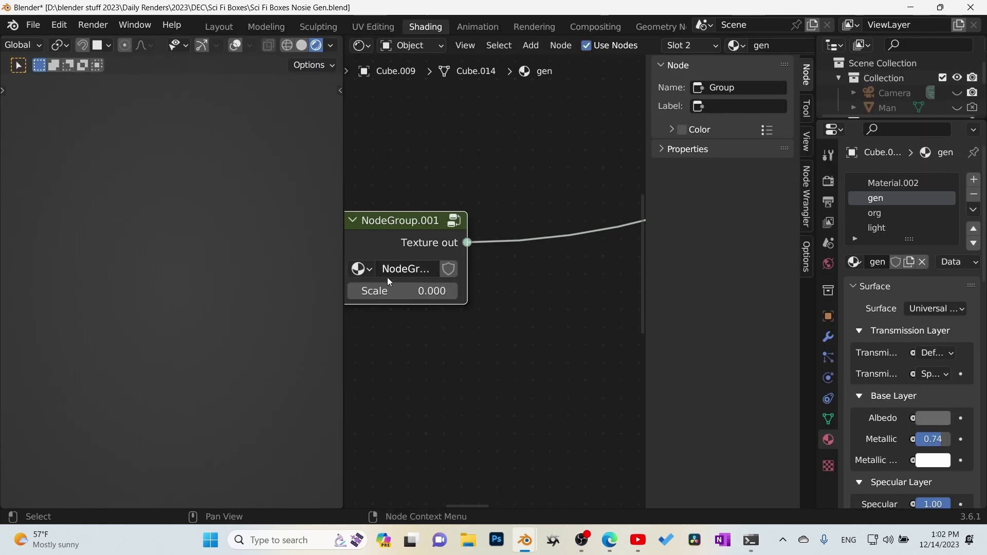
{"action": "middle_click_drag", "start_coordinate": [445, 339], "coordinate": [551, 334]}
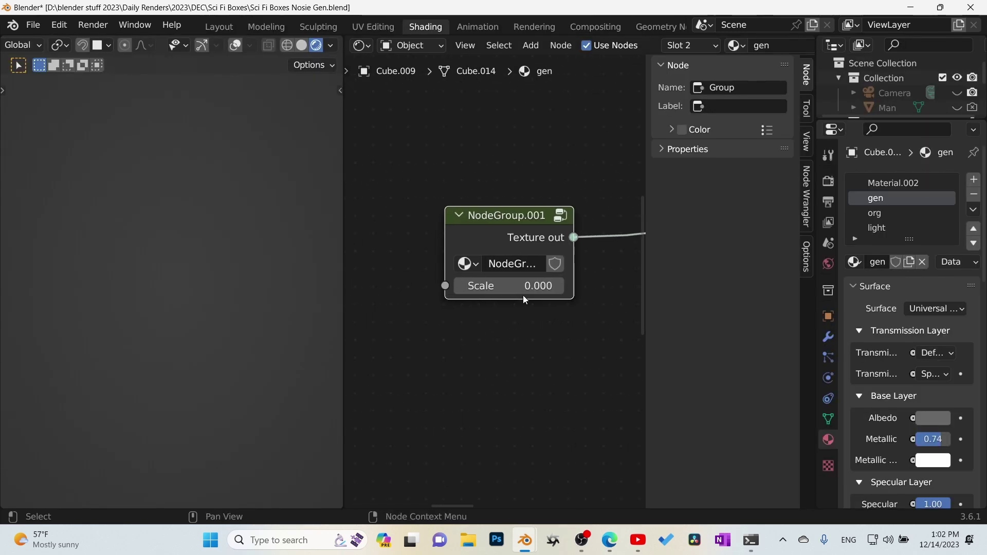
{"action": "mouse_move", "coordinate": [522, 285]}
{"action": "left_mouse_down"}
{"action": "mouse_move", "coordinate": [576, 286]}
{"action": "mouse_move", "coordinate": [519, 286]}
{"action": "left_mouse_up"}
Inside the node group, move the Group Input node next to noise 1's and noise 2's Composite texture layers.
{"action": "key", "text": "Tab"}
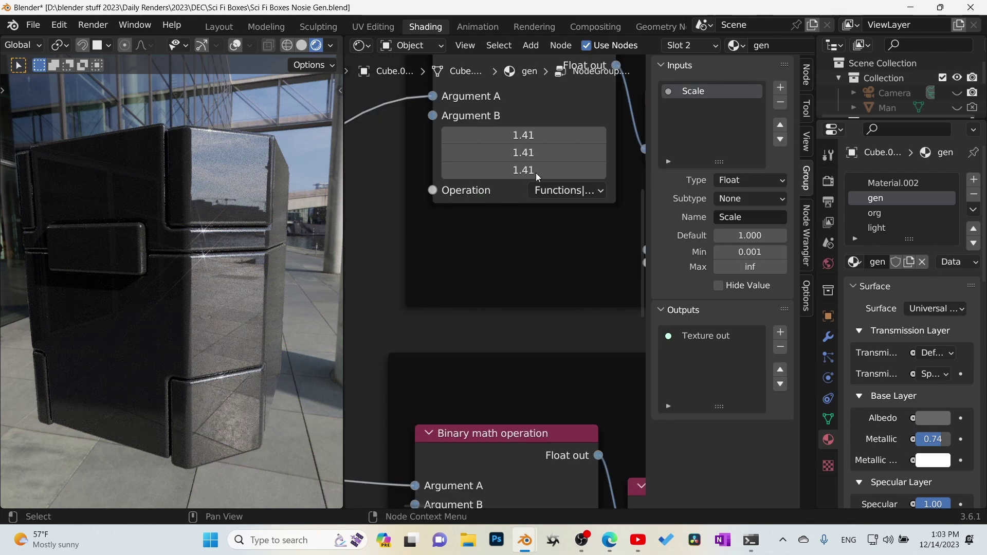
{"action": "key", "text": "ctrl+space"}
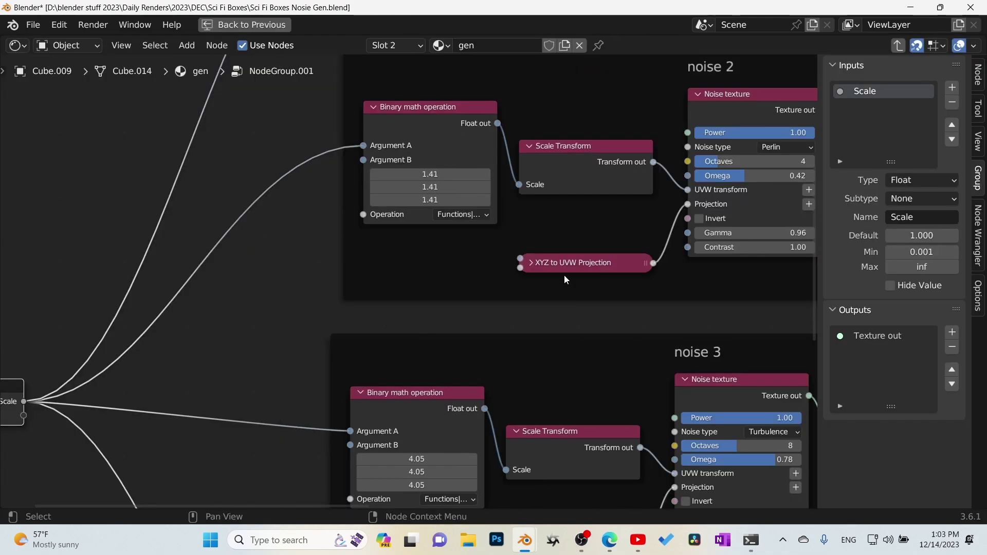
{"action": "scroll", "coordinate": [563, 276], "scroll_direction": "up", "scroll_amount": 2}
{"action": "scroll", "coordinate": [529, 287], "scroll_direction": "down", "scroll_amount": 8}
{"action": "scroll", "coordinate": [496, 303], "scroll_direction": "up", "scroll_amount": 3}
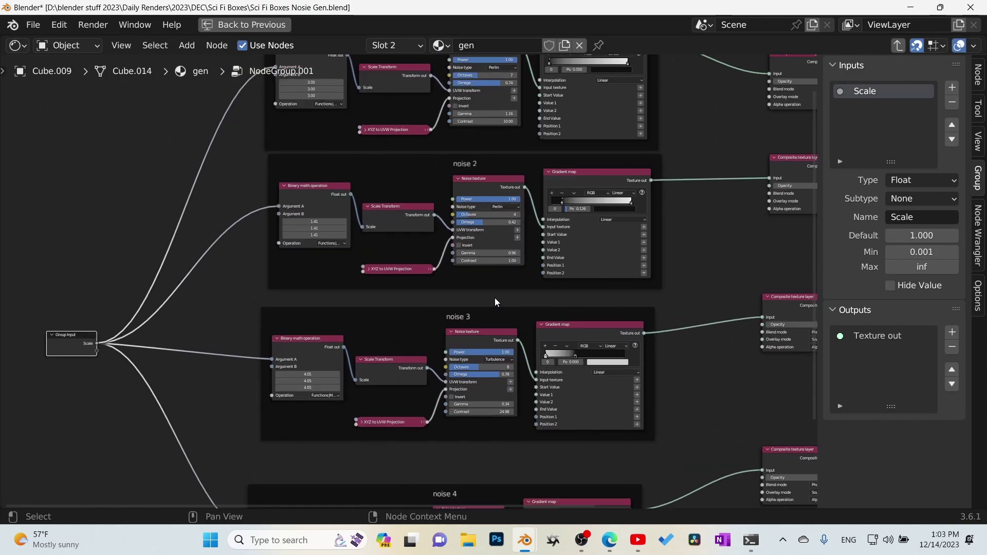
{"action": "middle_click_drag", "start_coordinate": [496, 302], "coordinate": [410, 348]}
{"action": "scroll", "coordinate": [652, 168], "scroll_direction": "up", "scroll_amount": 5}
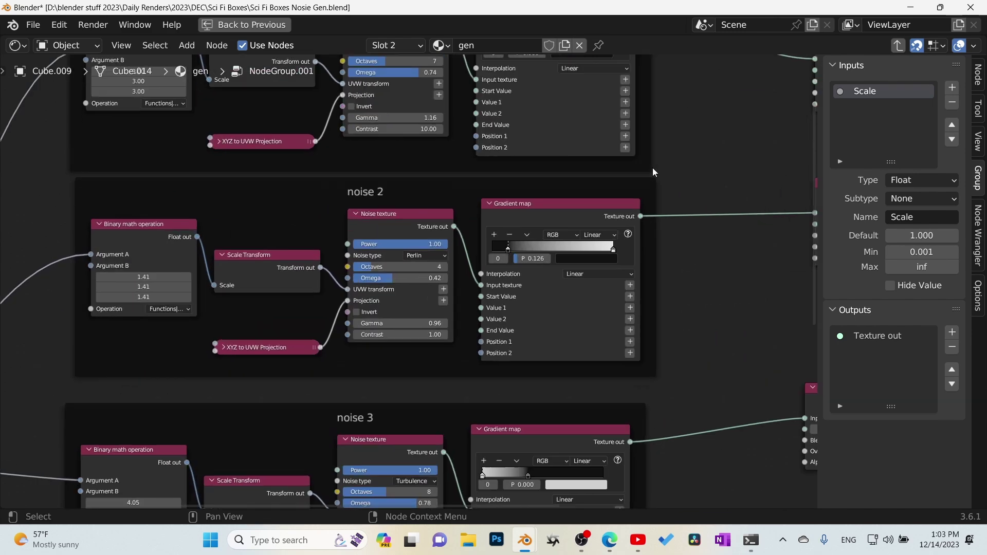
{"action": "middle_click_drag", "start_coordinate": [652, 167], "coordinate": [684, 233]}
{"action": "scroll", "coordinate": [684, 233], "scroll_direction": "down", "scroll_amount": 12}
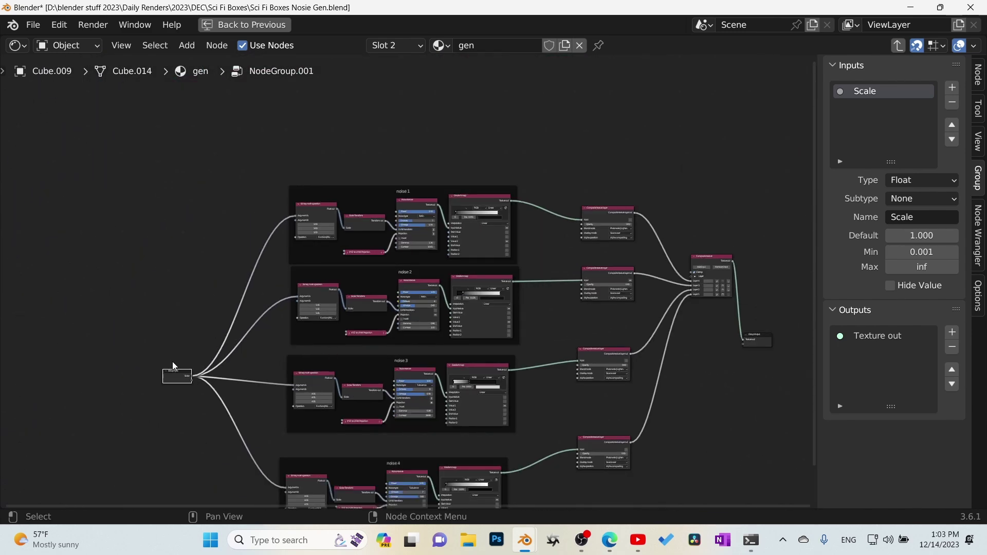
{"action": "left_click_drag", "start_coordinate": [168, 382], "coordinate": [527, 255]}
{"action": "scroll", "coordinate": [630, 283], "scroll_direction": "up", "scroll_amount": 2}
{"action": "scroll", "coordinate": [630, 283], "scroll_direction": "up", "scroll_amount": 5}
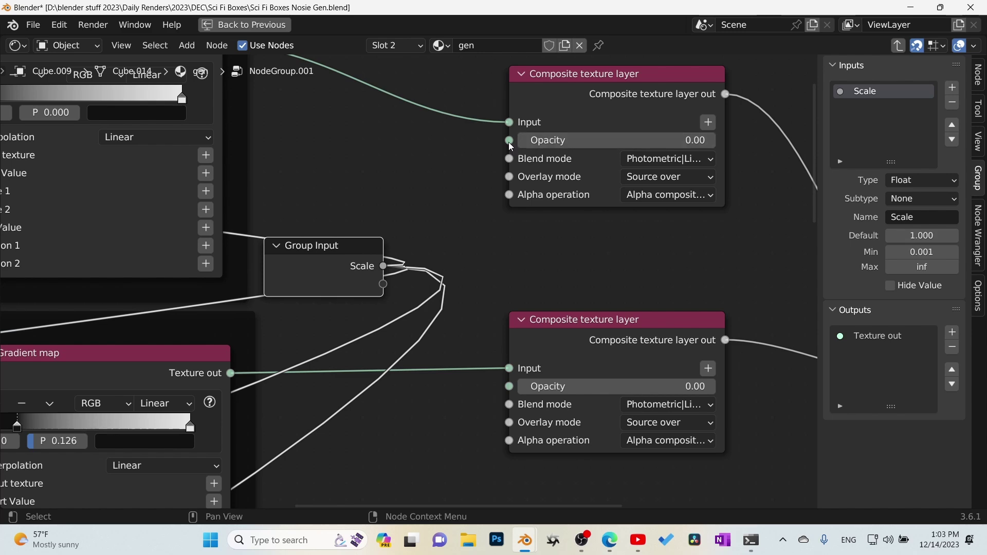
Link the Opacity of noise 1's Composite texture layer to the Group Input and rename that group input Noise1.
{"action": "middle_click_drag", "start_coordinate": [399, 153], "coordinate": [86, 135]}
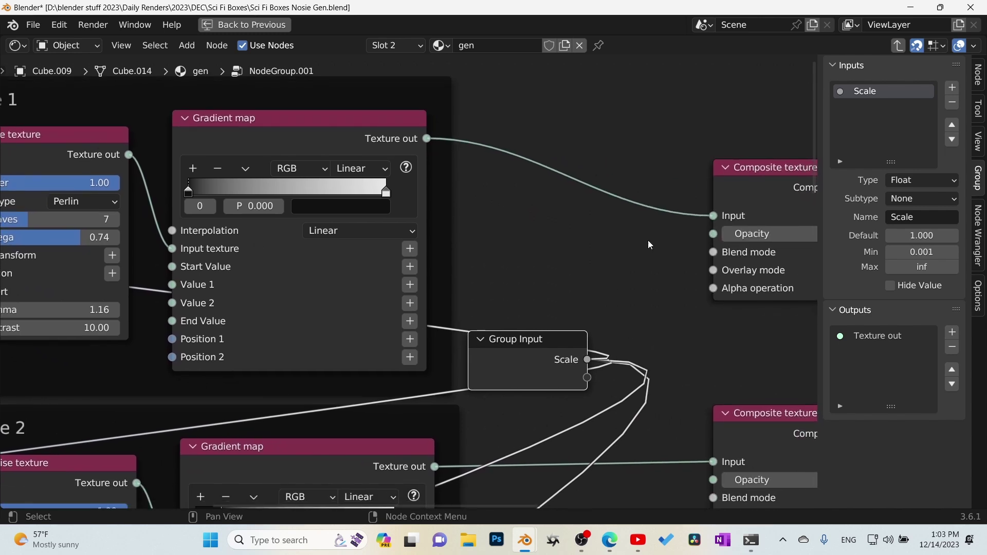
{"action": "middle_click_drag", "start_coordinate": [650, 245], "coordinate": [579, 216]}
{"action": "left_click_drag", "start_coordinate": [642, 205], "coordinate": [516, 352]}
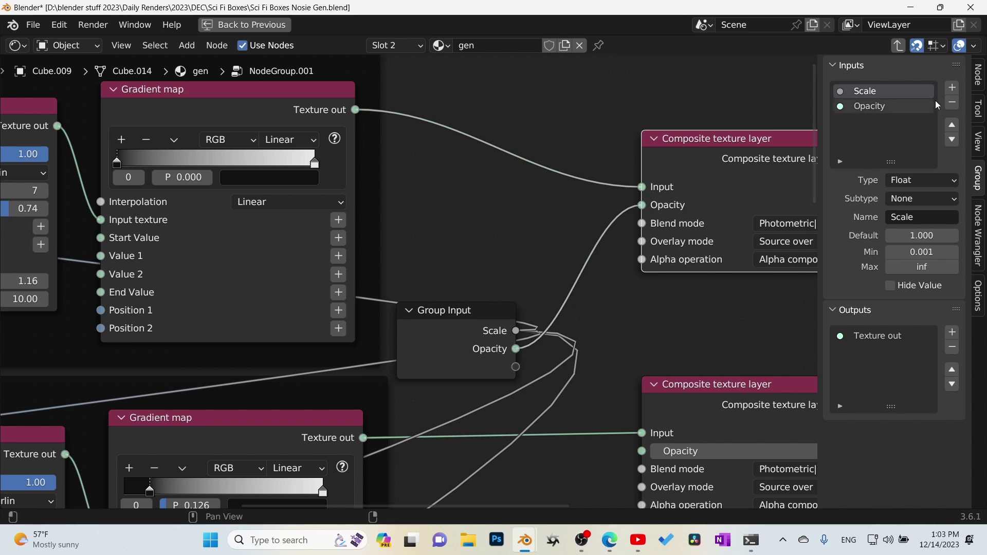
{"action": "left_click", "coordinate": [893, 108]}
{"action": "left_click", "coordinate": [929, 199]}
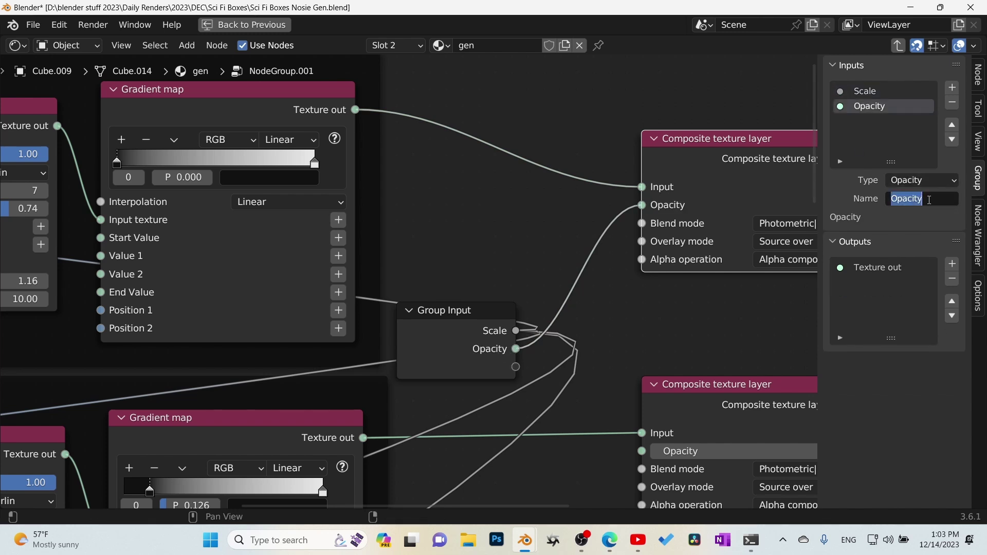
{"action": "type", "text": "Noise1"}
{"action": "key", "text": "Return"}
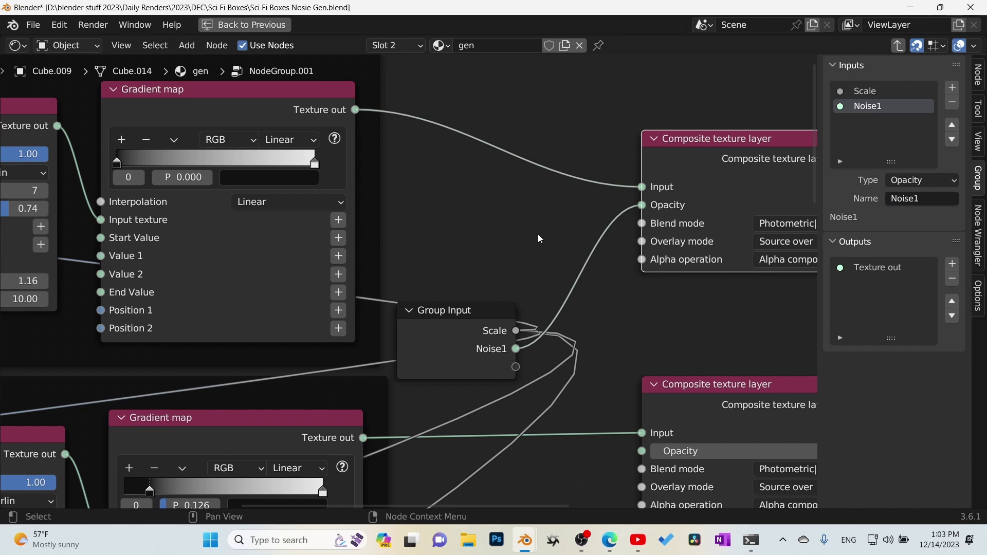
{"action": "left_click_drag", "start_coordinate": [439, 343], "coordinate": [441, 343]}
{"action": "left_click", "coordinate": [433, 352]}
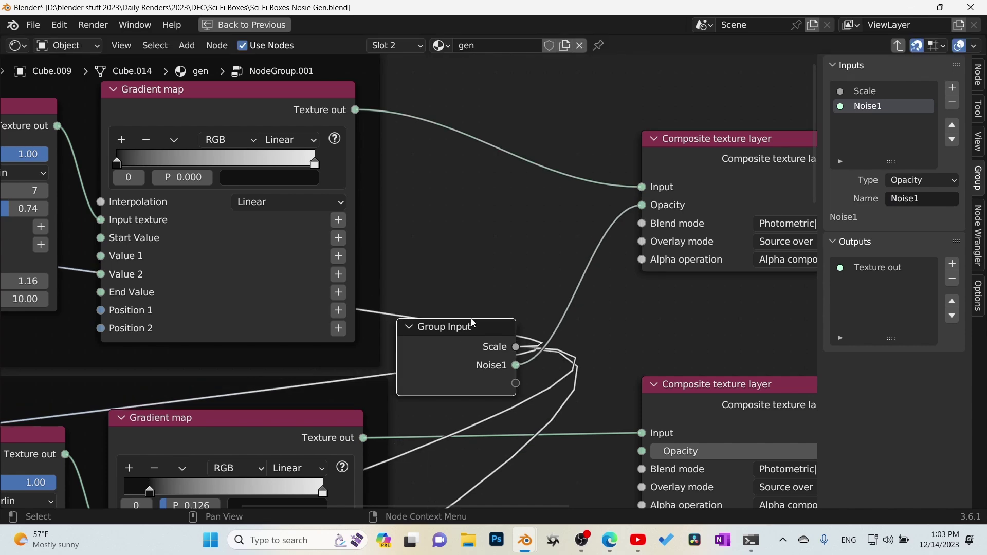
Leave the group and test the group node's Noise1 at 0.00 on the rendered box.
{"action": "key", "text": "Tab"}
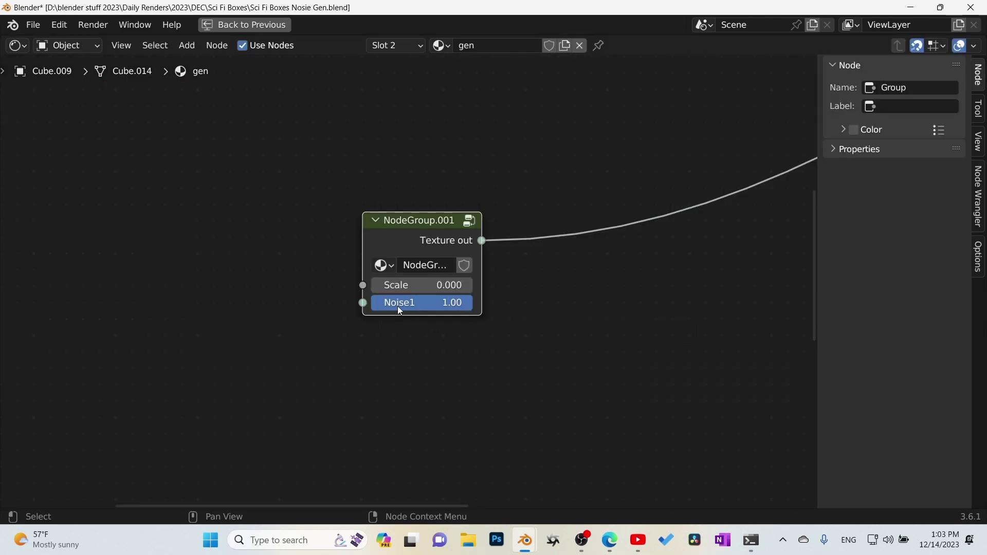
{"action": "key", "text": "ctrl+space"}
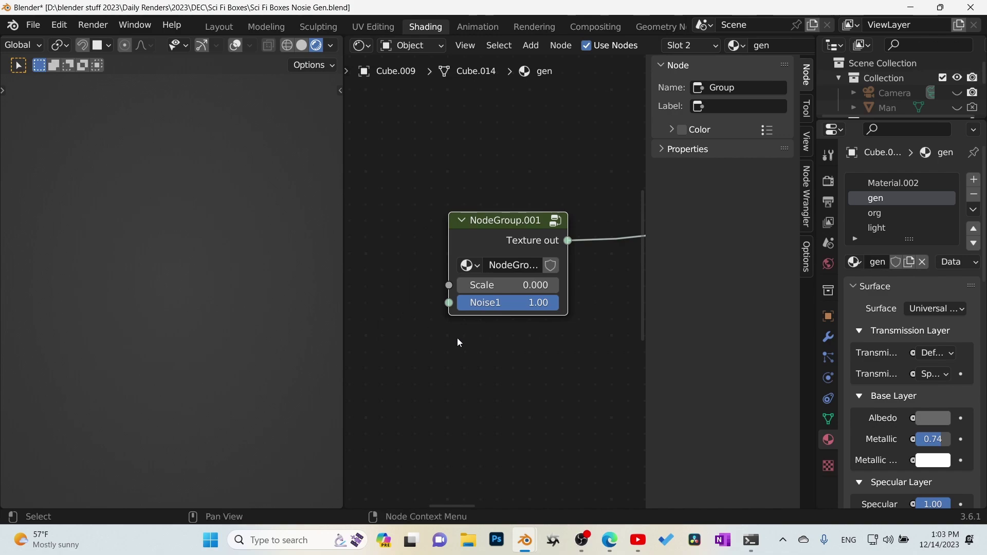
{"action": "left_click_drag", "start_coordinate": [512, 302], "coordinate": [457, 302]}
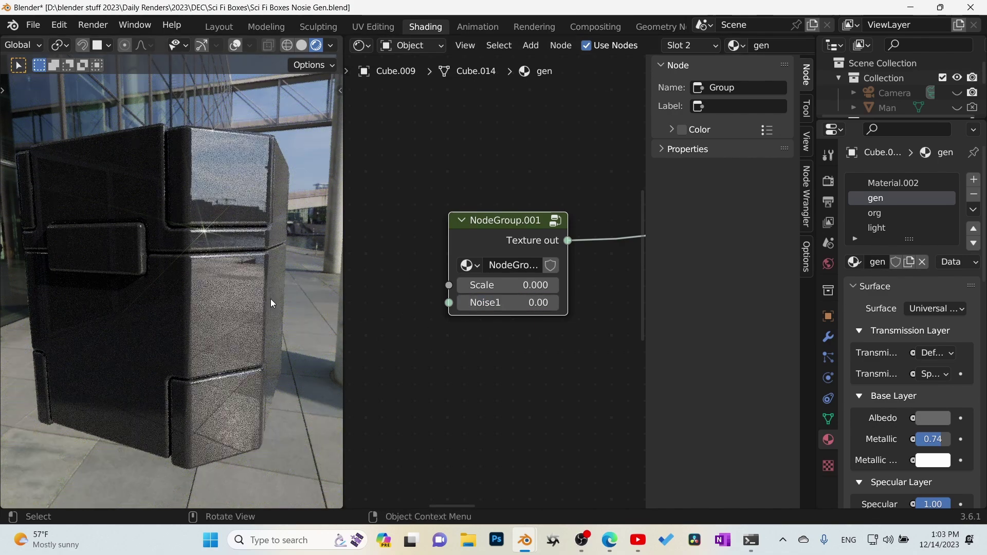
{"action": "middle_click_drag", "start_coordinate": [271, 299], "coordinate": [263, 279]}
Set the group node's Noise1 to 1.00 and its Scale to 1.
{"action": "left_click_drag", "start_coordinate": [493, 308], "coordinate": [535, 285]}
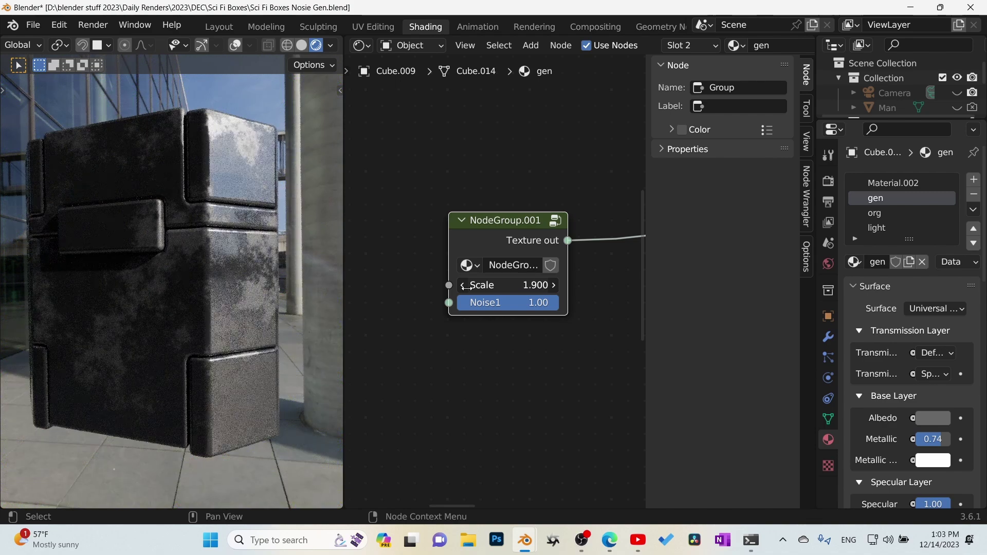
{"action": "left_click", "coordinate": [541, 284]}
{"action": "type", "text": "1"}
{"action": "key", "text": "Return"}
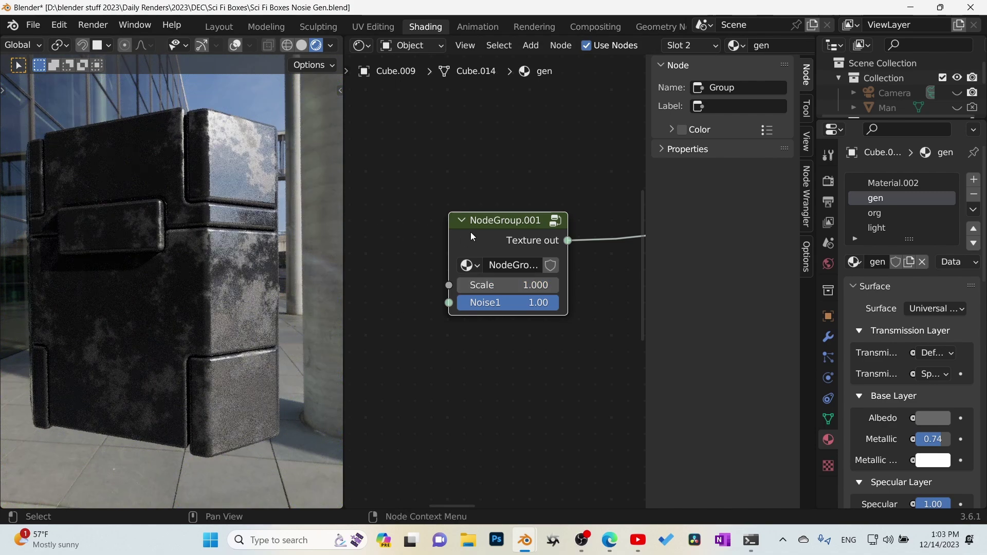
Inside the node group, link the Opacity of noise 2's Composite texture layer to a new socket on the Group Input.
{"action": "key", "text": "Tab"}
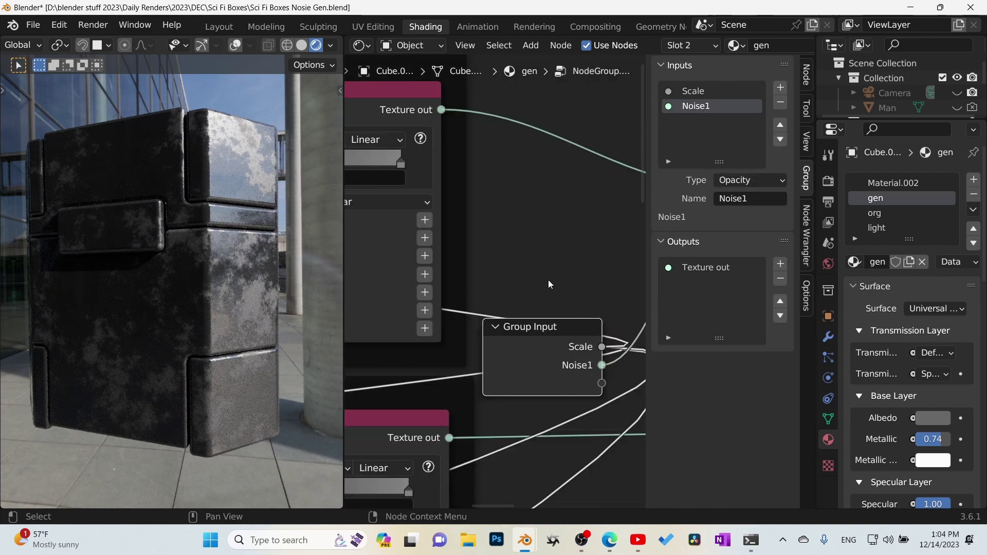
{"action": "key", "text": "ctrl+space"}
{"action": "scroll", "coordinate": [517, 283], "scroll_direction": "down", "scroll_amount": 3}
{"action": "scroll", "coordinate": [477, 234], "scroll_direction": "up", "scroll_amount": 2}
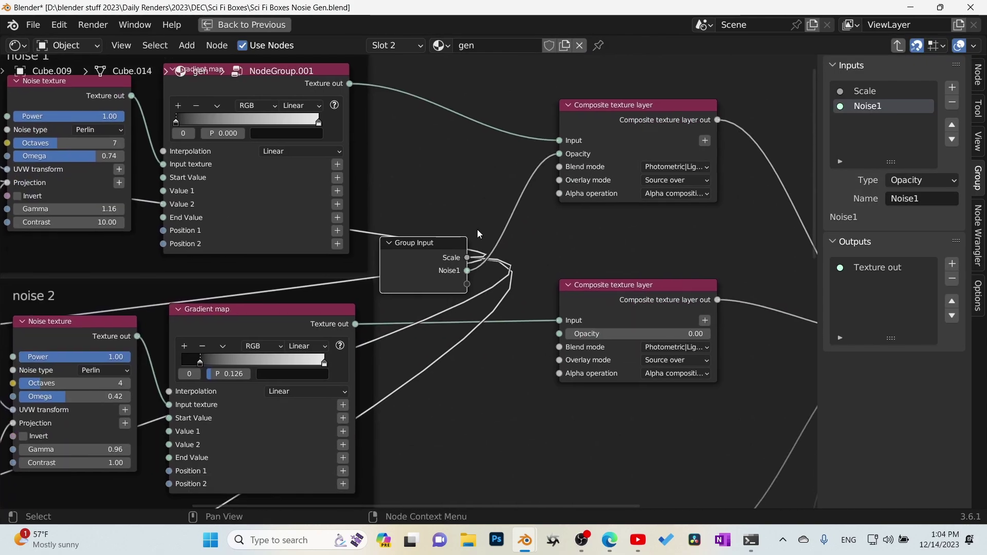
{"action": "left_click_drag", "start_coordinate": [419, 256], "coordinate": [419, 243]}
{"action": "middle_click_drag", "start_coordinate": [616, 273], "coordinate": [693, 232]}
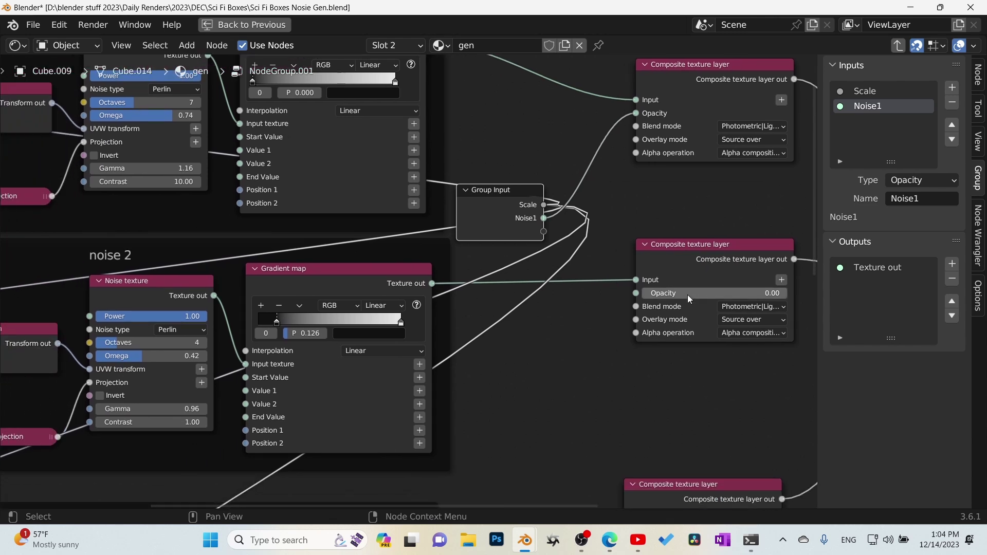
{"action": "left_click_drag", "start_coordinate": [636, 293], "coordinate": [543, 232]}
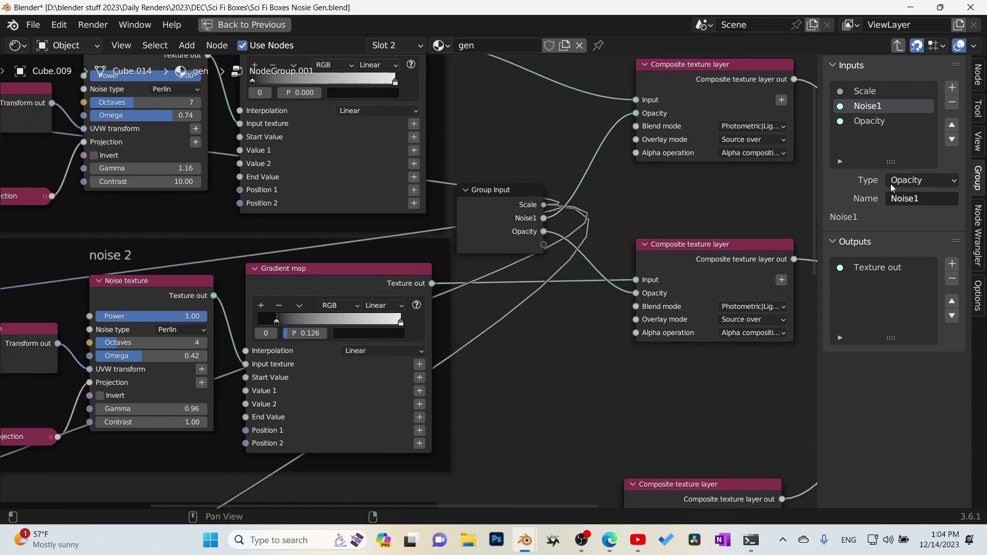
Rename the new Opacity group input as Noise2.
{"action": "left_click", "coordinate": [880, 122]}
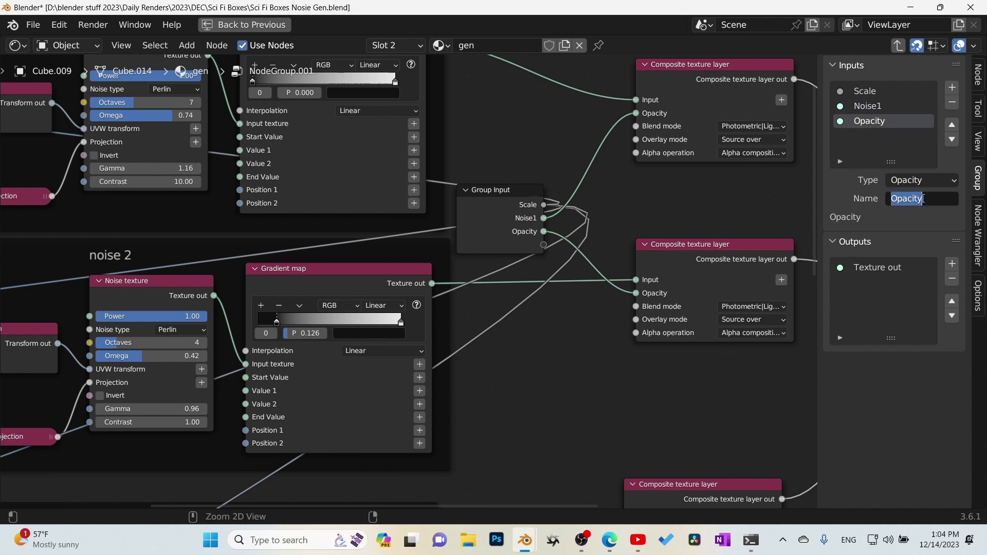
{"action": "left_click", "coordinate": [920, 198]}
{"action": "type", "text": "Noise1"}
{"action": "key", "text": "BackSpace"}
{"action": "type", "text": "2"}
{"action": "key", "text": "Return"}
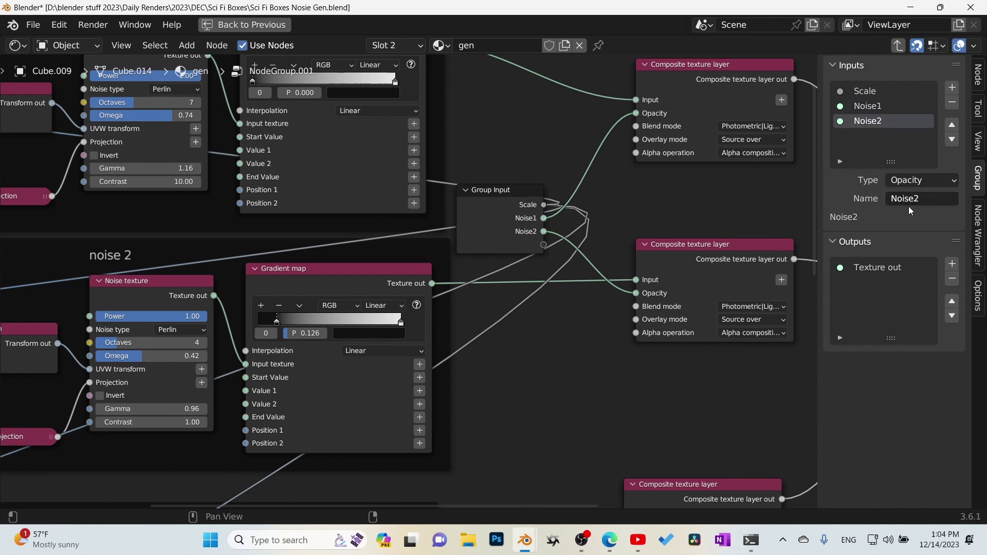
Move the Group Input beside noise 3, link the Opacity of its Composite texture layer to it, and name that input Noise3.
{"action": "left_click_drag", "start_coordinate": [507, 221], "coordinate": [458, 415]}
{"action": "middle_click_drag", "start_coordinate": [643, 339], "coordinate": [614, 103]}
{"action": "middle_click_drag", "start_coordinate": [636, 227], "coordinate": [679, 342]}
{"action": "left_click_drag", "start_coordinate": [596, 286], "coordinate": [467, 190]}
{"action": "left_click", "coordinate": [880, 136]}
{"action": "left_click", "coordinate": [910, 200]}
{"action": "type", "text": "Noise3"}
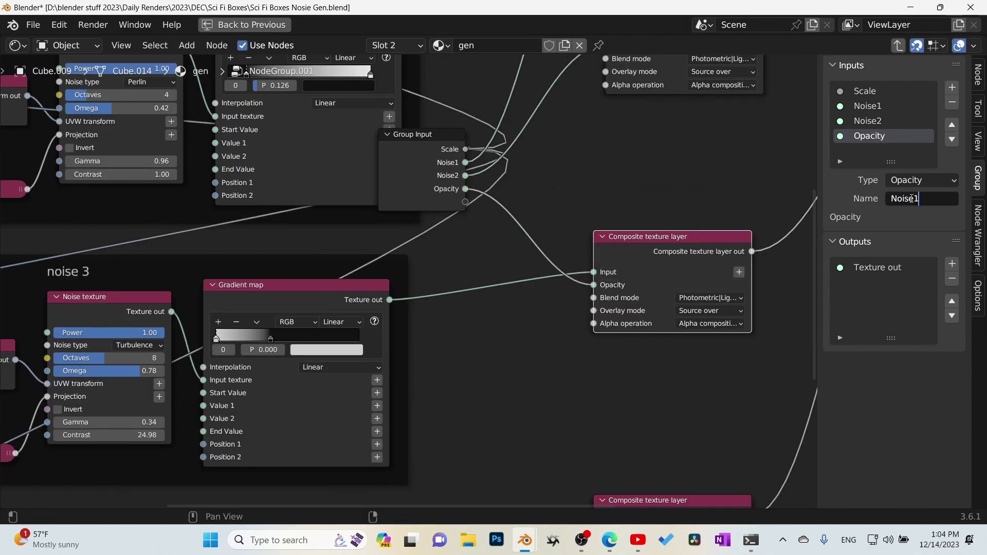
Move the Group Input beside noise 4, link the Opacity of its Composite texture layer to it, and name that input Noise4.
{"action": "left_click_drag", "start_coordinate": [422, 135], "coordinate": [422, 448]}
{"action": "middle_click_drag", "start_coordinate": [621, 399], "coordinate": [573, 133]}
{"action": "mouse_move", "coordinate": [553, 254]}
{"action": "left_mouse_down"}
{"action": "mouse_move", "coordinate": [521, 249]}
{"action": "mouse_move", "coordinate": [552, 254]}
{"action": "left_mouse_up"}
{"action": "left_click", "coordinate": [913, 201]}
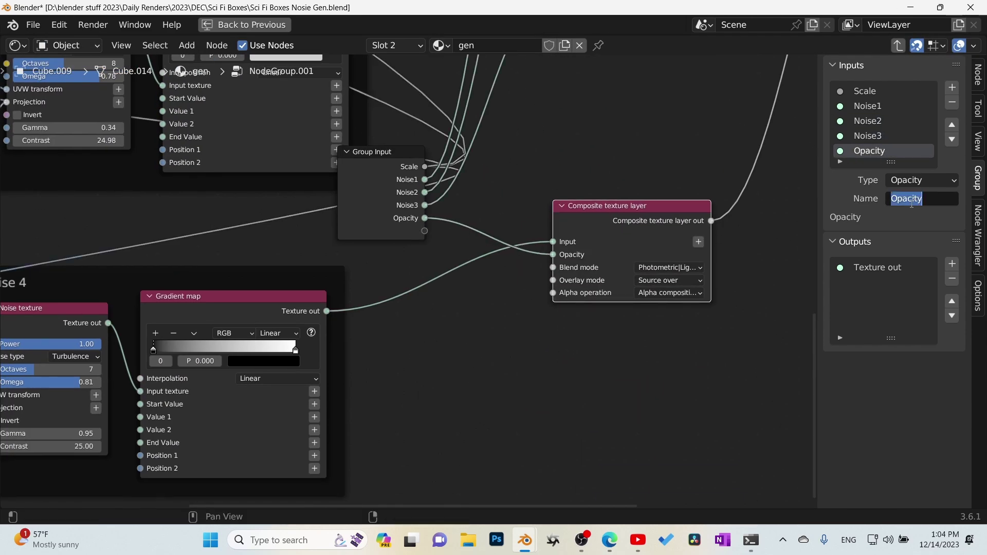
{"action": "type", "text": "Noise4"}
{"action": "key", "text": "Return"}
Move the Group Input node to the front of the graph, ahead of all four noise frames.
{"action": "scroll", "coordinate": [465, 279], "scroll_direction": "down", "scroll_amount": 4}
{"action": "scroll", "coordinate": [668, 385], "scroll_direction": "up", "scroll_amount": 2}
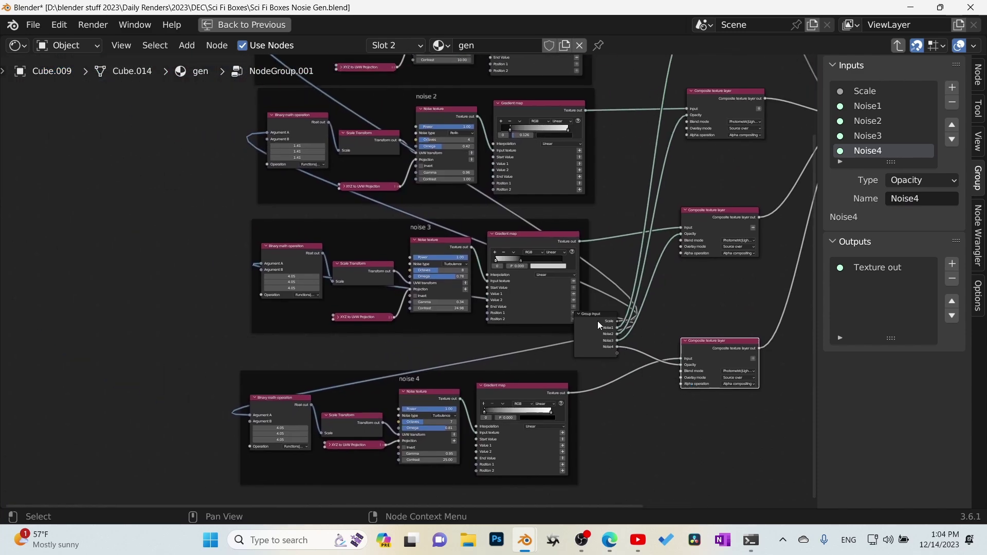
{"action": "left_click_drag", "start_coordinate": [597, 321], "coordinate": [94, 166]}
{"action": "scroll", "coordinate": [97, 209], "scroll_direction": "up", "scroll_amount": 4}
{"action": "scroll", "coordinate": [99, 267], "scroll_direction": "down", "scroll_amount": 8}
{"action": "mouse_move", "coordinate": [96, 209]}
{"action": "middle_mouse_down"}
{"action": "mouse_move", "coordinate": [99, 267]}
{"action": "mouse_move", "coordinate": [108, 216]}
{"action": "middle_mouse_up"}
{"action": "scroll", "coordinate": [411, 361], "scroll_direction": "up", "scroll_amount": 2}
{"action": "scroll", "coordinate": [605, 325], "scroll_direction": "up", "scroll_amount": 3}
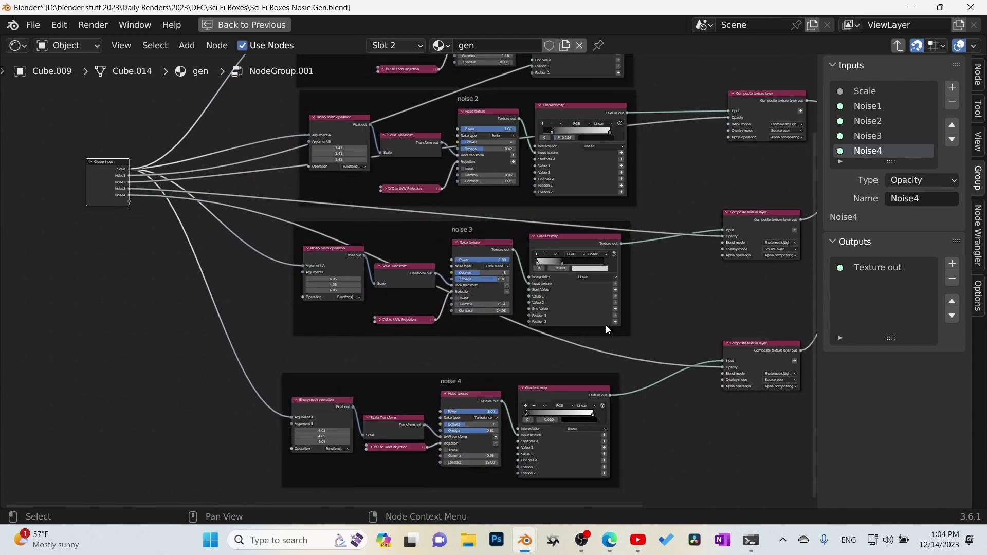
Add two reroute points to the Noise4 link and place them so it runs beneath the noise 4 frame.
{"action": "middle_click_drag", "start_coordinate": [593, 305], "coordinate": [551, 261]}
{"action": "middle_click_drag", "start_coordinate": [595, 295], "coordinate": [555, 258]}
{"action": "scroll", "coordinate": [584, 293], "scroll_direction": "up", "scroll_amount": 1}
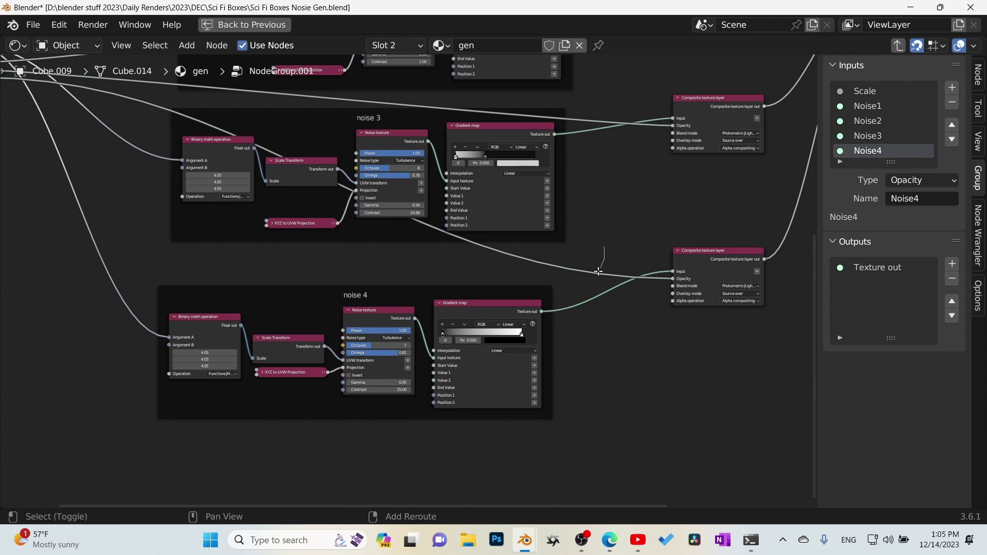
{"action": "right_click_drag", "start_coordinate": [595, 280], "coordinate": [591, 281], "text": "shift"}
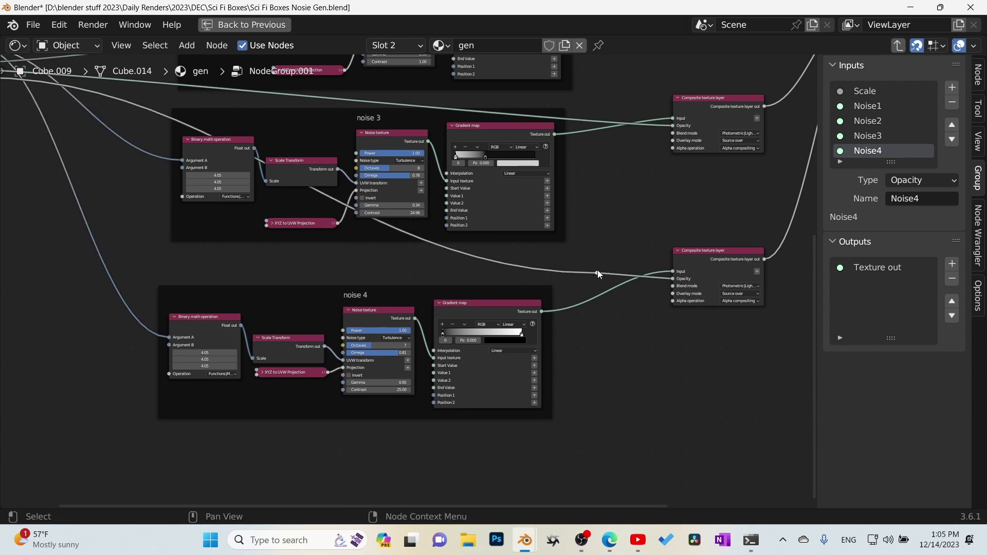
{"action": "left_click_drag", "start_coordinate": [598, 274], "coordinate": [578, 441]}
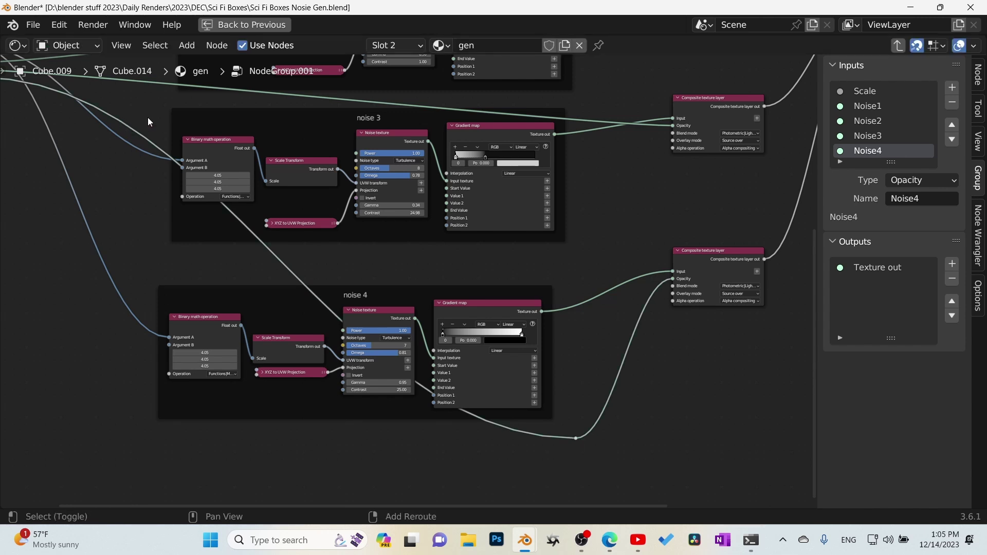
{"action": "right_click_drag", "start_coordinate": [140, 127], "coordinate": [135, 136], "text": "shift"}
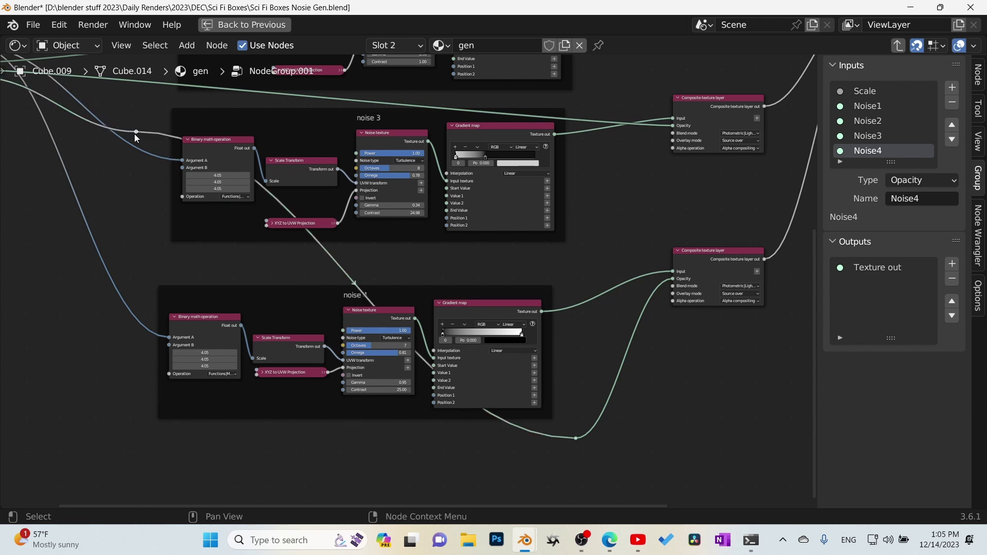
{"action": "left_click_drag", "start_coordinate": [134, 134], "coordinate": [119, 444]}
Add two reroute points to the Noise3 link and place them so it runs between the noise 2 and noise 3 frames.
{"action": "middle_click_drag", "start_coordinate": [387, 176], "coordinate": [385, 351]}
{"action": "key", "text": "shift"}
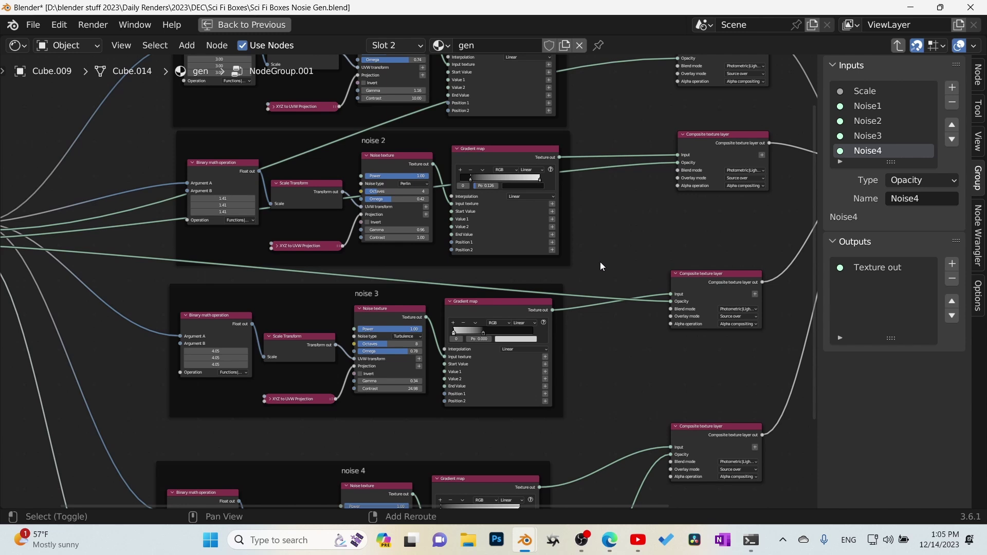
{"action": "right_click_drag", "start_coordinate": [583, 298], "coordinate": [583, 297], "text": "shift"}
{"action": "left_click_drag", "start_coordinate": [583, 303], "coordinate": [650, 280]}
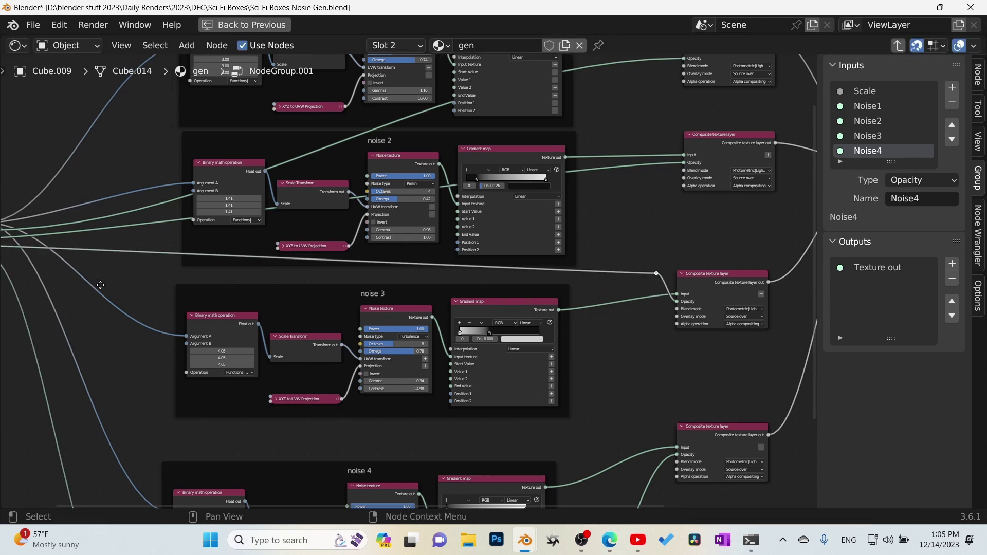
{"action": "middle_click_drag", "start_coordinate": [90, 269], "coordinate": [161, 274]}
{"action": "right_click_drag", "start_coordinate": [188, 260], "coordinate": [195, 257], "text": "shift"}
{"action": "left_click_drag", "start_coordinate": [196, 257], "coordinate": [204, 284]}
Add two reroute points to the Noise2 link and place them so it runs between the noise 1 and noise 2 frames.
{"action": "middle_click_drag", "start_coordinate": [480, 200], "coordinate": [457, 258]}
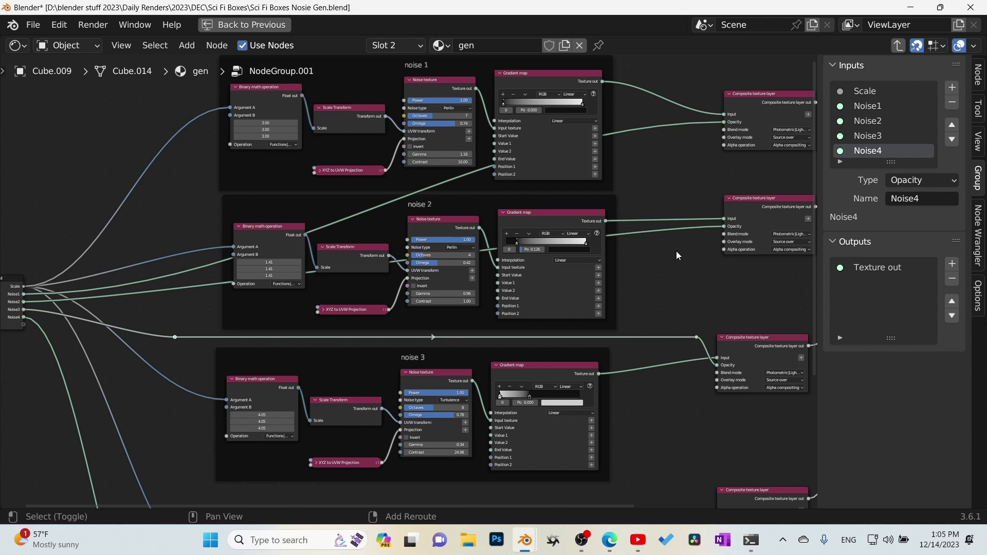
{"action": "right_click_drag", "start_coordinate": [677, 251], "coordinate": [658, 229], "text": "shift"}
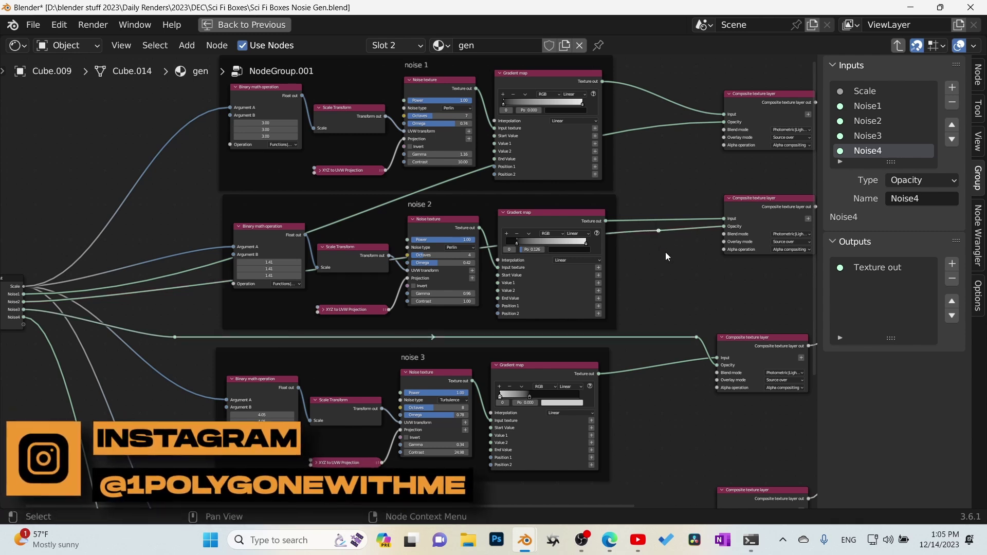
{"action": "key", "text": "g"}
{"action": "left_click", "coordinate": [705, 206]}
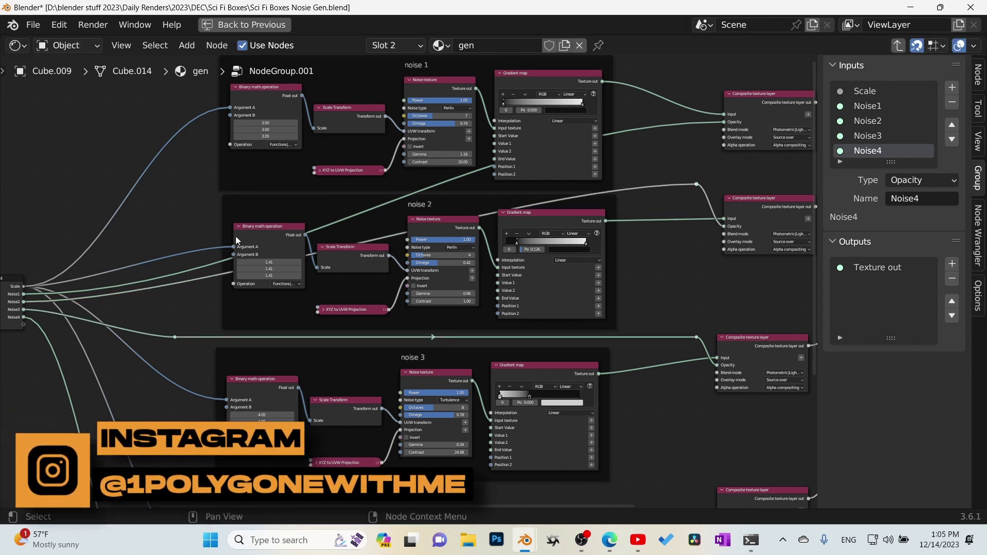
{"action": "right_click_drag", "start_coordinate": [149, 284], "coordinate": [151, 297], "text": "shift"}
{"action": "key", "text": "g"}
{"action": "left_click", "coordinate": [171, 199]}
Add two reroute points to the Noise1 link and place them so it runs above the noise 1 frame.
{"action": "middle_click_drag", "start_coordinate": [257, 92], "coordinate": [246, 180]}
{"action": "left_click_drag", "start_coordinate": [310, 143], "coordinate": [307, 112]}
{"action": "right_click_drag", "start_coordinate": [651, 206], "coordinate": [665, 217], "text": "shift"}
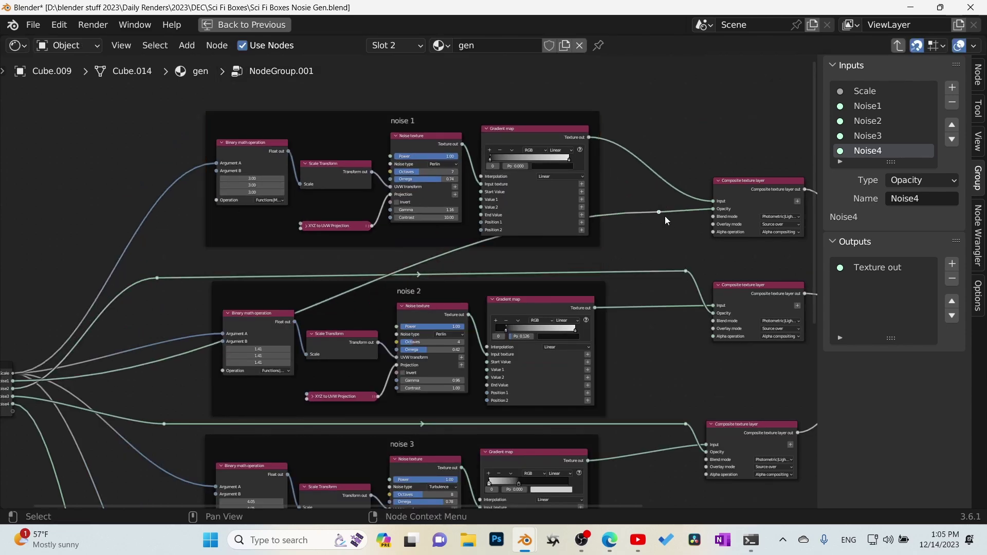
{"action": "key", "text": "g"}
{"action": "left_click", "coordinate": [632, 98]}
{"action": "right_click_drag", "start_coordinate": [219, 309], "coordinate": [226, 329], "text": "shift"}
{"action": "key", "text": "g"}
{"action": "left_click", "coordinate": [196, 104]}
Move the Group Output node close to the Composite texture node that feeds it.
{"action": "scroll", "coordinate": [471, 378], "scroll_direction": "down", "scroll_amount": 1}
{"action": "mouse_move", "coordinate": [470, 378]}
{"action": "middle_mouse_down"}
{"action": "mouse_move", "coordinate": [487, 309]}
{"action": "mouse_move", "coordinate": [484, 386]}
{"action": "middle_mouse_up"}
{"action": "middle_click_drag", "start_coordinate": [516, 343], "coordinate": [524, 264]}
{"action": "scroll", "coordinate": [514, 277], "scroll_direction": "down", "scroll_amount": 4}
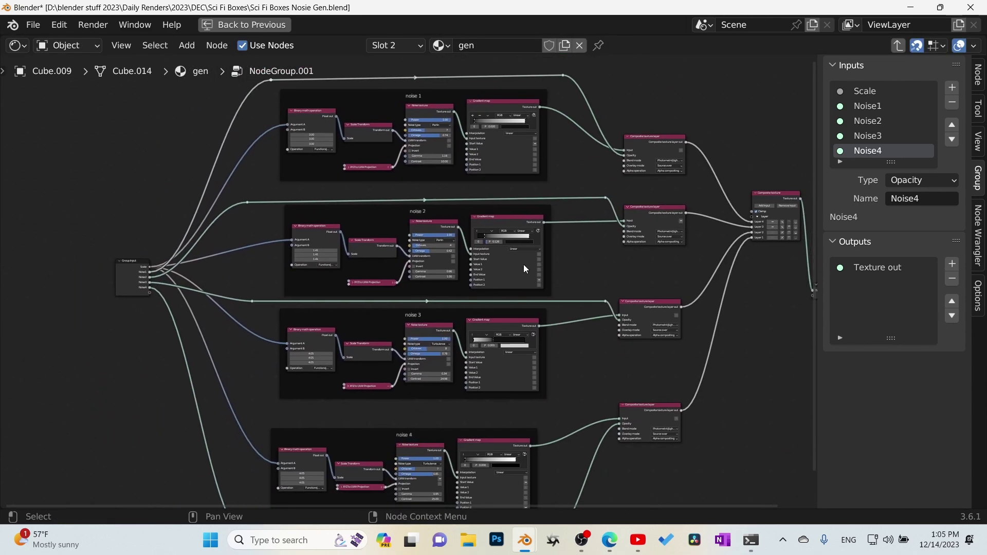
{"action": "scroll", "coordinate": [522, 301], "scroll_direction": "down", "scroll_amount": 2}
{"action": "middle_click_drag", "start_coordinate": [485, 306], "coordinate": [432, 312]}
{"action": "scroll", "coordinate": [563, 322], "scroll_direction": "up", "scroll_amount": 2}
{"action": "middle_click_drag", "start_coordinate": [581, 334], "coordinate": [339, 368]}
{"action": "left_click_drag", "start_coordinate": [518, 335], "coordinate": [531, 246]}
{"action": "scroll", "coordinate": [450, 324], "scroll_direction": "up", "scroll_amount": 1}
{"action": "key", "text": "Home"}
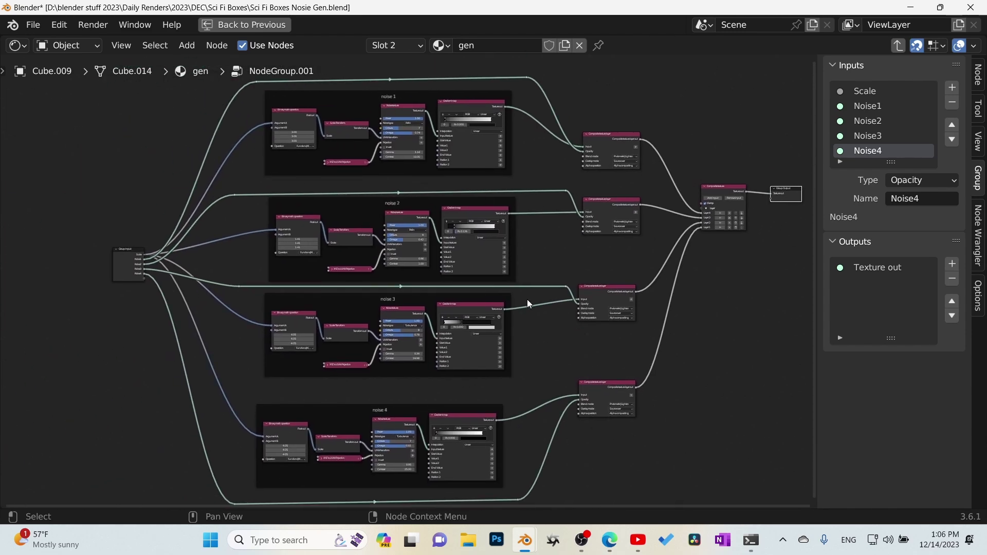
Leave the node group and move the group node closer to the Universal material node.
{"action": "scroll", "coordinate": [525, 301], "scroll_direction": "up", "scroll_amount": 2}
{"action": "key", "text": "Tab"}
{"action": "scroll", "coordinate": [518, 310], "scroll_direction": "down", "scroll_amount": 2}
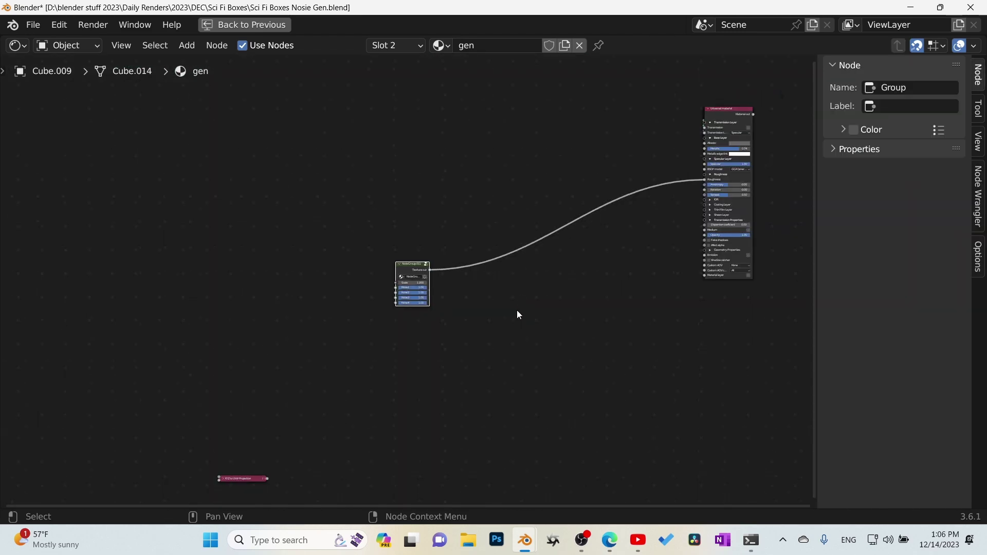
{"action": "left_click_drag", "start_coordinate": [418, 273], "coordinate": [621, 183]}
{"action": "key", "text": "KP_Decimal"}
{"action": "scroll", "coordinate": [416, 280], "scroll_direction": "up", "scroll_amount": 4}
{"action": "scroll", "coordinate": [417, 280], "scroll_direction": "up", "scroll_amount": 5}
Reset Noise1, Noise2, Noise3 and Noise4 on the group node to 0.00.
{"action": "key", "text": "BackSpace"}
{"action": "key", "text": "BackSpace"}
{"action": "key", "text": "BackSpace"}
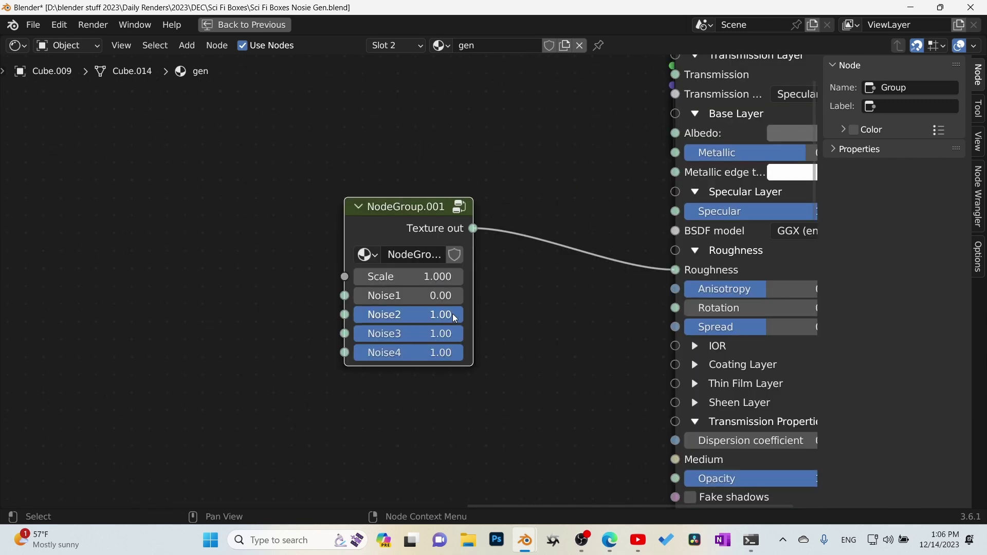
{"action": "key", "text": "BackSpace"}
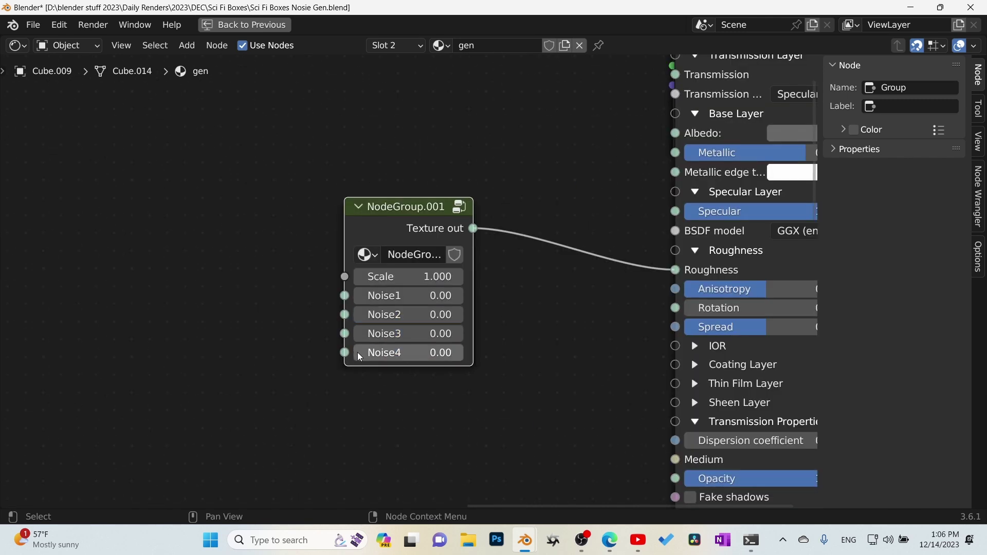
Restore the split workspace and test the group node's Noise3 at 1.00 on the rendered box.
{"action": "key", "text": "ctrl+space"}
{"action": "mouse_move", "coordinate": [190, 258]}
{"action": "middle_mouse_down"}
{"action": "mouse_move", "coordinate": [101, 265]}
{"action": "mouse_move", "coordinate": [218, 181]}
{"action": "mouse_move", "coordinate": [242, 213]}
{"action": "mouse_move", "coordinate": [204, 303]}
{"action": "mouse_move", "coordinate": [149, 320]}
{"action": "mouse_move", "coordinate": [209, 316]}
{"action": "middle_mouse_up"}
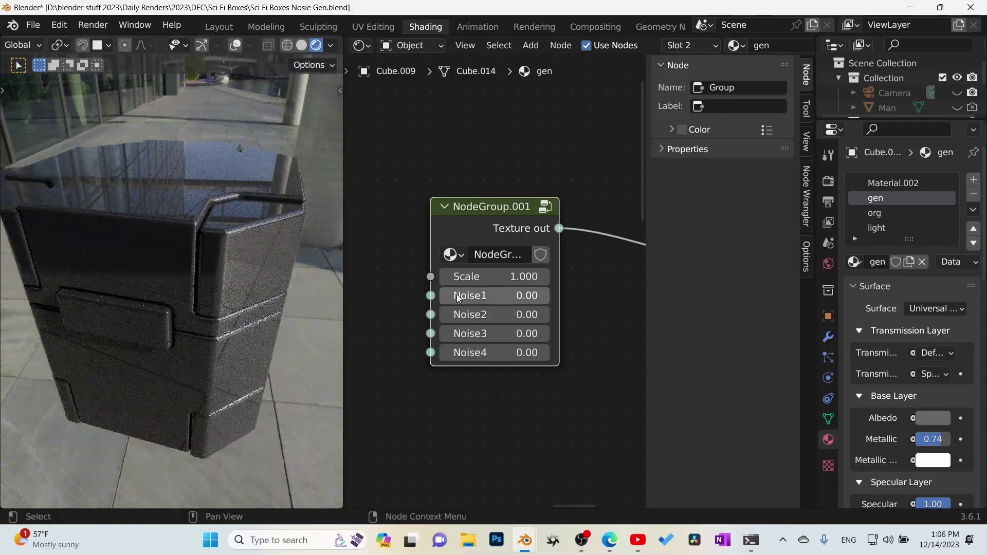
{"action": "left_click_drag", "start_coordinate": [456, 295], "coordinate": [529, 334]}
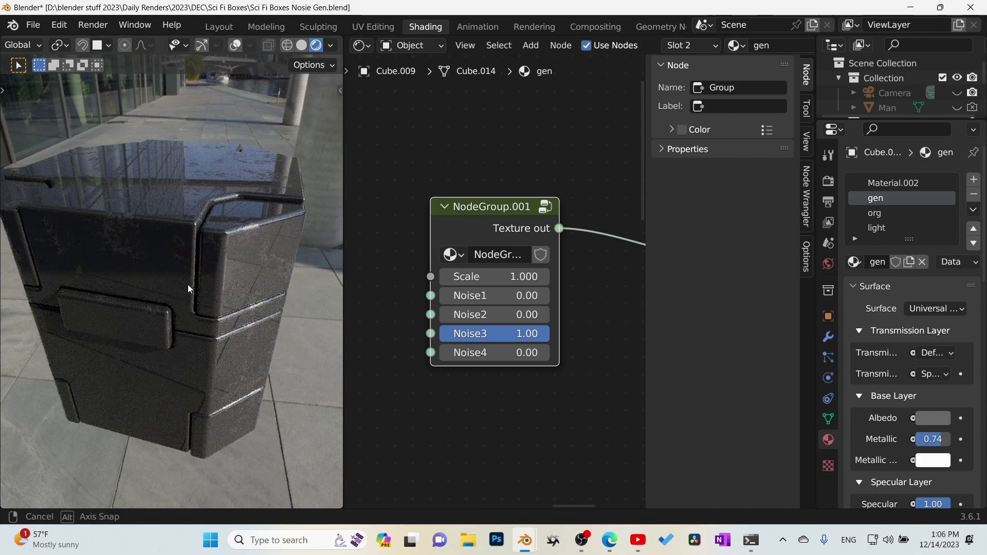
{"action": "middle_click_drag", "start_coordinate": [187, 285], "coordinate": [221, 263]}
Try the group node with Noise4 at 1.00, Scale at 3.900 and Noise3 at 0.55.
{"action": "left_click_drag", "start_coordinate": [507, 334], "coordinate": [530, 353]}
{"action": "middle_click_drag", "start_coordinate": [143, 293], "coordinate": [140, 339]}
{"action": "left_click_drag", "start_coordinate": [467, 276], "coordinate": [503, 277]}
{"action": "left_click_drag", "start_coordinate": [478, 334], "coordinate": [520, 333]}
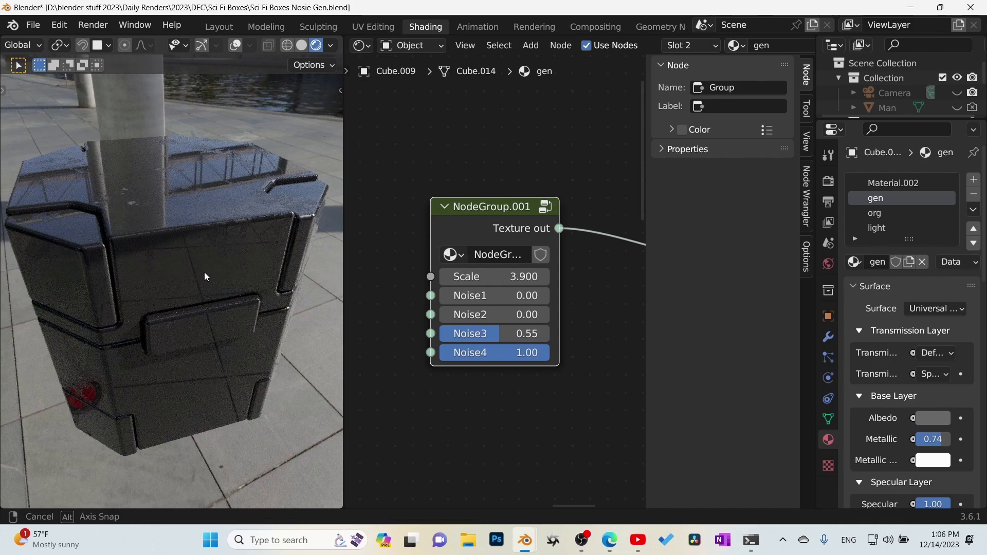
Set the group node's Scale to 2.200, Noise2 to 0.28 and Noise1 to 0.19.
{"action": "middle_click_drag", "start_coordinate": [204, 277], "coordinate": [195, 259]}
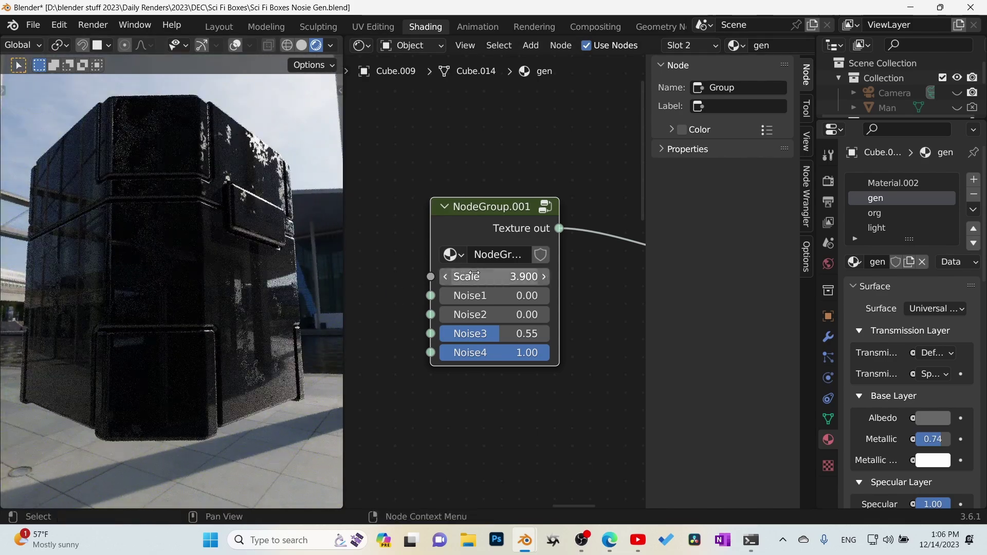
{"action": "mouse_move", "coordinate": [474, 275]}
{"action": "left_mouse_down"}
{"action": "mouse_move", "coordinate": [434, 276]}
{"action": "mouse_move", "coordinate": [476, 276]}
{"action": "mouse_move", "coordinate": [457, 276]}
{"action": "left_mouse_up"}
{"action": "left_click_drag", "start_coordinate": [496, 314], "coordinate": [526, 314]}
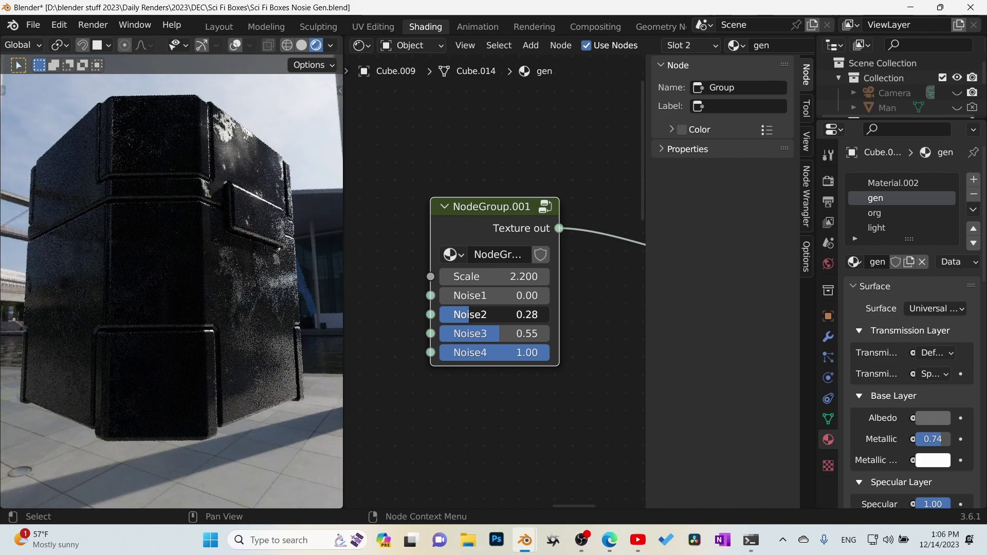
{"action": "left_click_drag", "start_coordinate": [468, 296], "coordinate": [488, 296]}
View the box from above and set Noise1 to 0.39, Noise2 to 0.19, Noise3 to 0.41 and Noise4 to 0.72.
{"action": "middle_click_drag", "start_coordinate": [224, 227], "coordinate": [226, 267]}
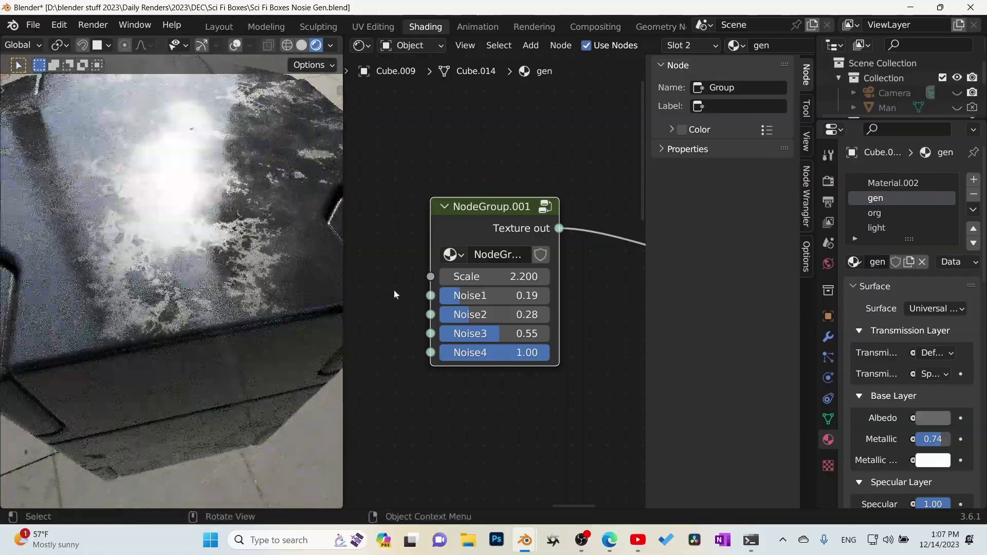
{"action": "left_click_drag", "start_coordinate": [482, 296], "coordinate": [492, 352]}
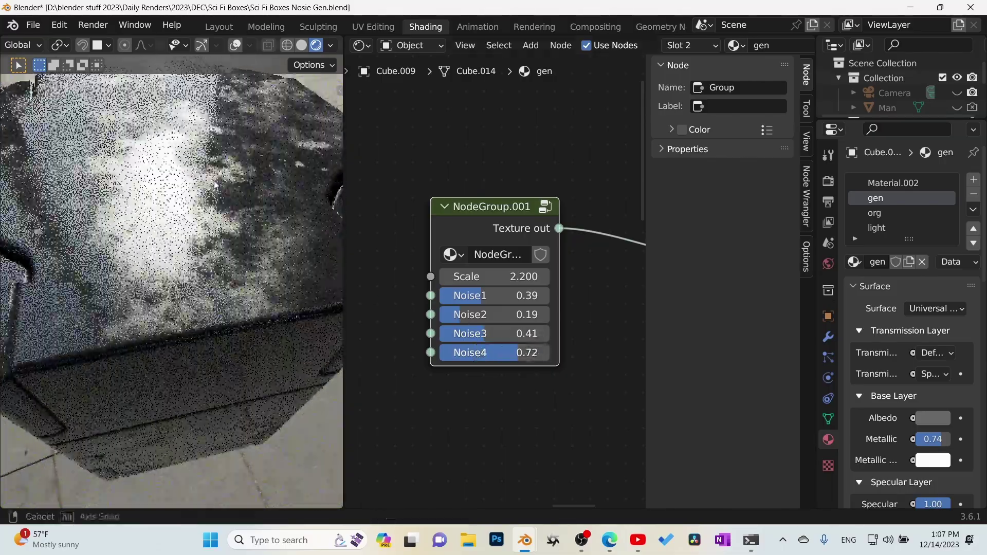
{"action": "middle_click_drag", "start_coordinate": [241, 206], "coordinate": [175, 174]}
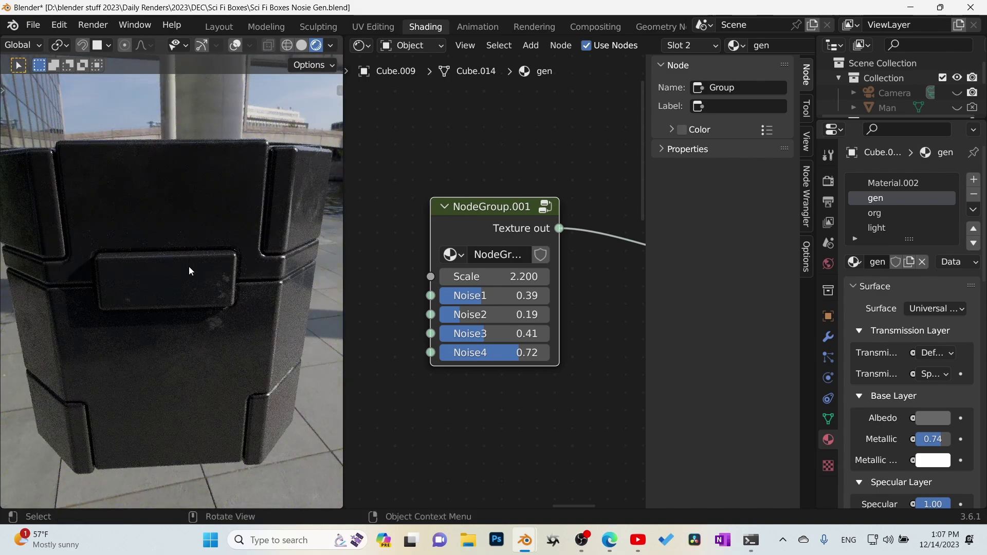
Shift the group node slightly toward the material node and inspect the rendered box from the front and above.
{"action": "middle_click_drag", "start_coordinate": [189, 271], "coordinate": [420, 277]}
{"action": "left_click_drag", "start_coordinate": [473, 220], "coordinate": [508, 238]}
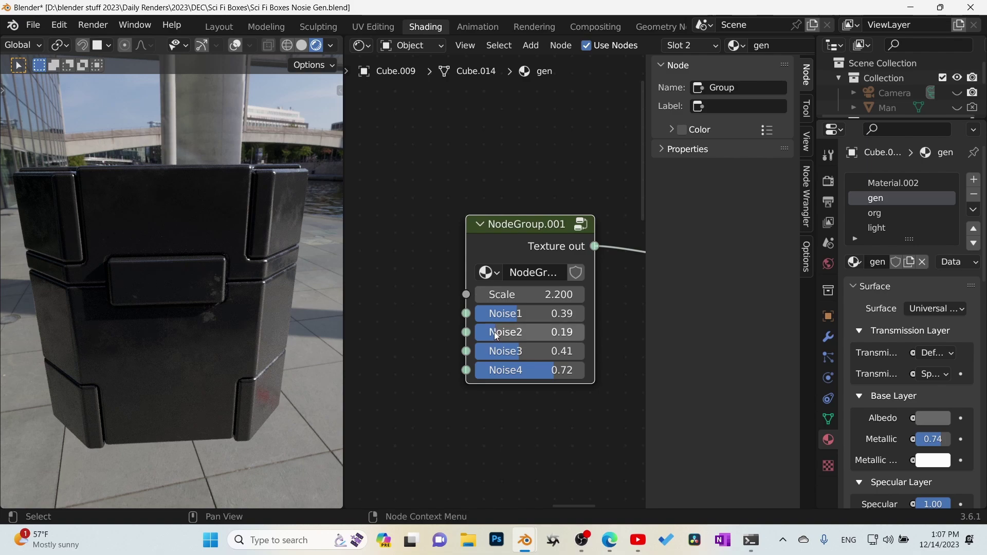
{"action": "middle_click_drag", "start_coordinate": [309, 279], "coordinate": [212, 313]}
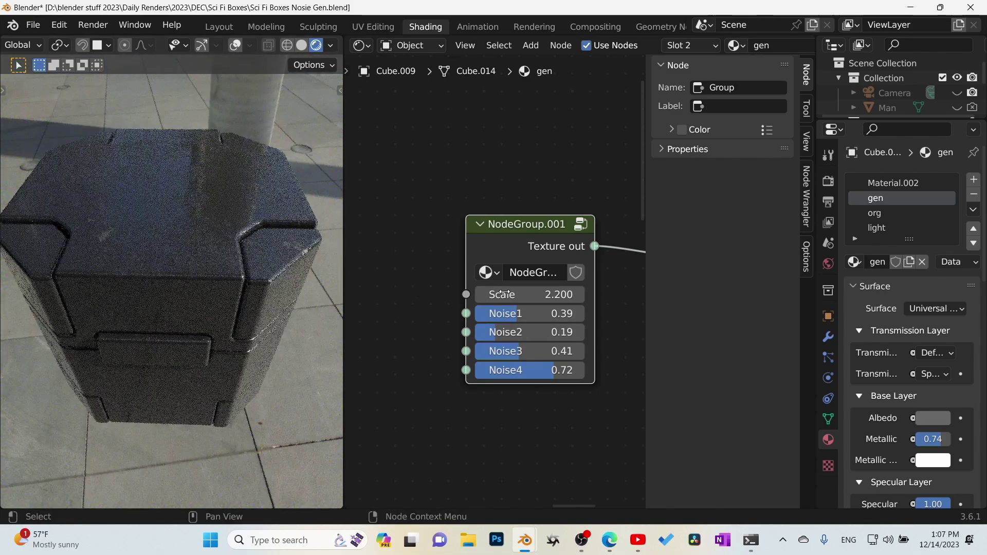
Open the noise node group for editing in a maximized node editor and add a fifth layer input to its Composite texture node.
{"action": "left_click_drag", "start_coordinate": [556, 226], "coordinate": [514, 227]}
{"action": "key", "text": "Tab"}
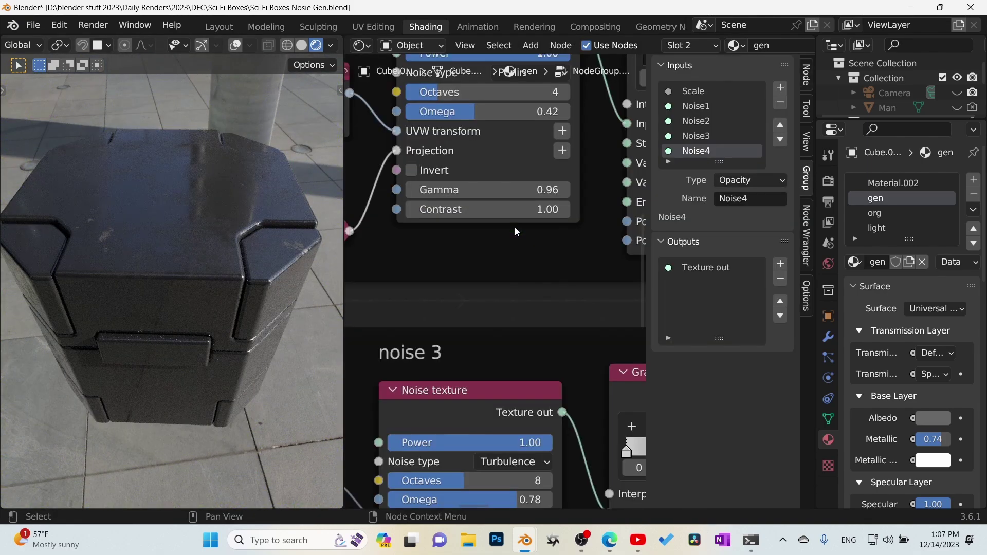
{"action": "key", "text": "ctrl+space"}
{"action": "scroll", "coordinate": [565, 272], "scroll_direction": "down", "scroll_amount": 8}
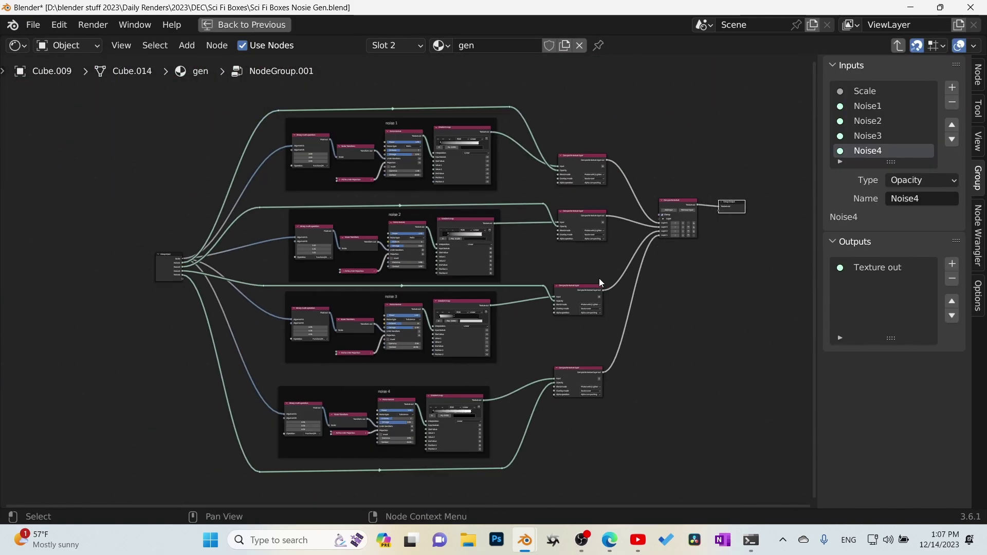
{"action": "scroll", "coordinate": [565, 272], "scroll_direction": "up", "scroll_amount": 8}
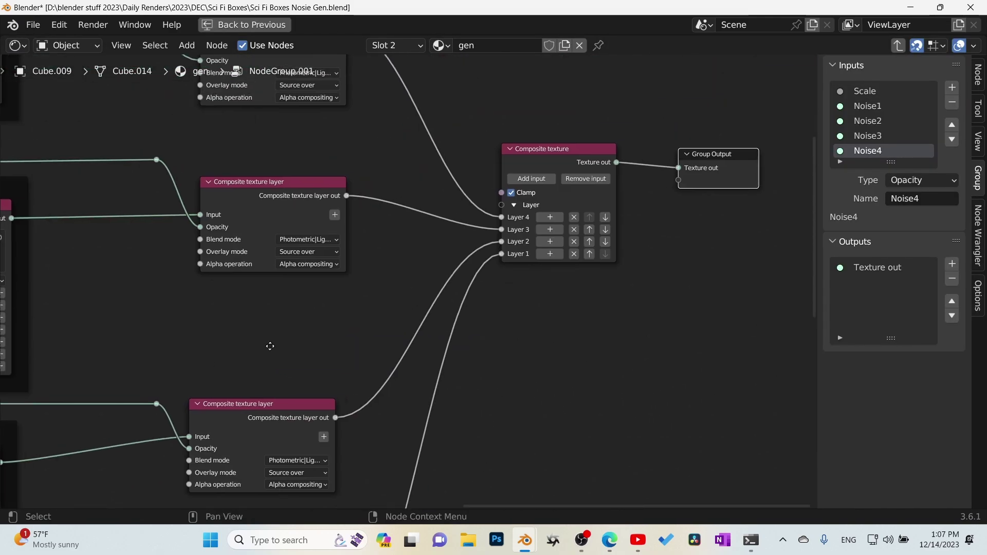
{"action": "scroll", "coordinate": [502, 340], "scroll_direction": "up", "scroll_amount": 1}
{"action": "middle_click_drag", "start_coordinate": [499, 306], "coordinate": [491, 424]}
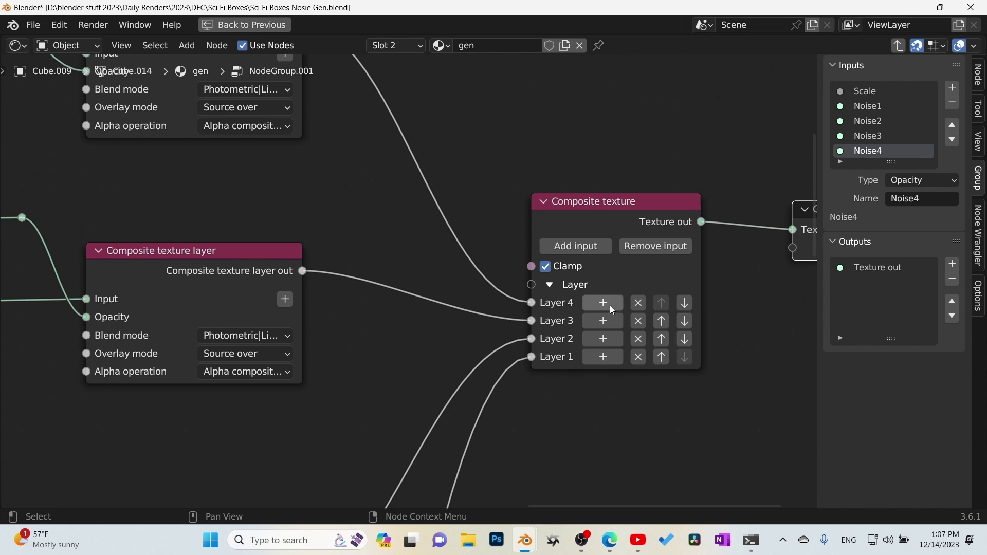
{"action": "left_click", "coordinate": [576, 247]}
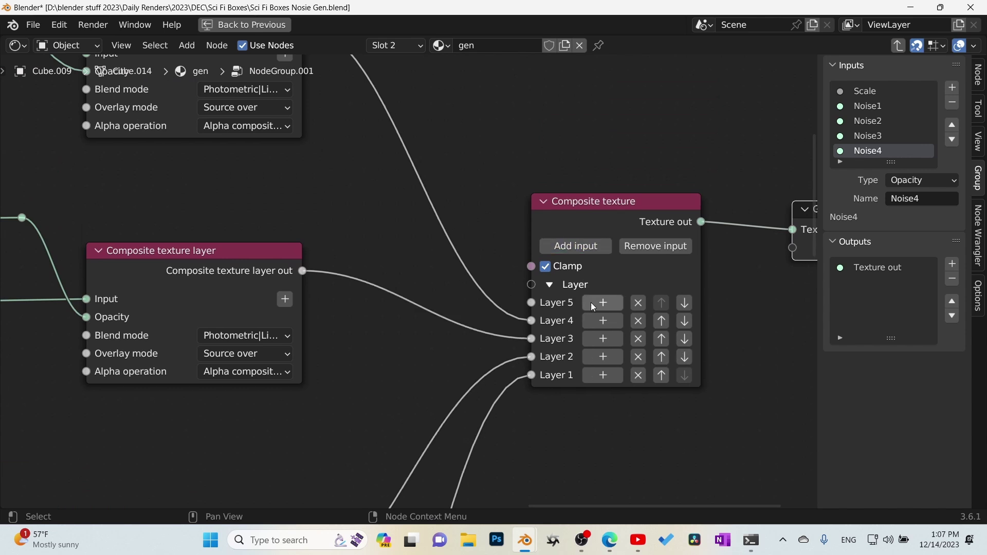
Duplicate a Composite texture layer node above the noise 1 layer and connect its output to Layer 5 of the Composite texture.
{"action": "middle_click_drag", "start_coordinate": [246, 255], "coordinate": [247, 324]}
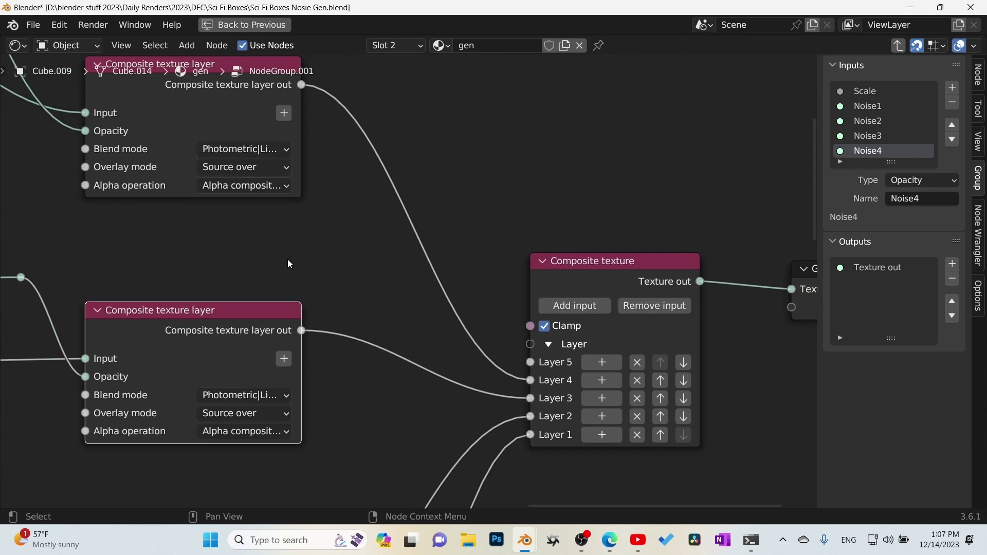
{"action": "key", "text": "shift+d"}
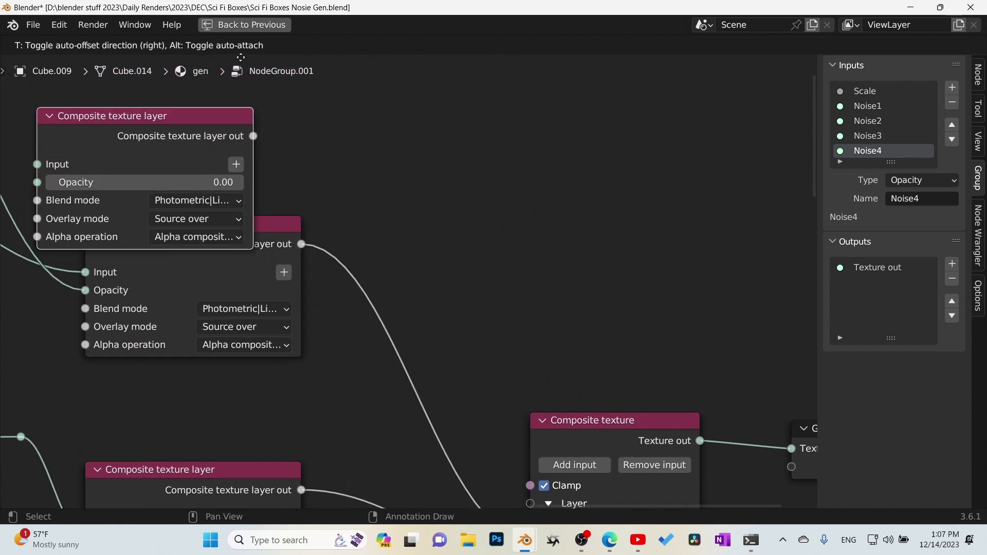
{"action": "left_click", "coordinate": [284, 168]}
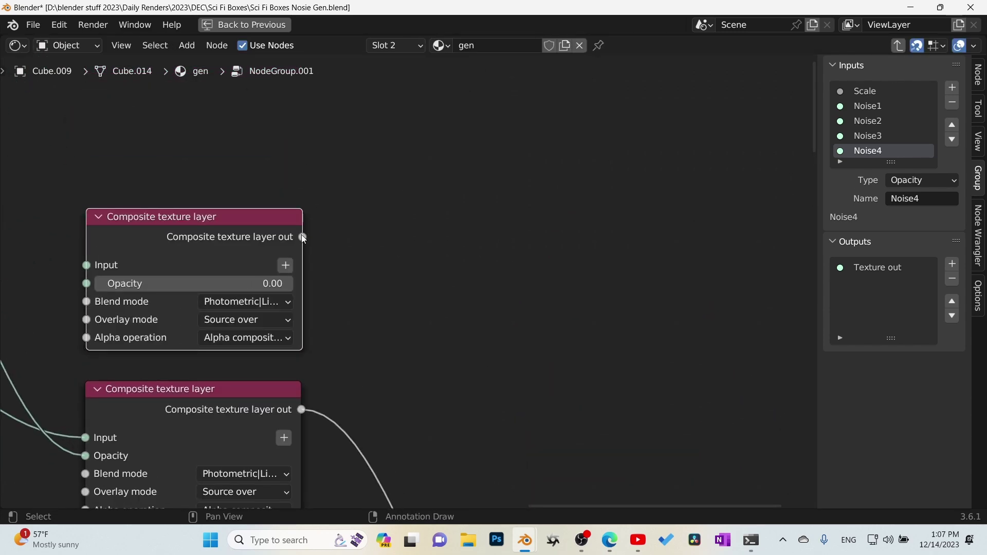
{"action": "left_click_drag", "start_coordinate": [303, 238], "coordinate": [541, 383]}
Expose the new composite layer's Input and Opacity as group inputs, and return to the material's node tree.
{"action": "middle_click_drag", "start_coordinate": [243, 165], "coordinate": [403, 345]}
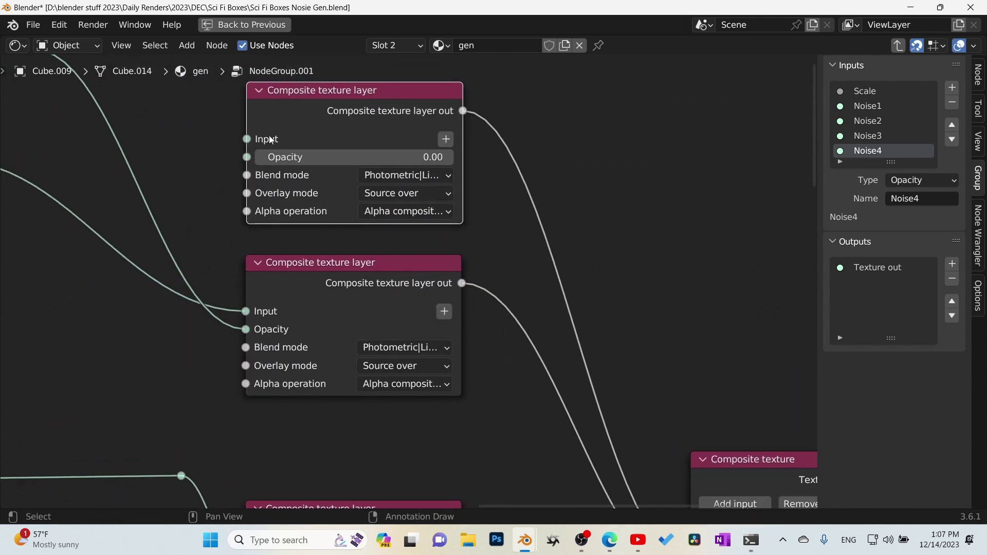
{"action": "middle_click_drag", "start_coordinate": [210, 136], "coordinate": [293, 203]}
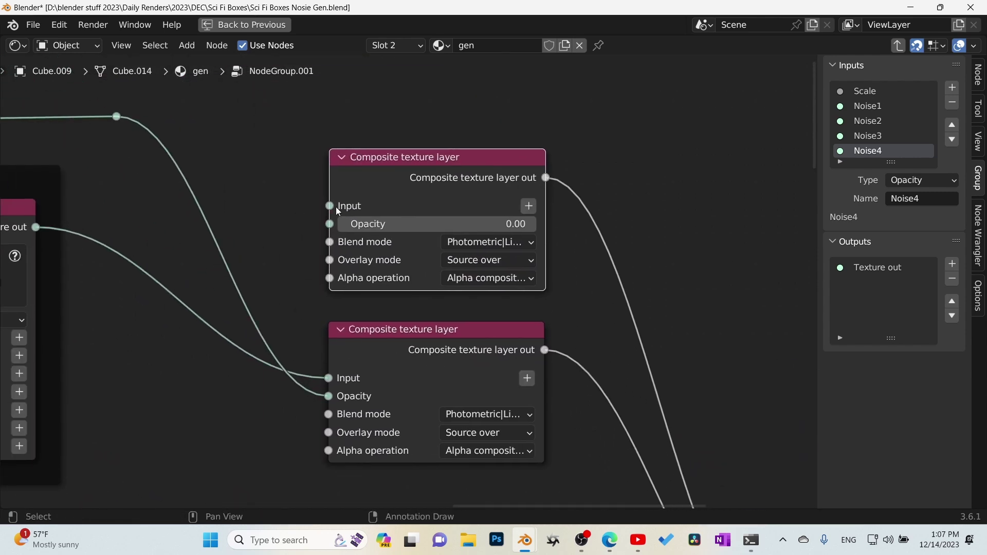
{"action": "left_click_drag", "start_coordinate": [330, 206], "coordinate": [273, 406]}
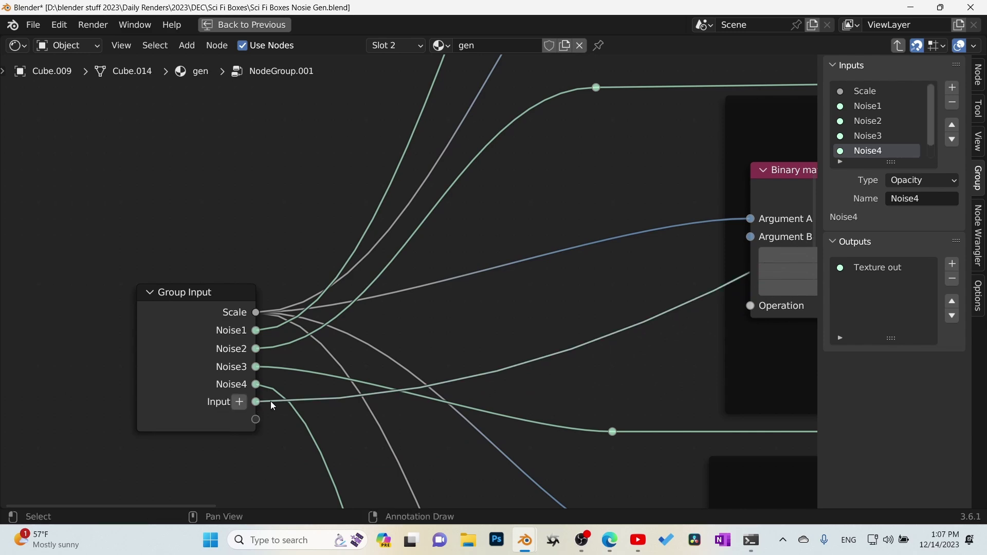
{"action": "scroll", "coordinate": [541, 314], "scroll_direction": "down", "scroll_amount": 5}
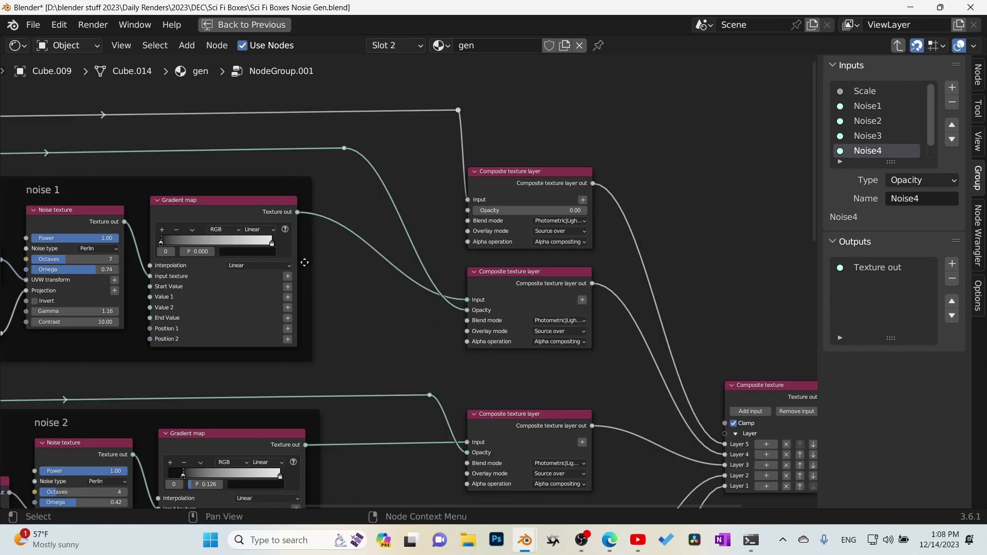
{"action": "middle_click_drag", "start_coordinate": [304, 262], "coordinate": [432, 294]}
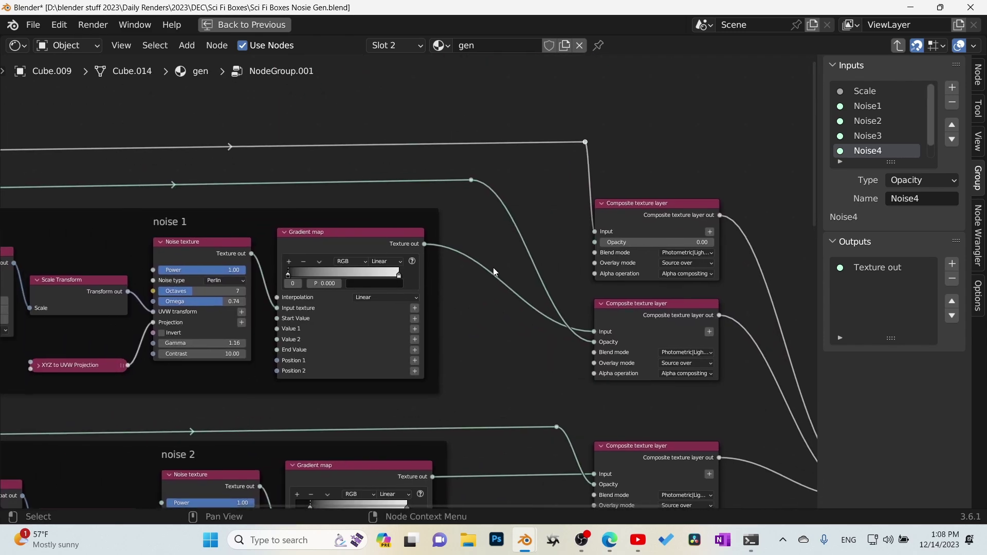
{"action": "left_click_drag", "start_coordinate": [593, 242], "coordinate": [283, 360]}
{"action": "key", "text": "Home"}
{"action": "key", "text": "Tab"}
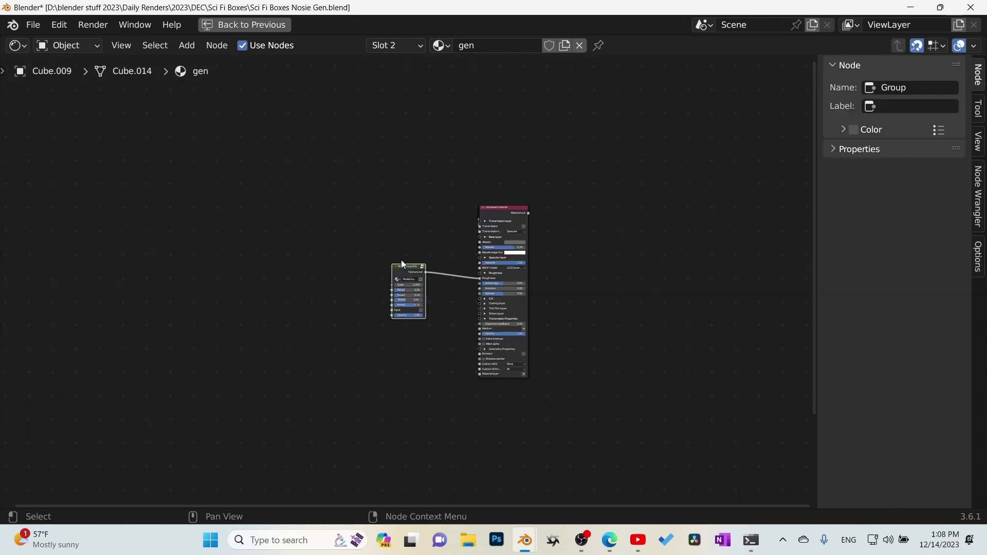
Restore the split layout, set the group node's Opacity to 0.00 and inspect the rendered box from other angles.
{"action": "scroll", "coordinate": [399, 332], "scroll_direction": "up", "scroll_amount": 7}
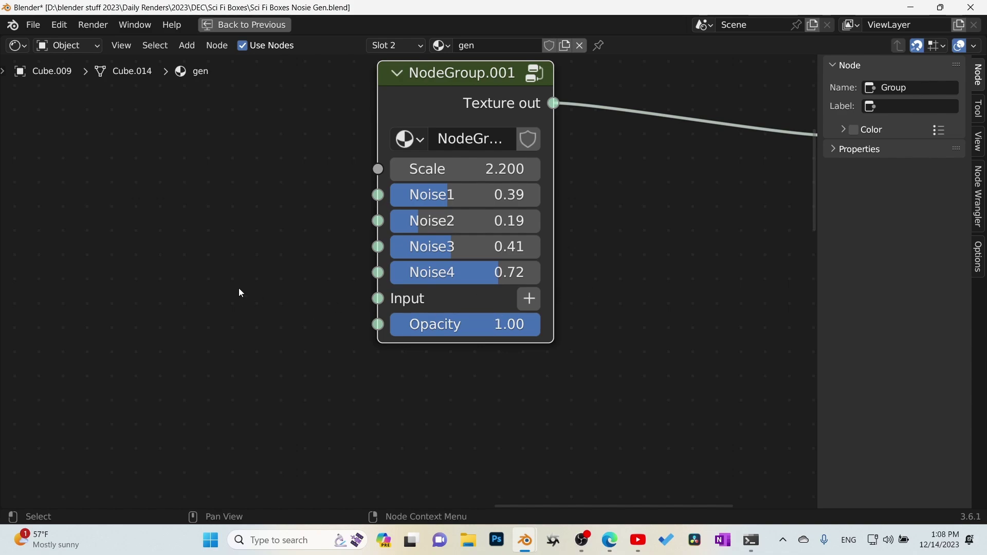
{"action": "scroll", "coordinate": [240, 289], "scroll_direction": "down", "scroll_amount": 4}
{"action": "key", "text": "ctrl+space"}
{"action": "mouse_move", "coordinate": [178, 248]}
{"action": "middle_mouse_down"}
{"action": "mouse_move", "coordinate": [75, 260]}
{"action": "mouse_move", "coordinate": [61, 294]}
{"action": "middle_mouse_up"}
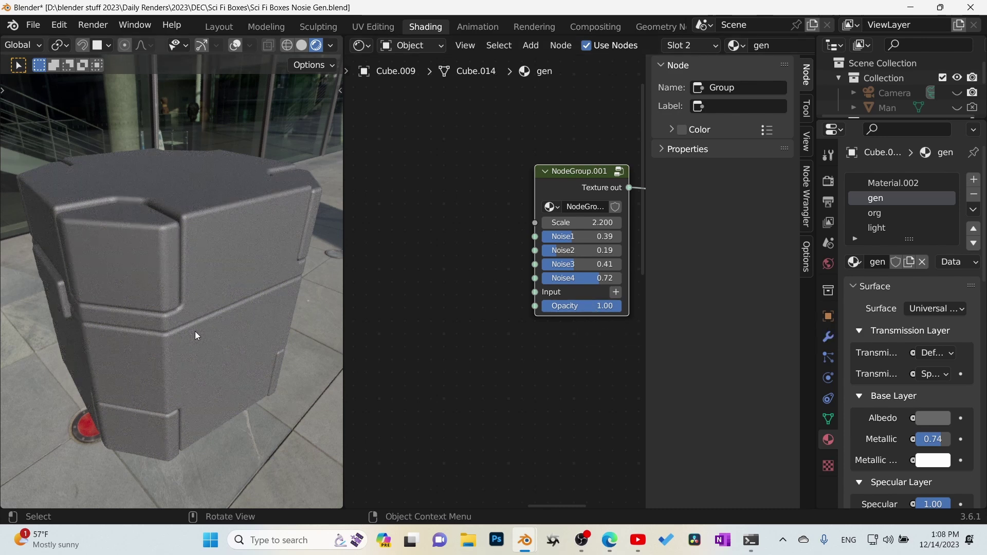
{"action": "left_click_drag", "start_coordinate": [607, 306], "coordinate": [534, 306]}
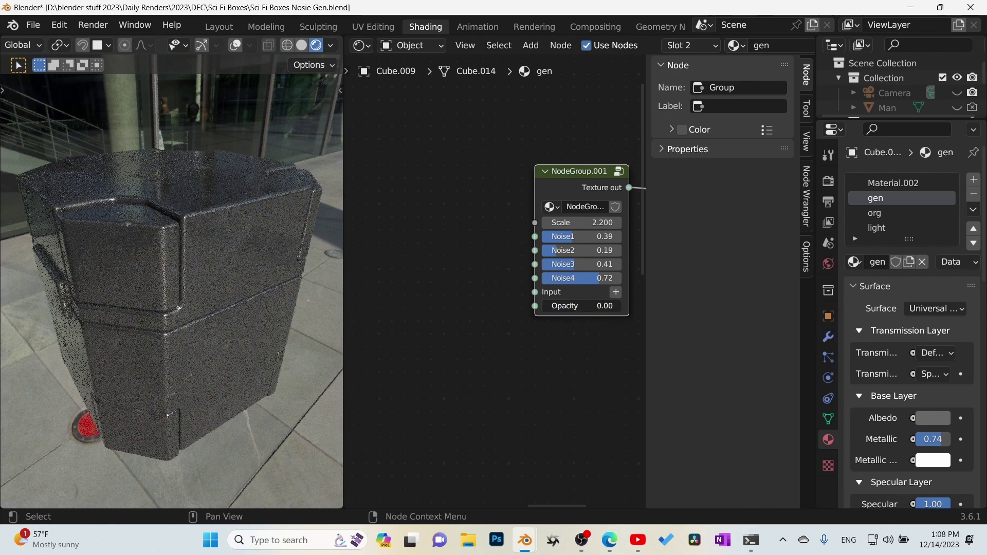
{"action": "middle_click_drag", "start_coordinate": [300, 278], "coordinate": [329, 231]}
Add a Noise texture beside the group node, set its Contrast to 50.00 and connect it to the group's Input.
{"action": "middle_click_drag", "start_coordinate": [465, 324], "coordinate": [501, 325]}
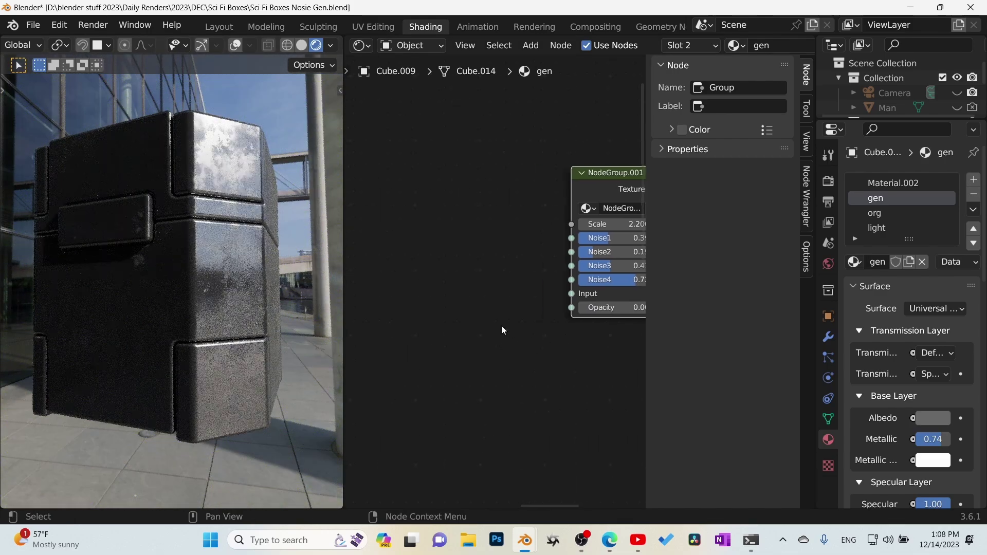
{"action": "key", "text": "q"}
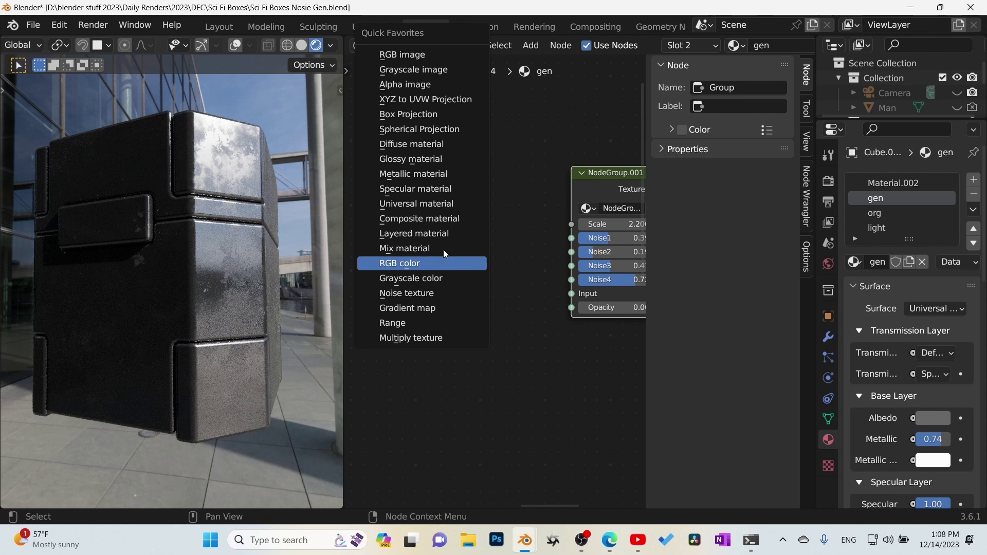
{"action": "left_click", "coordinate": [433, 294]}
{"action": "left_click", "coordinate": [510, 339]}
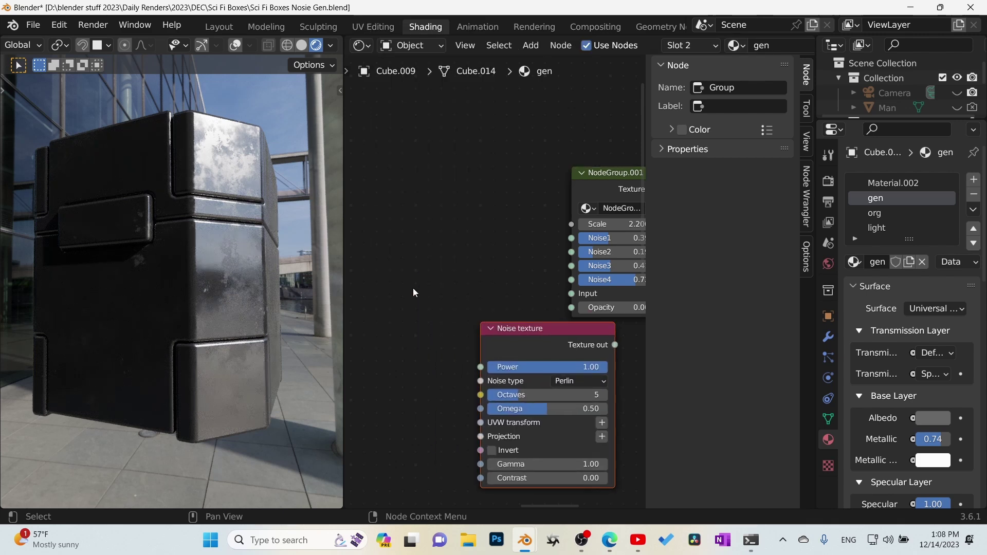
{"action": "left_click_drag", "start_coordinate": [513, 330], "coordinate": [384, 239]}
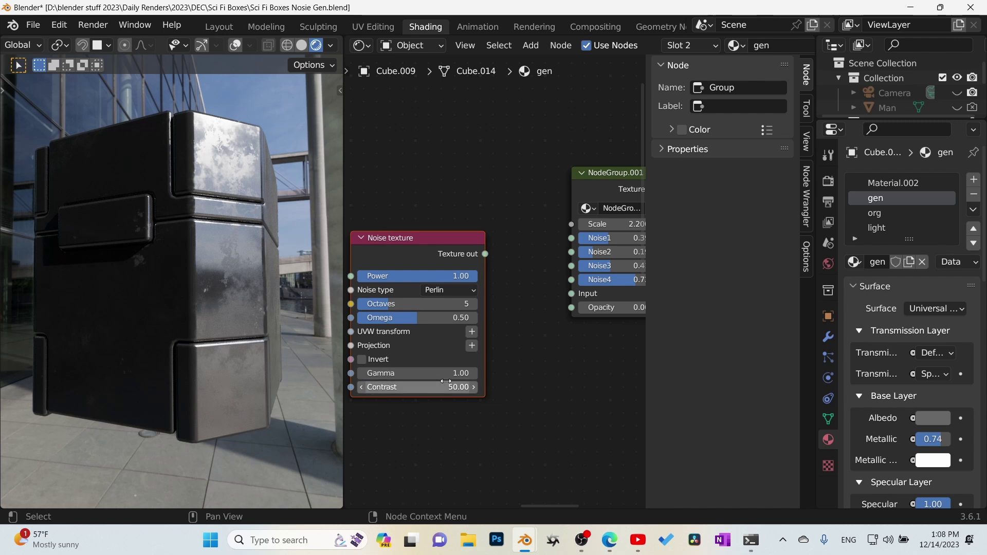
{"action": "left_click_drag", "start_coordinate": [486, 254], "coordinate": [585, 297]}
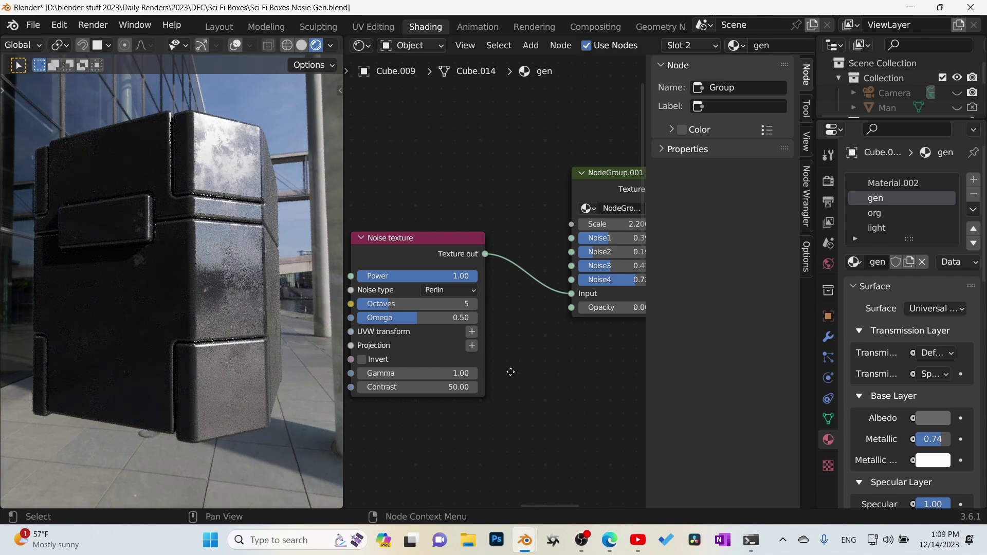
Try the group node's Opacity at 1.00 and inspect the noise pattern on the box from above.
{"action": "middle_click_drag", "start_coordinate": [511, 372], "coordinate": [416, 371]}
{"action": "left_click_drag", "start_coordinate": [513, 308], "coordinate": [586, 307]}
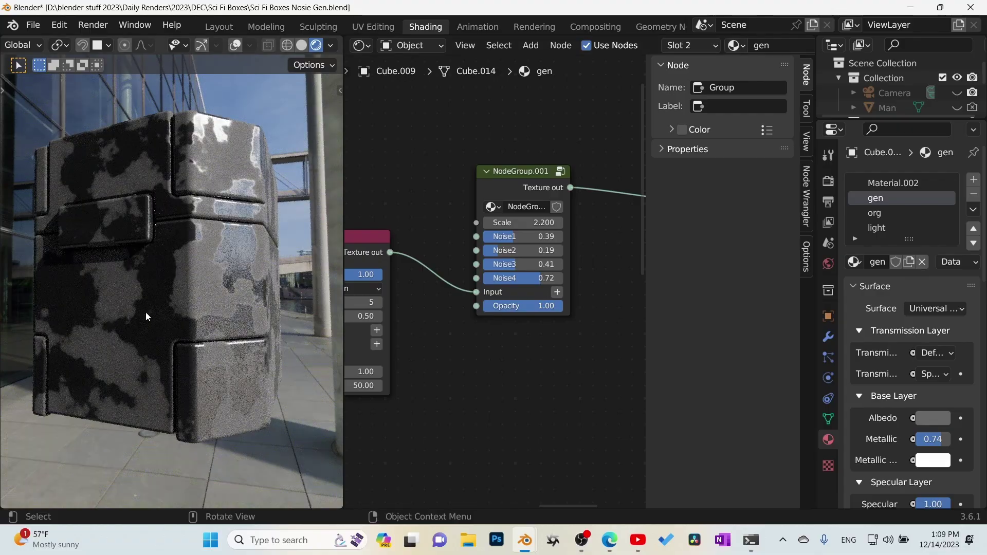
{"action": "middle_click_drag", "start_coordinate": [146, 317], "coordinate": [218, 245]}
{"action": "scroll", "coordinate": [262, 225], "scroll_direction": "up", "scroll_amount": 3}
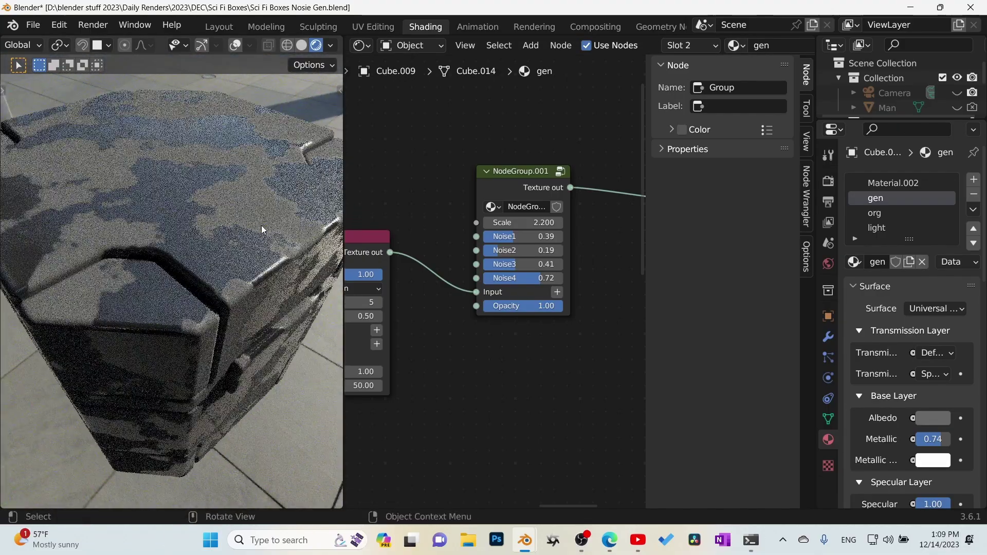
{"action": "middle_click_drag", "start_coordinate": [197, 181], "coordinate": [226, 177]}
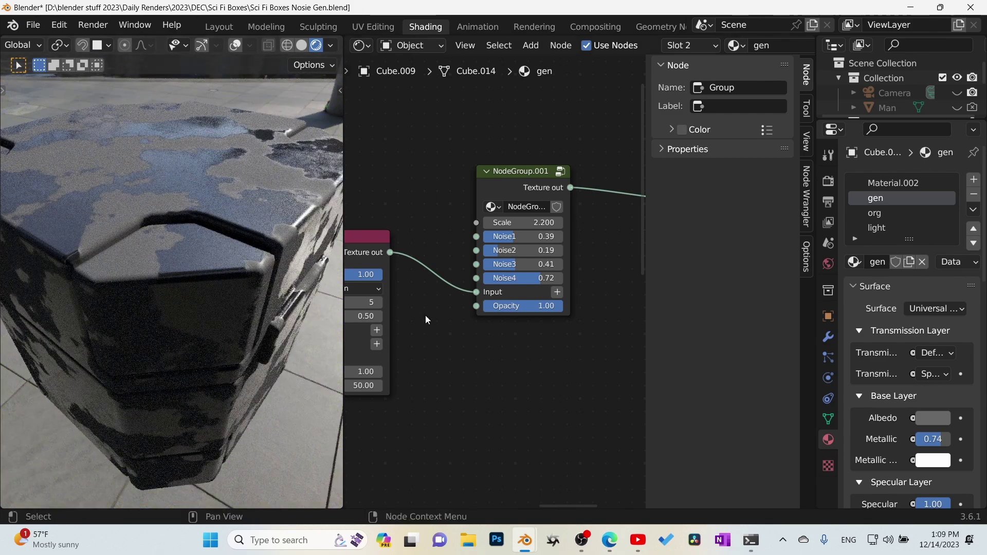
Set the group node's Opacity to 0.19, inspect the box, and line the Noise texture node up with the group's Input.
{"action": "left_click_drag", "start_coordinate": [546, 306], "coordinate": [481, 306]}
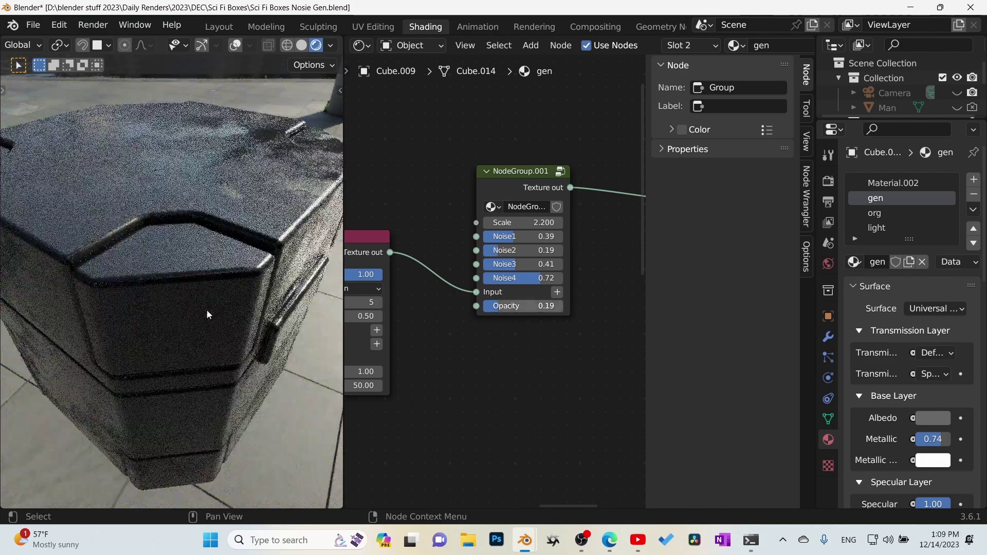
{"action": "middle_click_drag", "start_coordinate": [154, 234], "coordinate": [135, 197]}
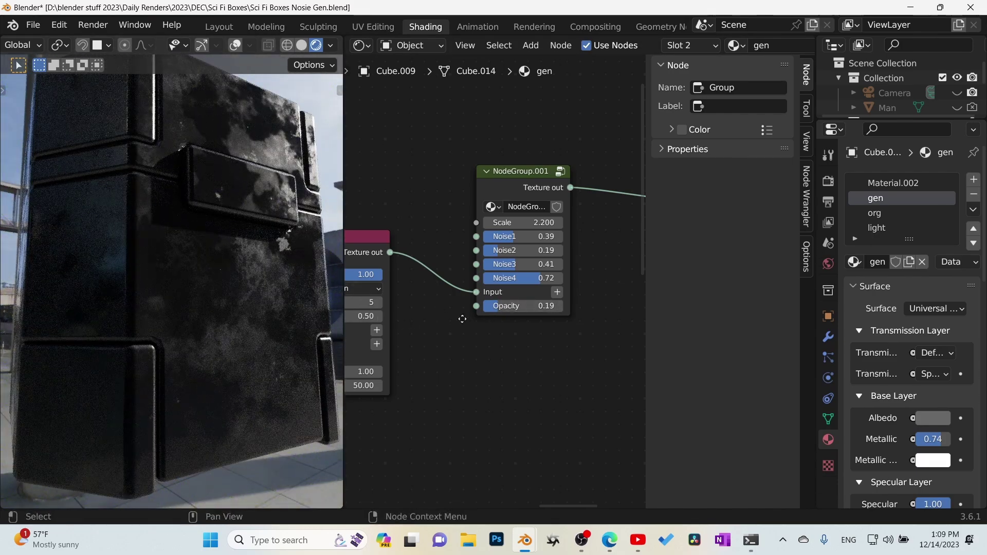
{"action": "middle_click_drag", "start_coordinate": [462, 318], "coordinate": [564, 321]}
{"action": "left_click_drag", "start_coordinate": [432, 250], "coordinate": [471, 288]}
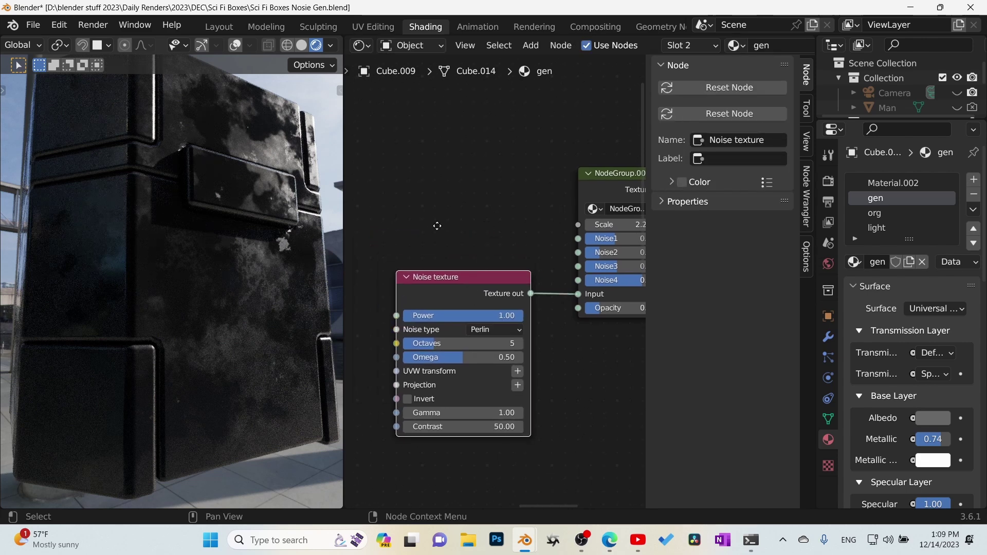
{"action": "middle_click_drag", "start_coordinate": [437, 226], "coordinate": [335, 218]}
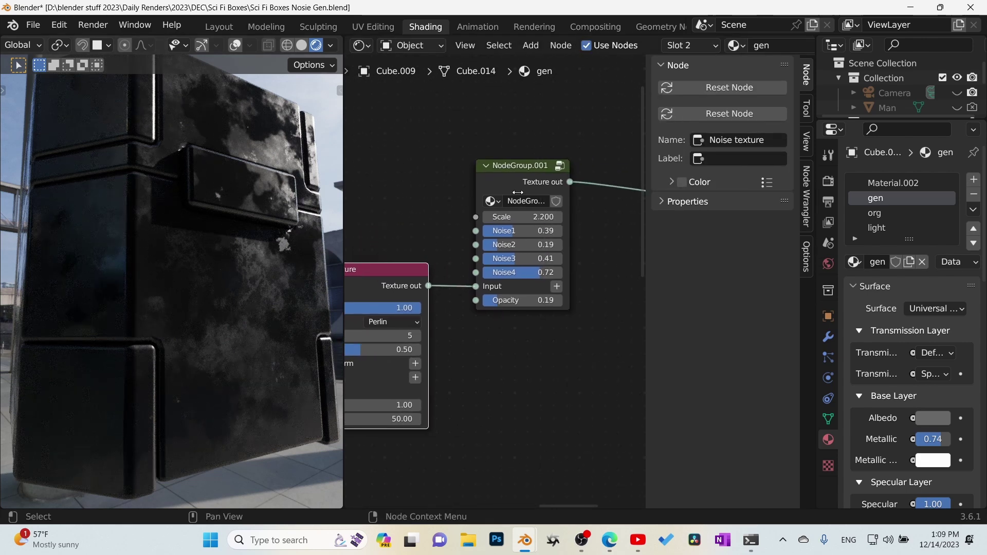
Widen the group node, set both its name and label to "my GEn", and give the node group a fake user.
{"action": "left_click", "coordinate": [508, 164]}
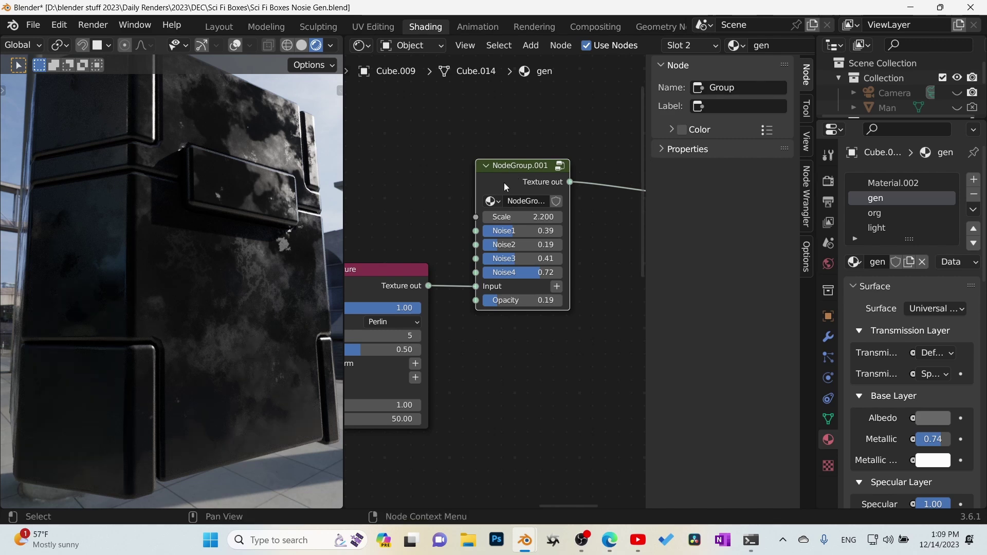
{"action": "left_click_drag", "start_coordinate": [474, 184], "coordinate": [448, 185]}
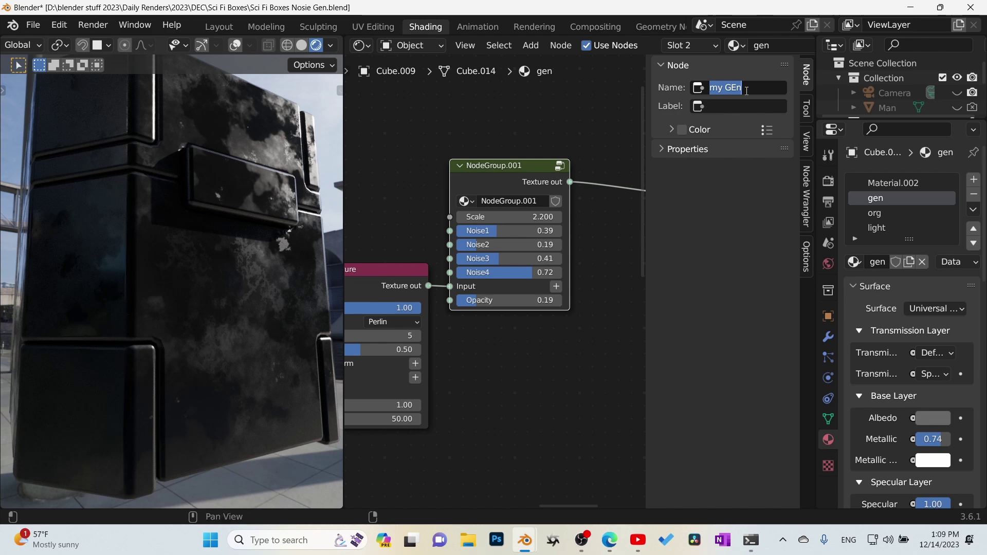
{"action": "type", "text": "my GEn"}
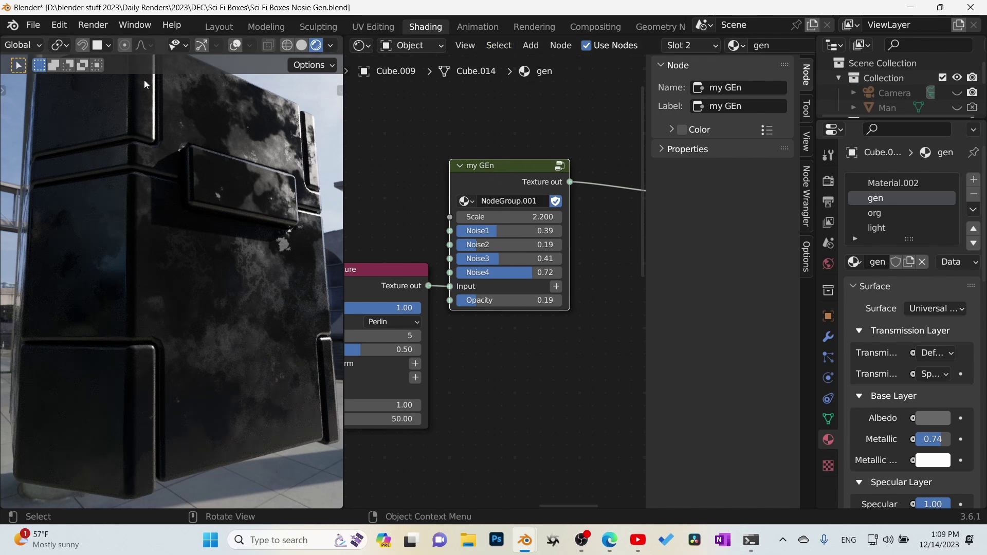
Open the file path preferences and review the configured asset libraries.
{"action": "left_click", "coordinate": [42, 27]}
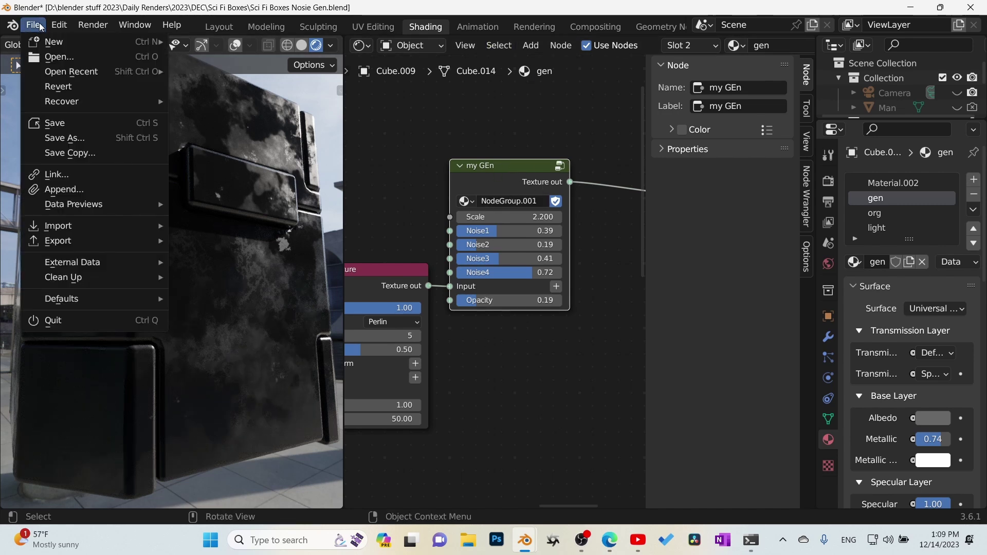
{"action": "mouse_move", "coordinate": [60, 29]}
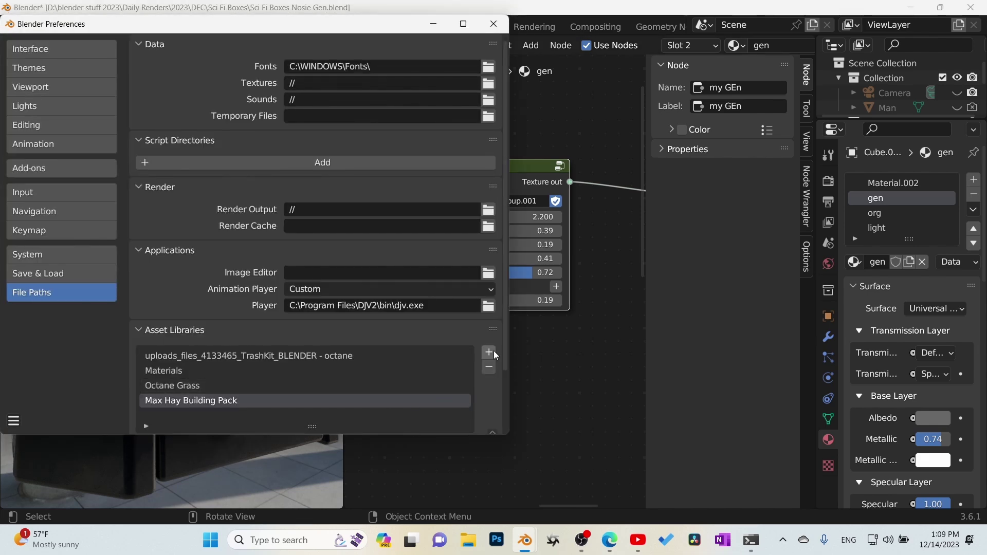
{"action": "scroll", "coordinate": [440, 363], "scroll_direction": "down", "scroll_amount": 1}
{"action": "scroll", "coordinate": [414, 399], "scroll_direction": "down", "scroll_amount": 2}
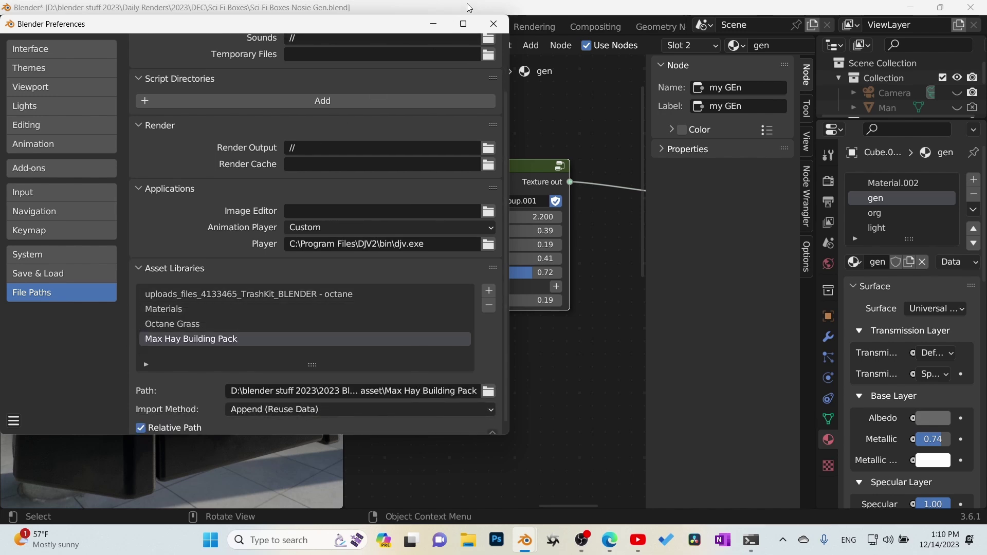
Close the preferences, show the Asset Browser in place of the 3D viewport, and review the Materials library's Generators catalog.
{"action": "left_click", "coordinate": [494, 23]}
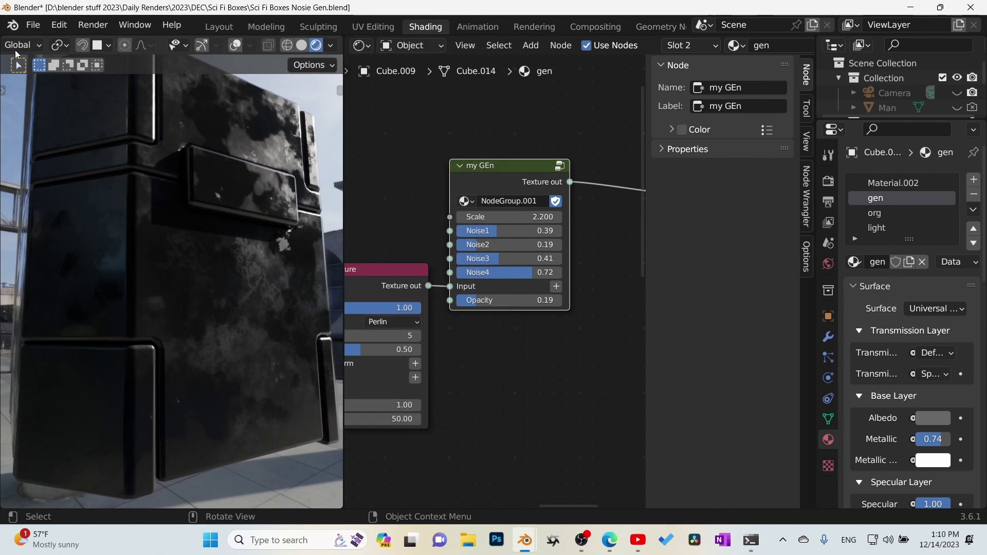
{"action": "scroll", "coordinate": [17, 47], "scroll_direction": "up", "scroll_amount": 10}
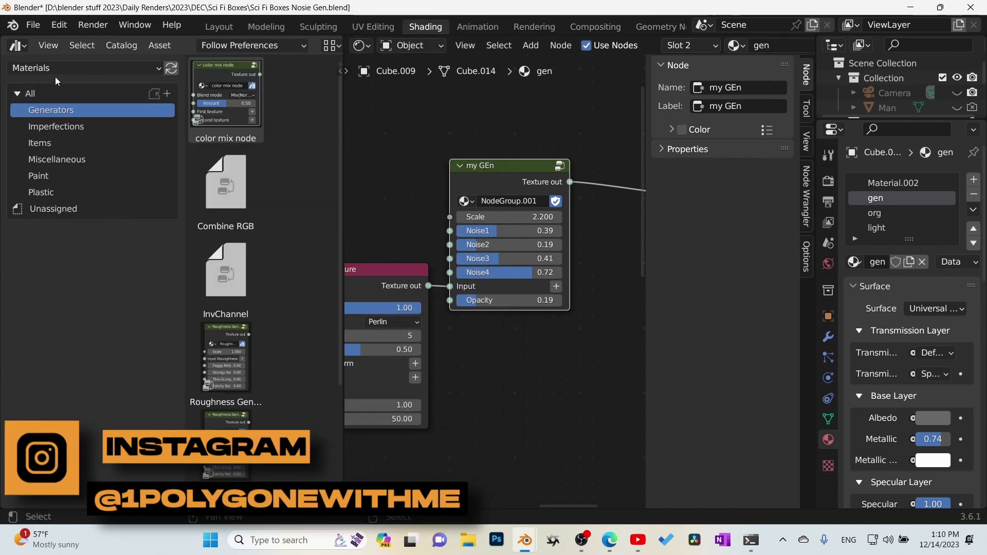
{"action": "left_click", "coordinate": [66, 69]}
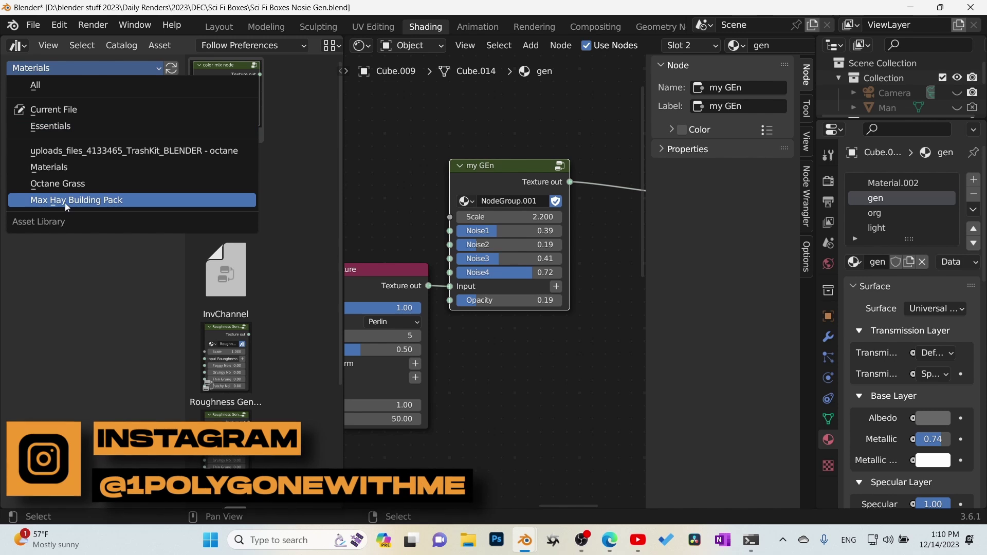
{"action": "left_click", "coordinate": [61, 172]}
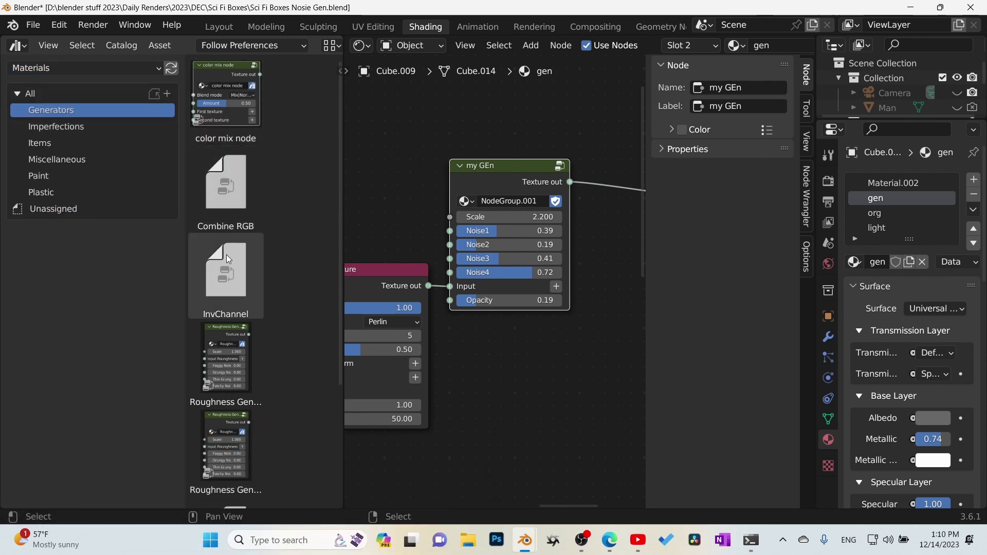
{"action": "scroll", "coordinate": [235, 373], "scroll_direction": "down", "scroll_amount": 5}
{"action": "scroll", "coordinate": [251, 378], "scroll_direction": "up", "scroll_amount": 5}
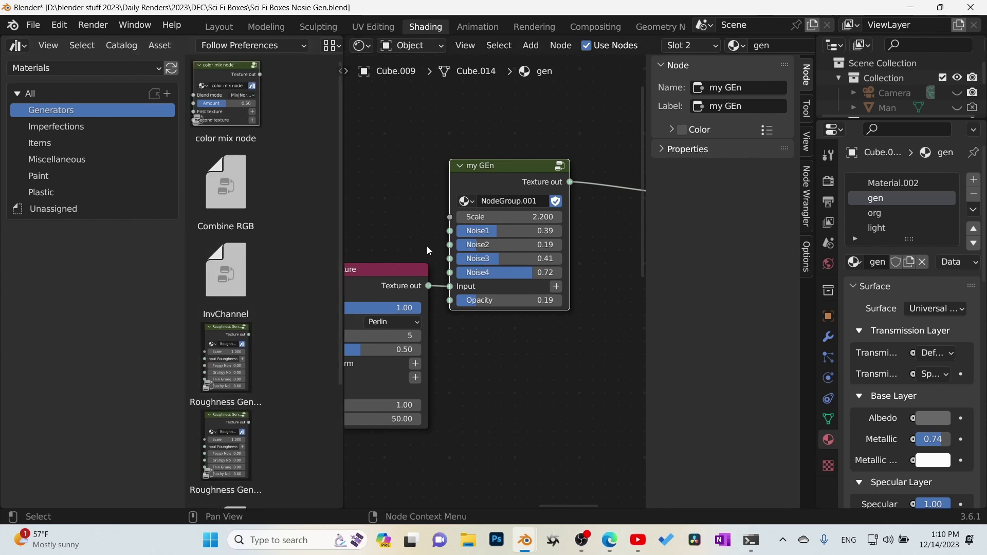
Maximize the shader node editor and review the node groups available to add to the material.
{"action": "key", "text": "ctrl+space"}
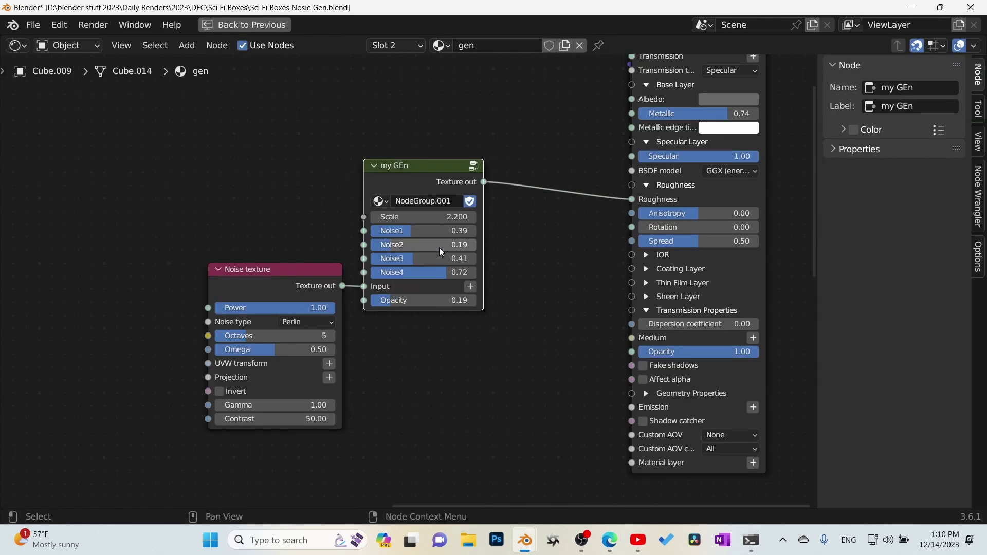
{"action": "middle_click_drag", "start_coordinate": [148, 194], "coordinate": [194, 202]}
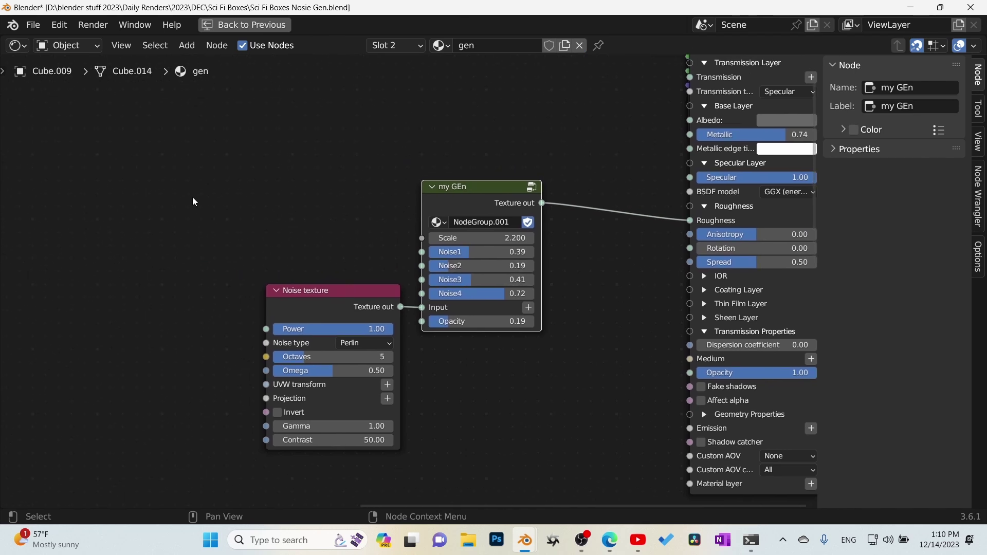
{"action": "key", "text": "shift+a"}
{"action": "mouse_move", "coordinate": [157, 107]}
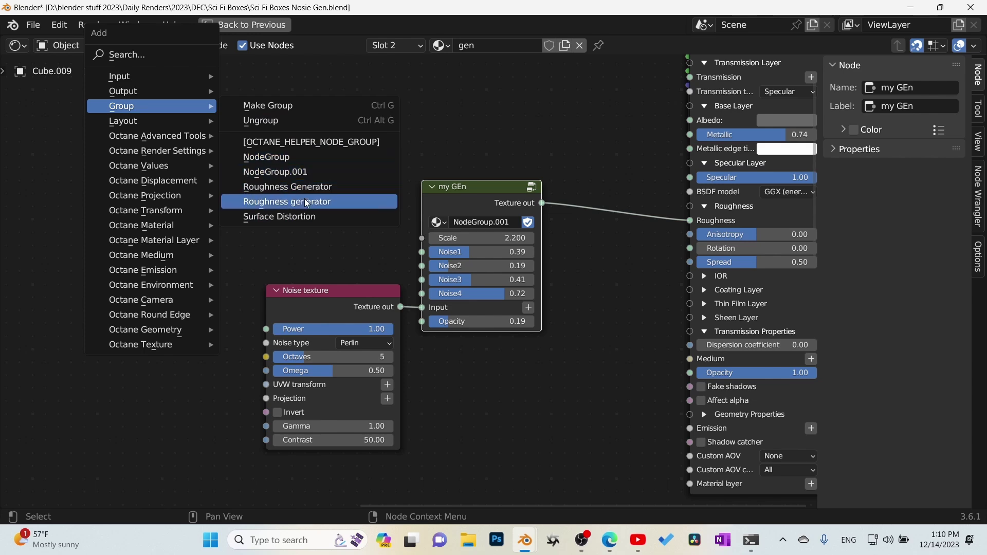
{"action": "key", "text": "Escape"}
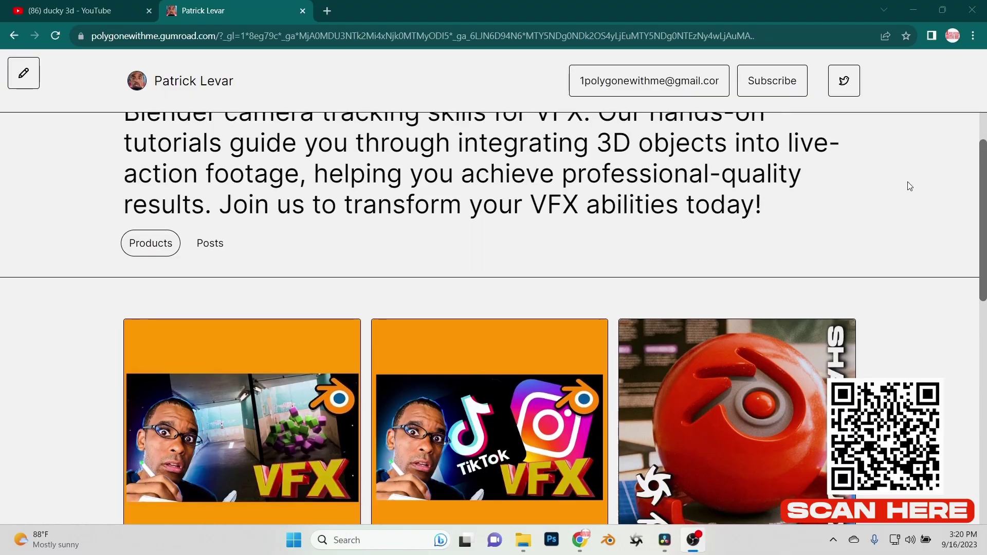
Look through the product listings on the Gumroad store page in the browser.
{"action": "scroll", "coordinate": [907, 188], "scroll_direction": "down", "scroll_amount": 4}
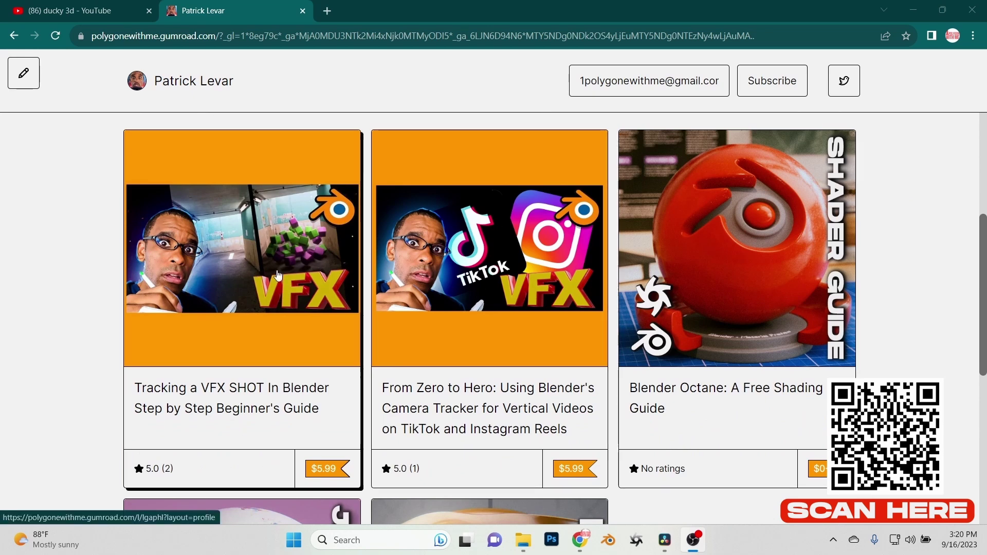